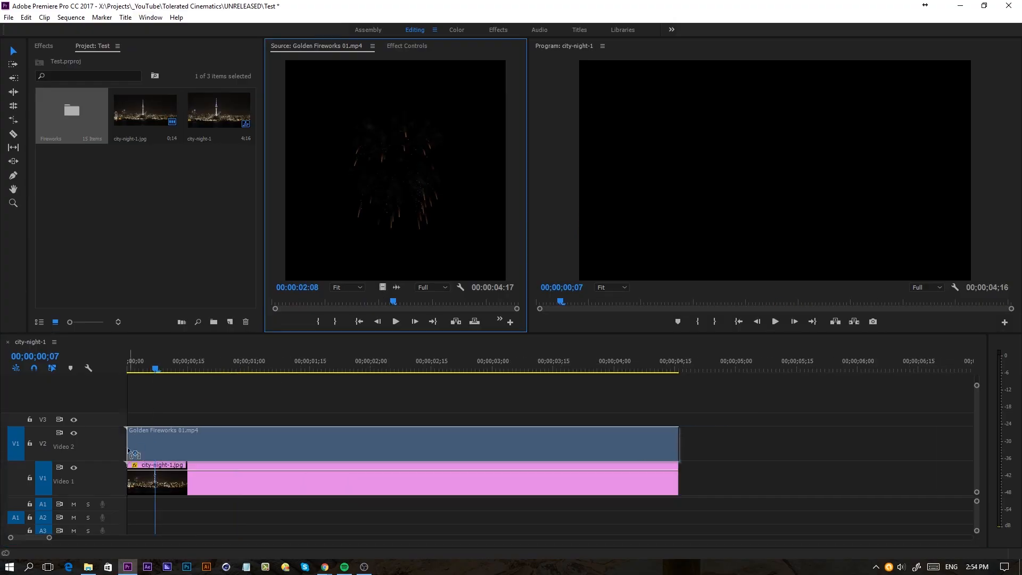
# Set the blend mode of the Golden Fireworks 01.mp4 clip to Screen
pyautogui.click(407, 46)
pyautogui.click(405, 212)
pyautogui.click(412, 324)
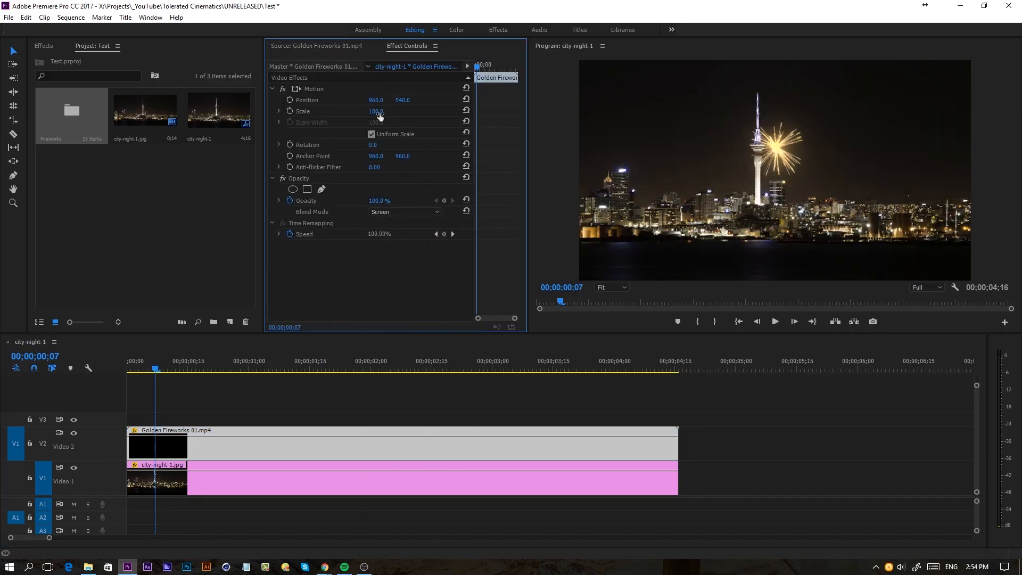
# Reposition the Golden Fireworks 01.mp4 clip to 1374, 378 in the sky beside the tower and play the sequence from the start
pyautogui.moveTo(377, 99); pyautogui.dragTo(317, 100)
pyautogui.moveTo(153, 368); pyautogui.dragTo(110, 371)
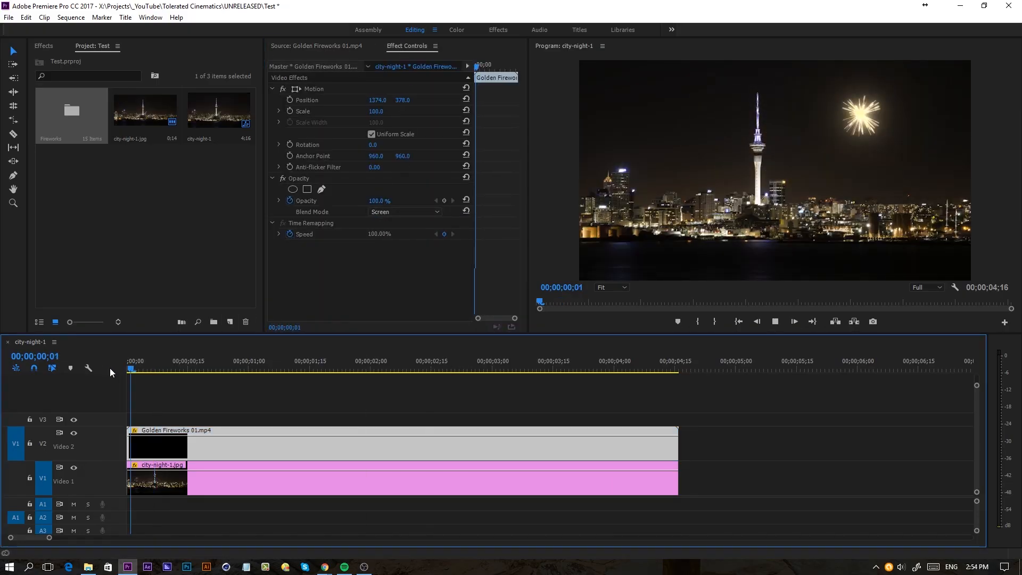
pyautogui.press('space')
# Scale the Golden Fireworks 01.mp4 clip to 50 and play the sequence from the start again
pyautogui.press('space')
pyautogui.click(377, 111)
pyautogui.moveTo(376, 112); pyautogui.dragTo(350, 111)
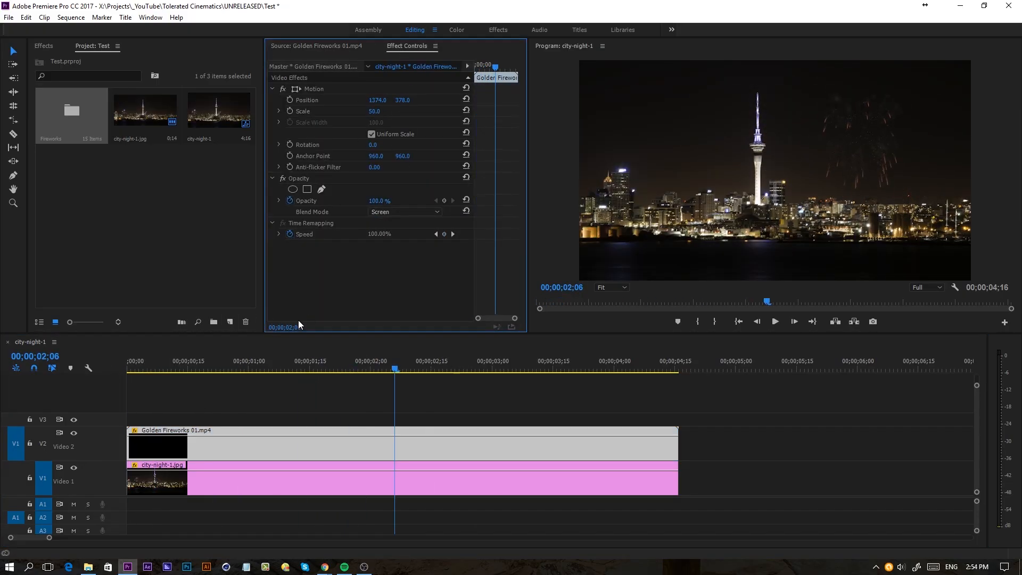
pyautogui.moveTo(160, 369); pyautogui.dragTo(110, 382)
pyautogui.press('space')
pyautogui.press('space')
# List the contents of the Fireworks bin and add Blue Fireworks 02.mp4 to the timeline above the golden fireworks clip
pyautogui.click(39, 321)
pyautogui.click(56, 105)
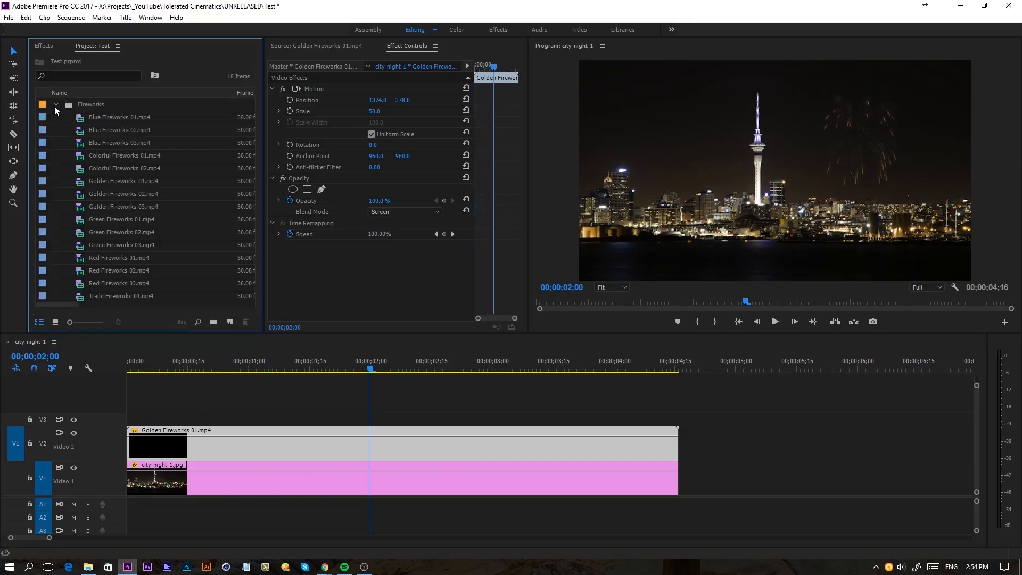
pyautogui.doubleClick(107, 130)
pyautogui.moveTo(383, 287); pyautogui.dragTo(401, 422)
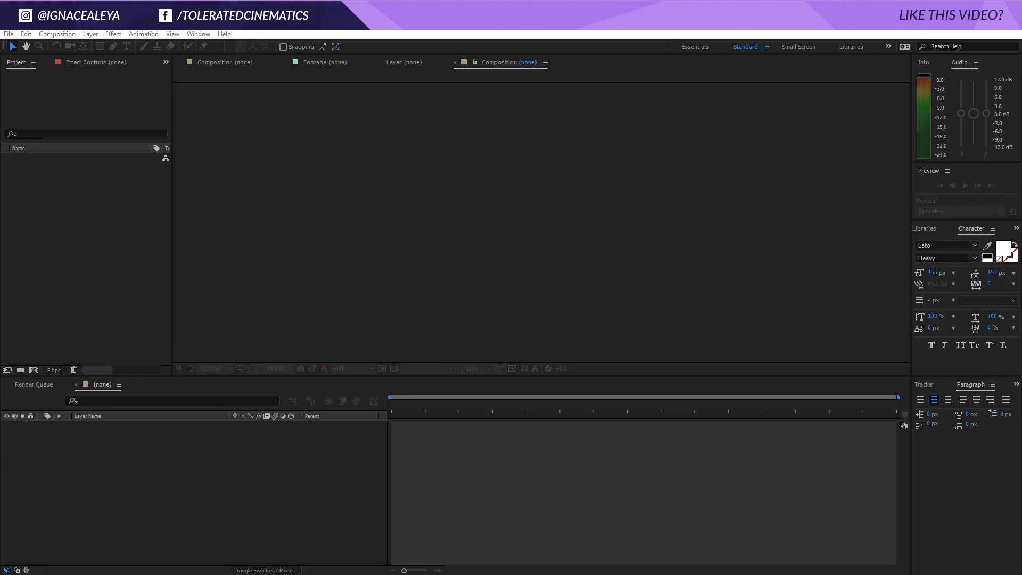
# Switch to After Effects and create a composition named Fireworks, 1920 px wide and 1920 px high, at 30 frames per second
pyautogui.click(57, 33)
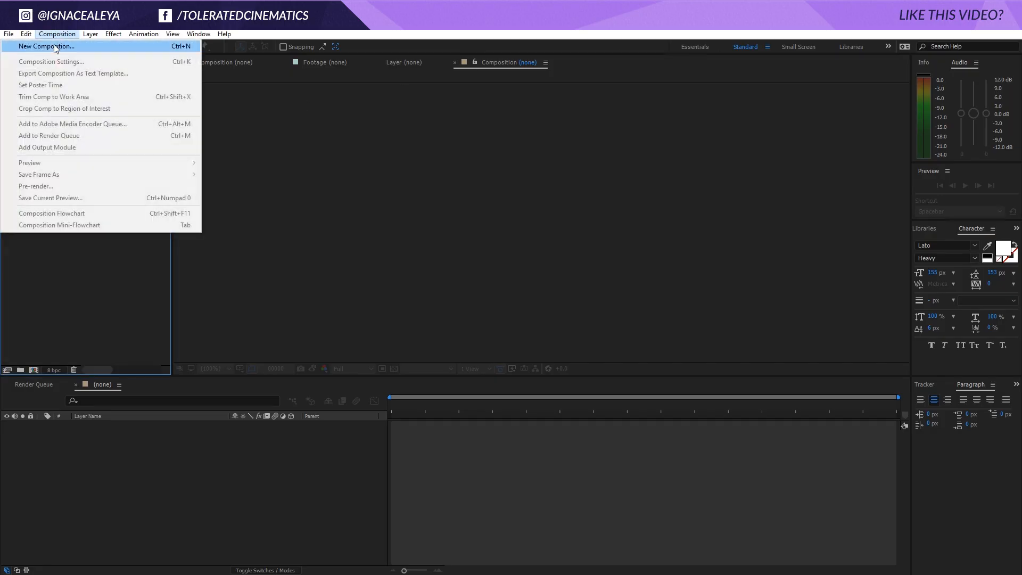
pyautogui.click(55, 47)
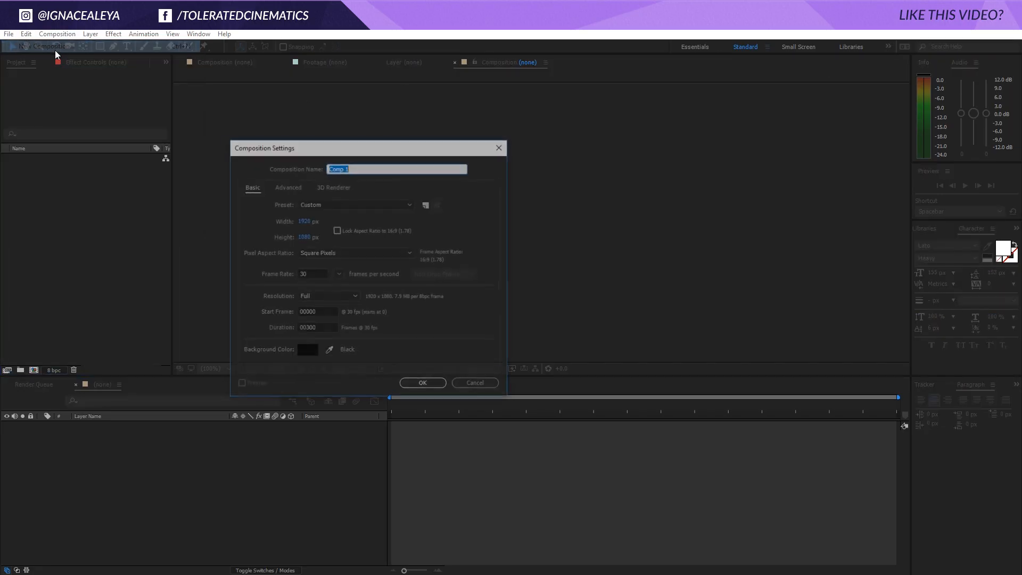
pyautogui.click(302, 237)
pyautogui.write('19')
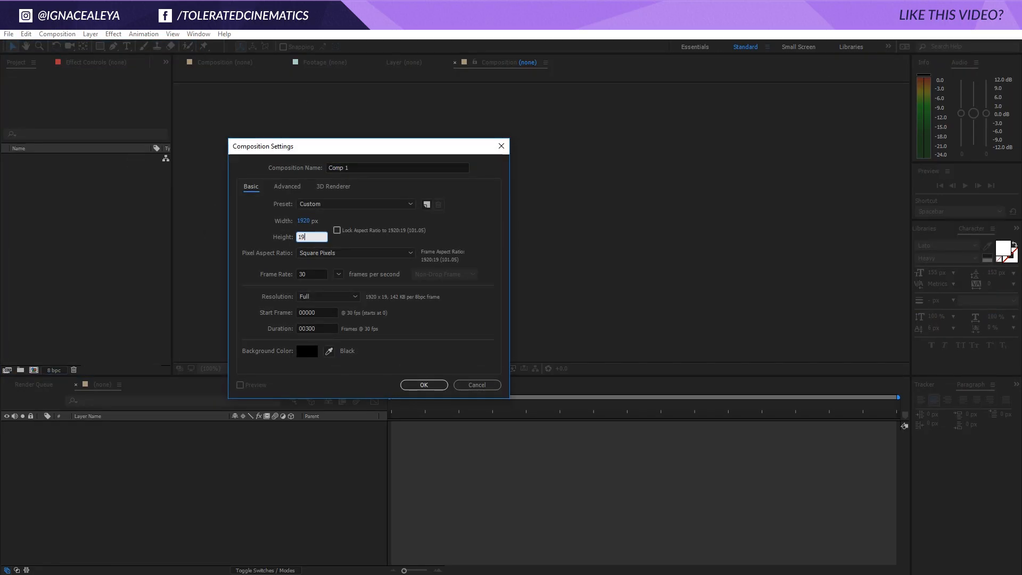
pyautogui.write('20')
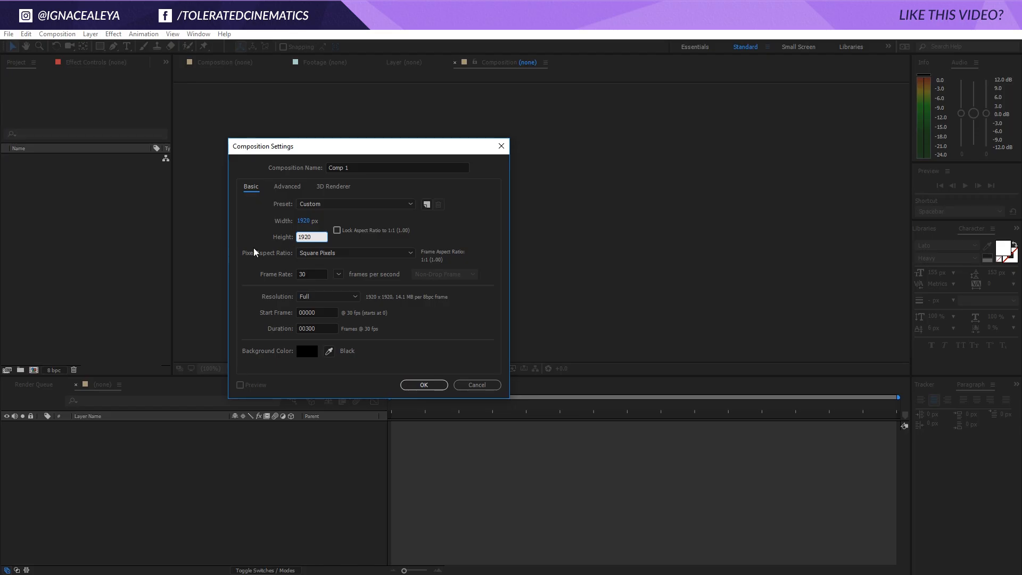
pyautogui.click(307, 220)
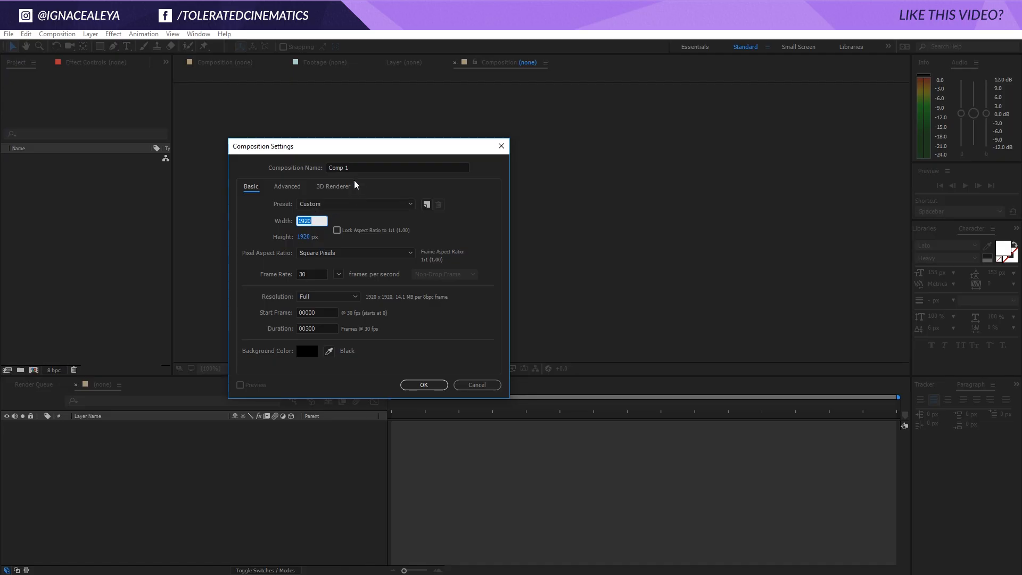
pyautogui.hotkey('shift', 'Tab')
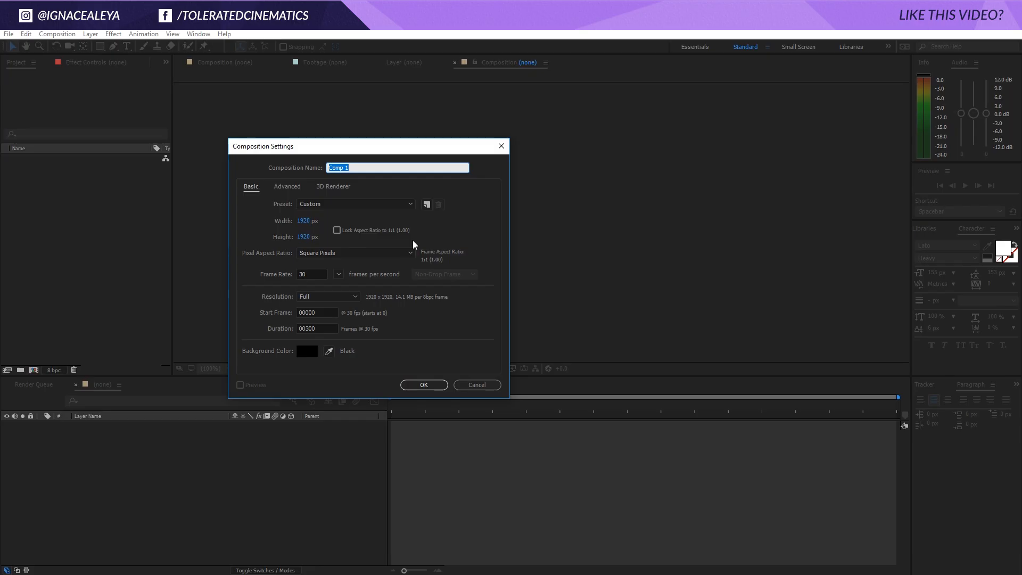
pyautogui.write('Fireworks')
pyautogui.click(424, 385)
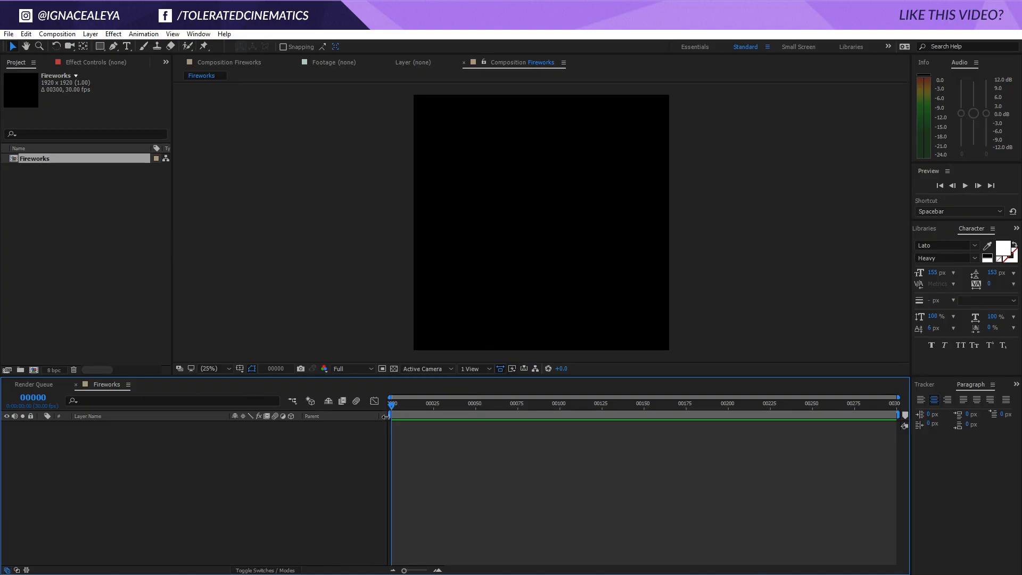
# Add a black 1920 × 1920 px solid named Background to the Fireworks composition
pyautogui.rightClick(302, 456)
pyautogui.moveTo(322, 464)
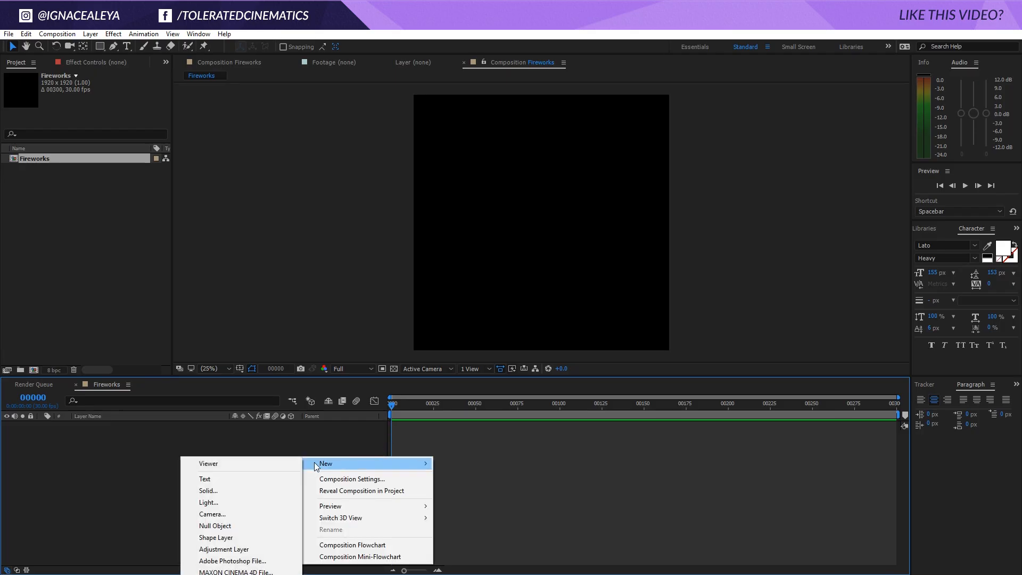
pyautogui.click(207, 490)
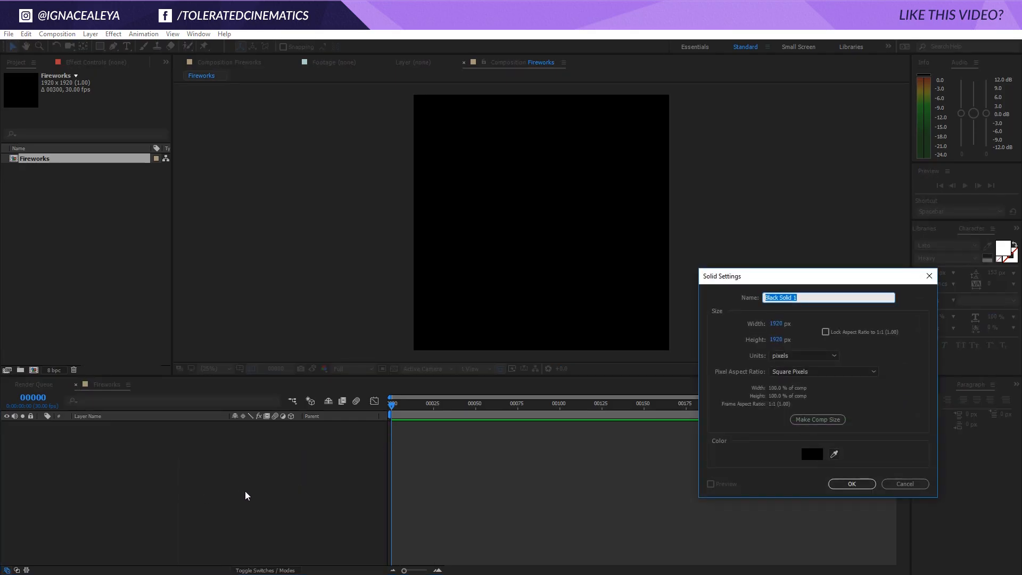
pyautogui.write('Background')
pyautogui.press('Return')
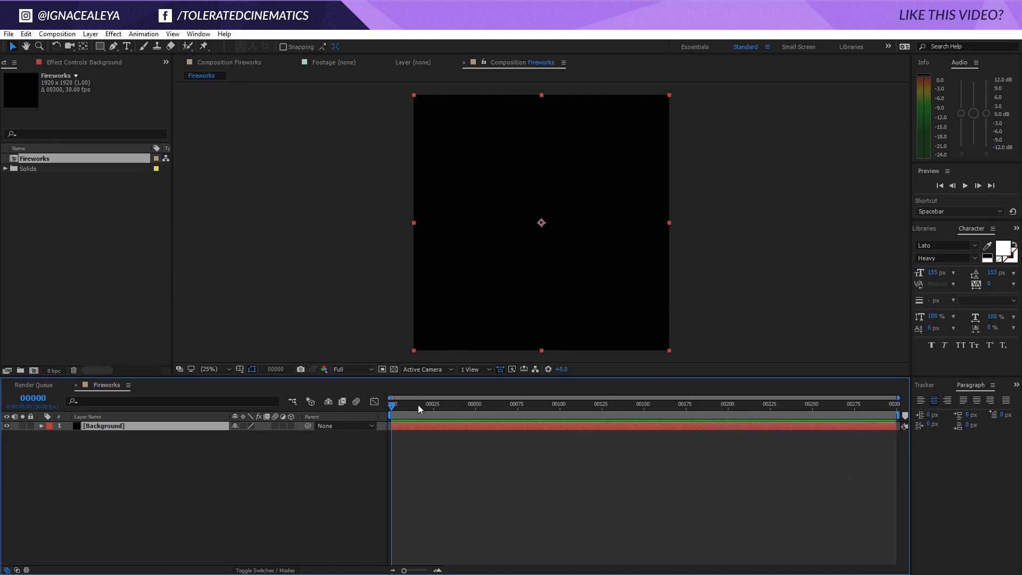
# Enlarge the composition viewer and add a second black solid named Particular Explosion Fireworks above the Background layer
pyautogui.moveTo(418, 376); pyautogui.dragTo(418, 413)
pyautogui.click(243, 498)
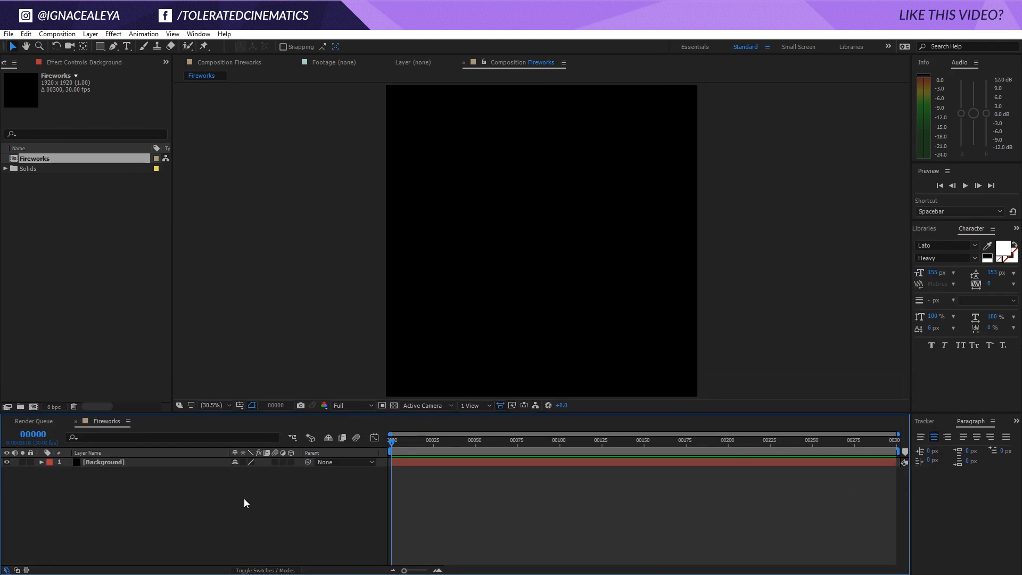
pyautogui.rightClick(245, 499)
pyautogui.moveTo(287, 398)
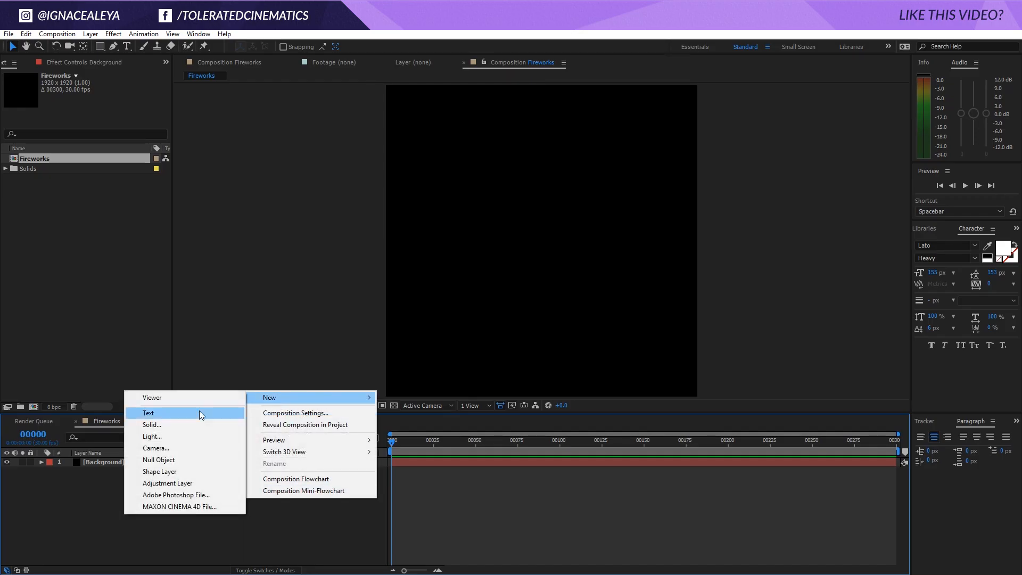
pyautogui.click(185, 423)
pyautogui.write('Pa')
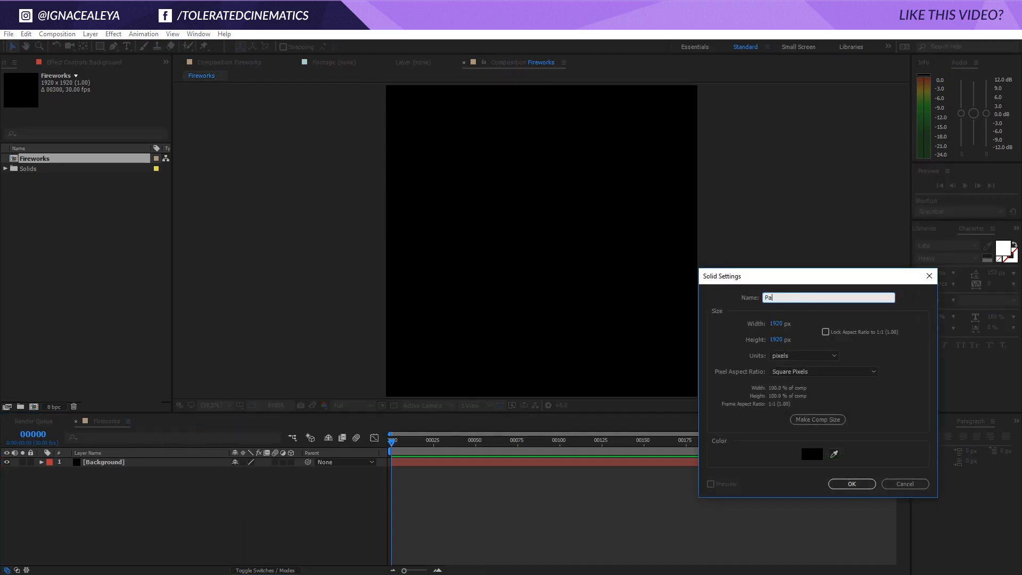
pyautogui.write('rticular Explosion Fireworks')
pyautogui.click(867, 484)
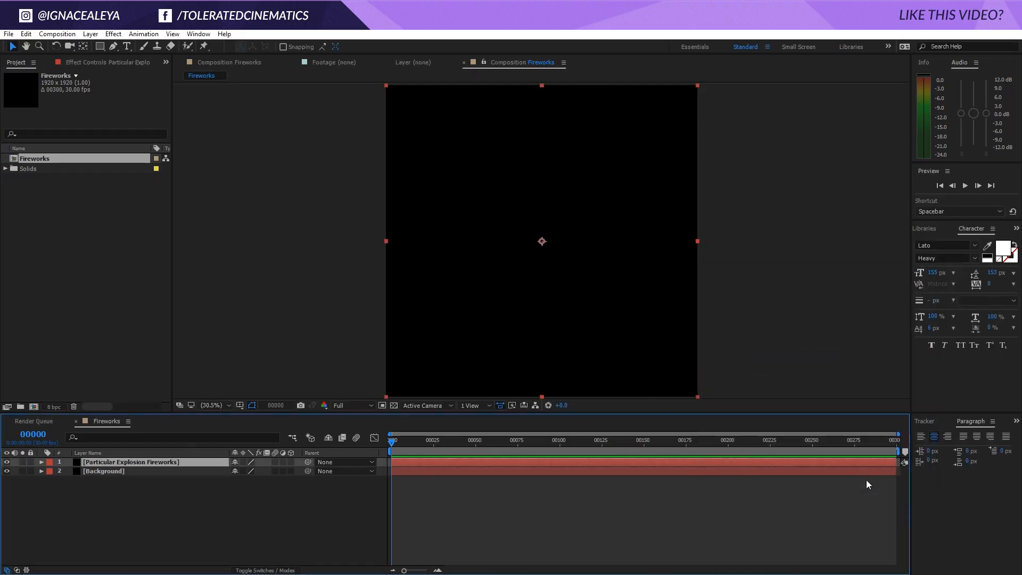
# Apply the Trapcode Particular effect to the Particular Explosion Fireworks layer and preview its default particle emission
pyautogui.click(113, 35)
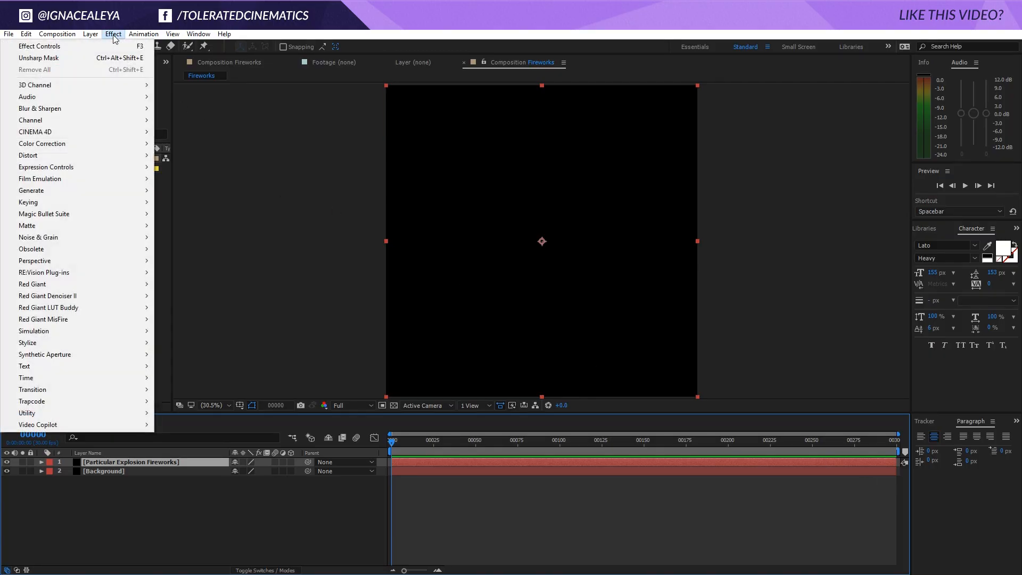
pyautogui.moveTo(79, 400)
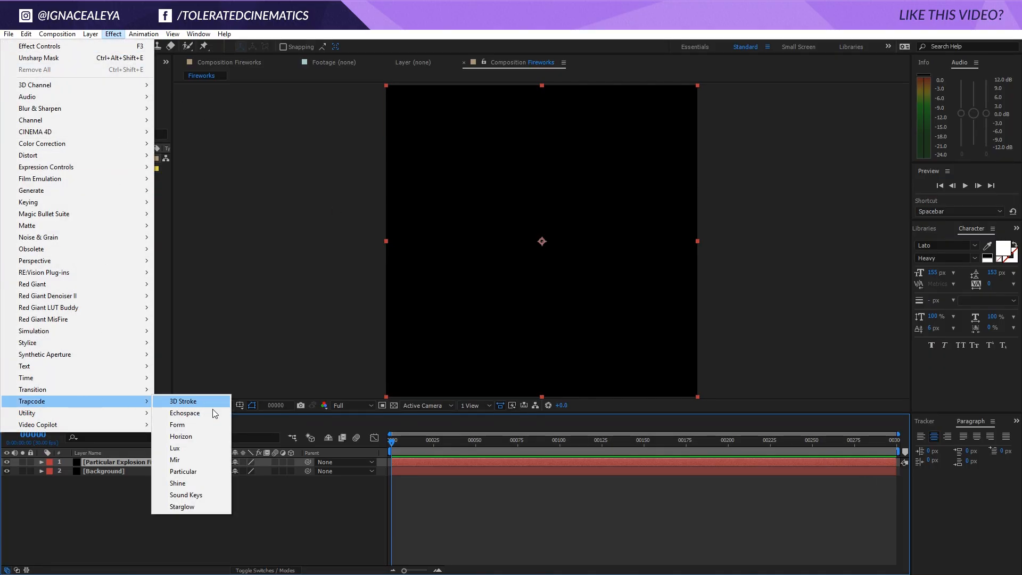
pyautogui.click(197, 471)
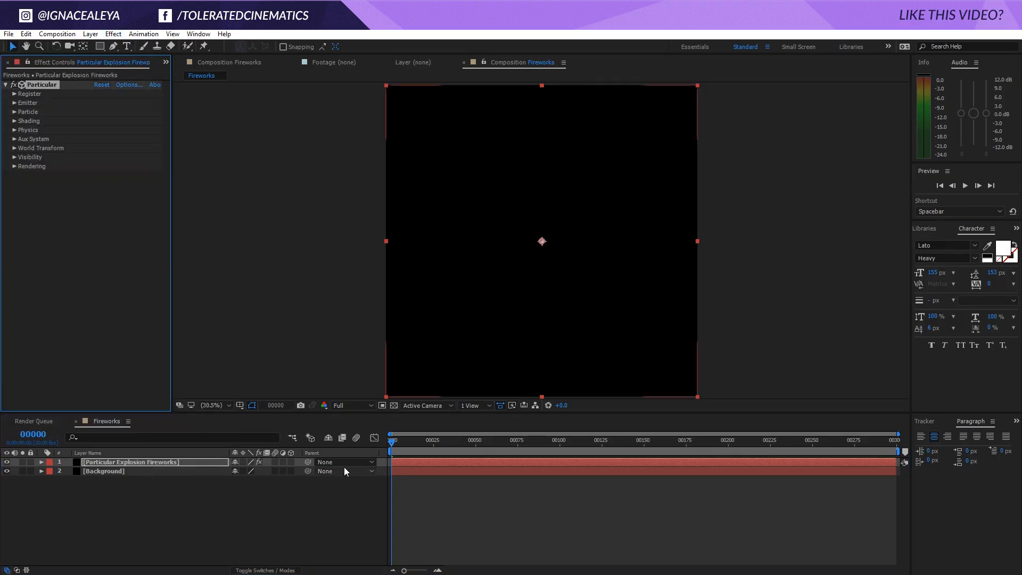
pyautogui.press('space')
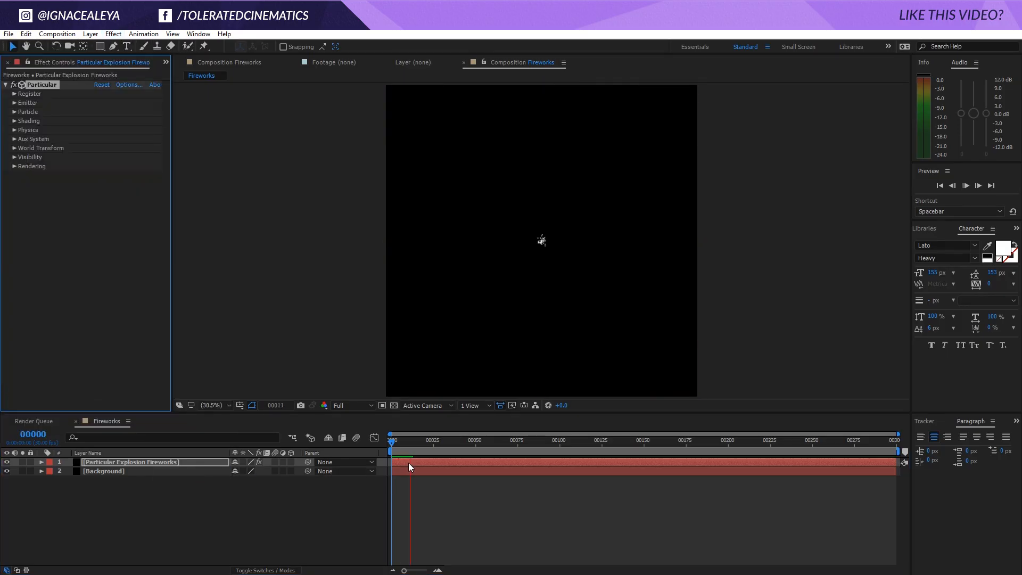
pyautogui.click(430, 451)
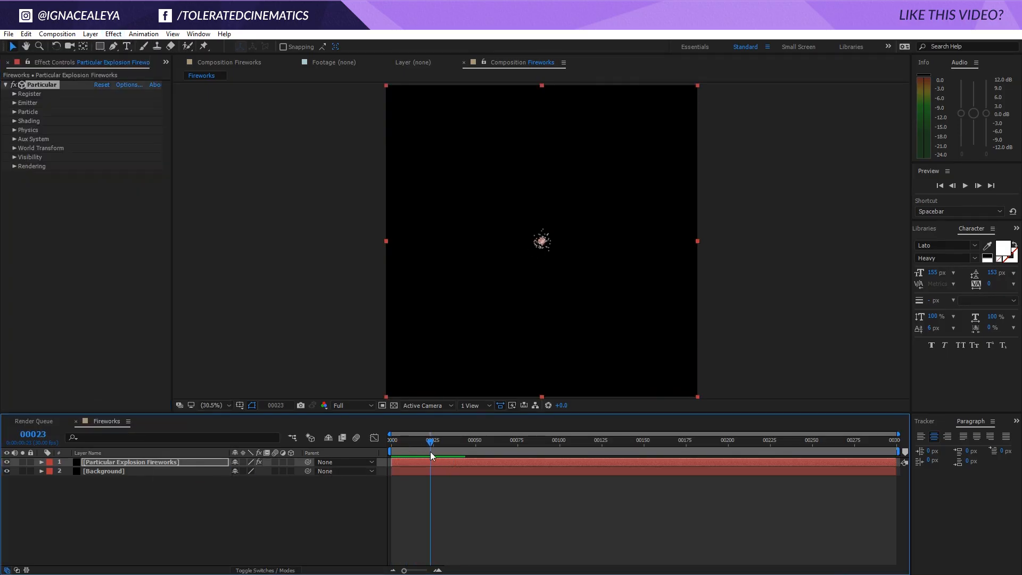
pyautogui.moveTo(431, 451); pyautogui.dragTo(403, 488)
# Keyframe the emitter's Particles/sec at 0 on frame 5 and reveal the layer's keyframed properties in the timeline
pyautogui.click(15, 102)
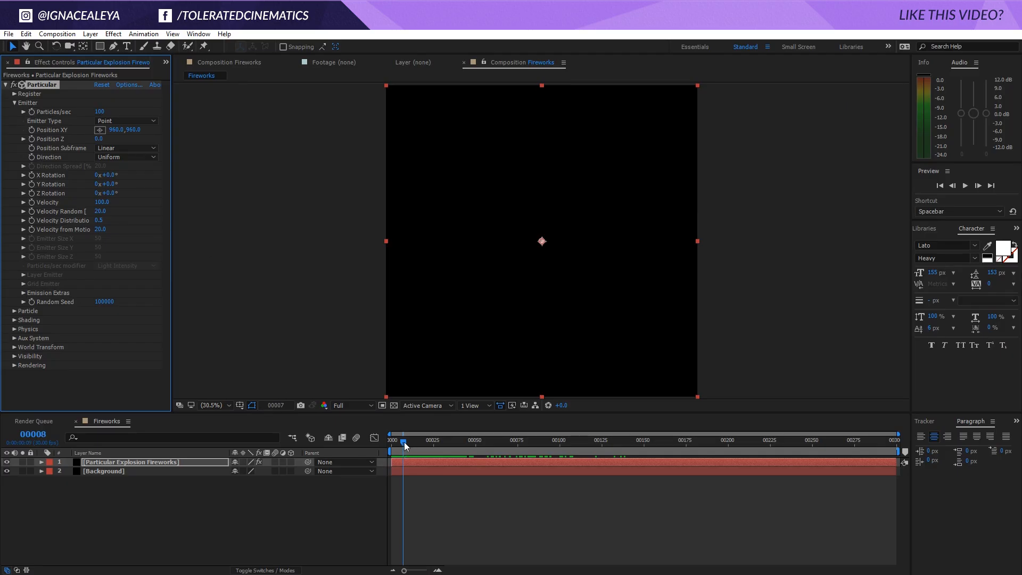
pyautogui.moveTo(404, 442); pyautogui.dragTo(400, 445)
pyautogui.click(96, 112)
pyautogui.write('0')
pyautogui.press('Return')
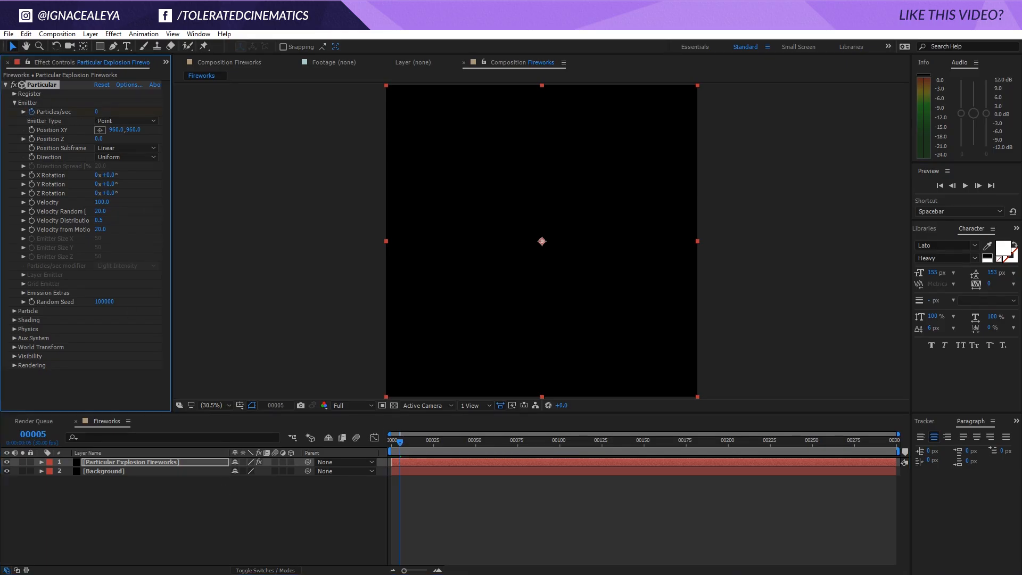
pyautogui.press('u')
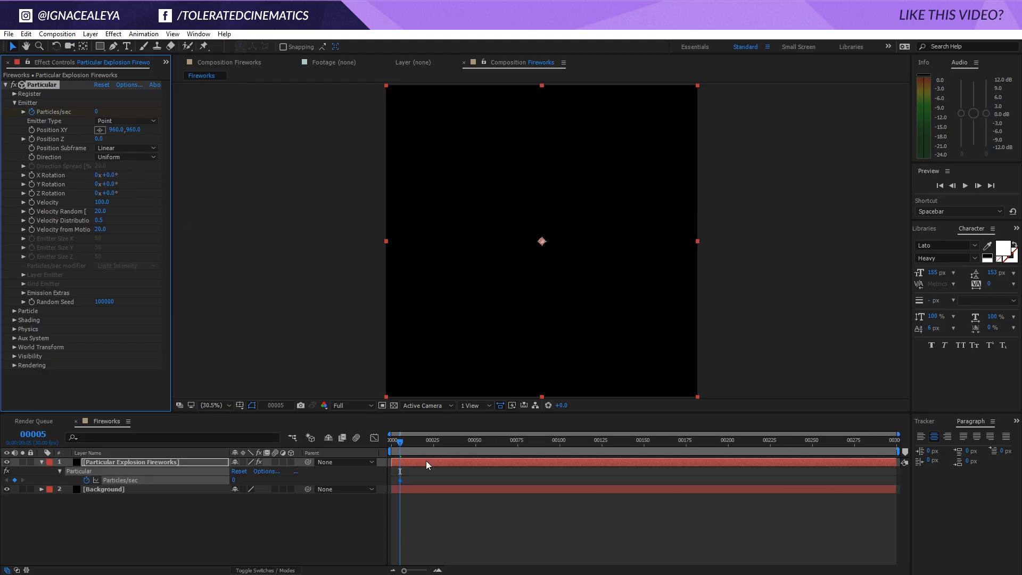
# Add a Particles/sec keyframe of 8000 on frame 6
pyautogui.click(437, 570)
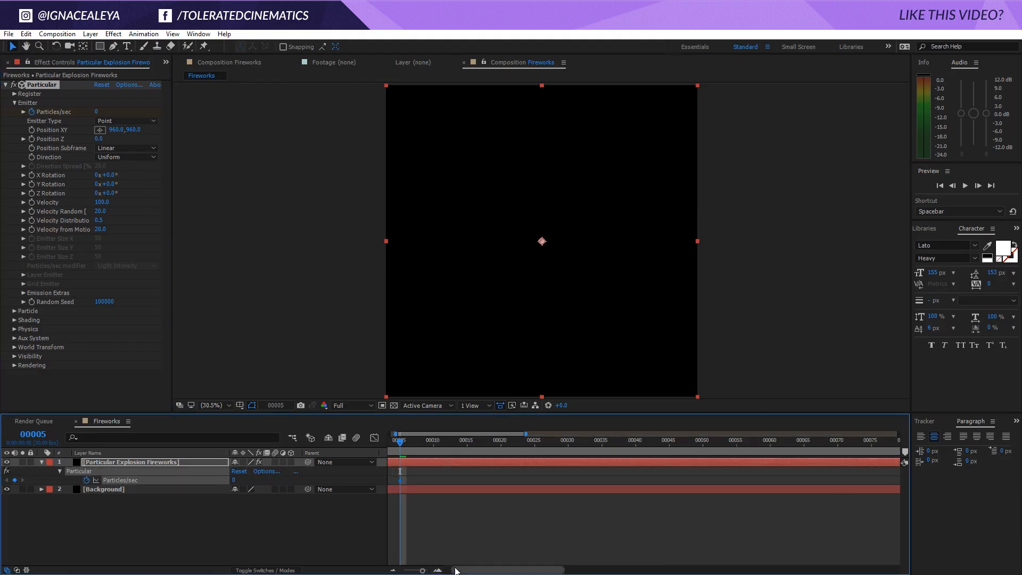
pyautogui.click(437, 570)
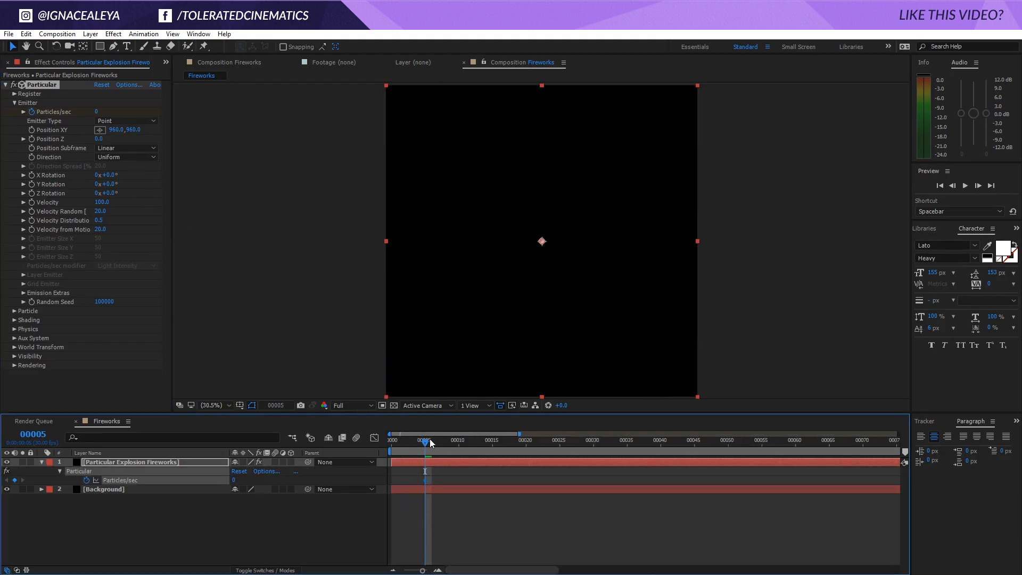
pyautogui.moveTo(428, 442); pyautogui.dragTo(434, 445)
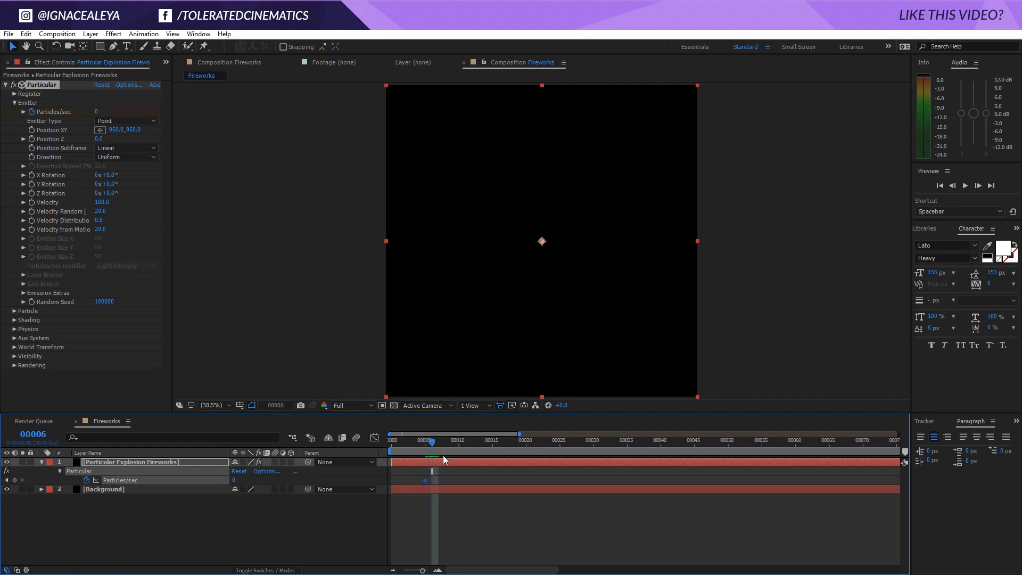
pyautogui.click(97, 111)
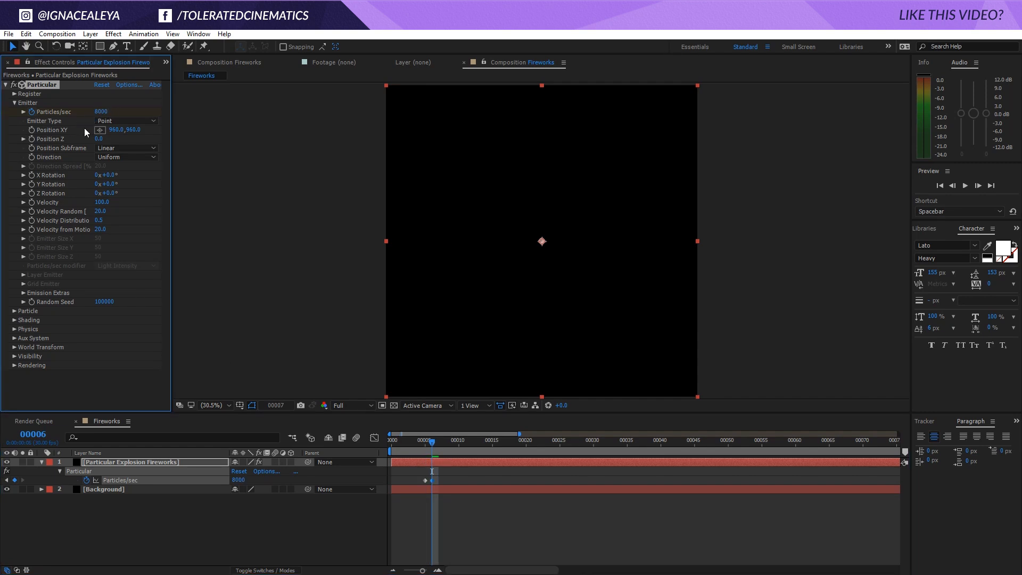
# Add a Particles/sec keyframe of 0 on frame 7 to end the burst
pyautogui.press('pagedown')
pyautogui.click(102, 112)
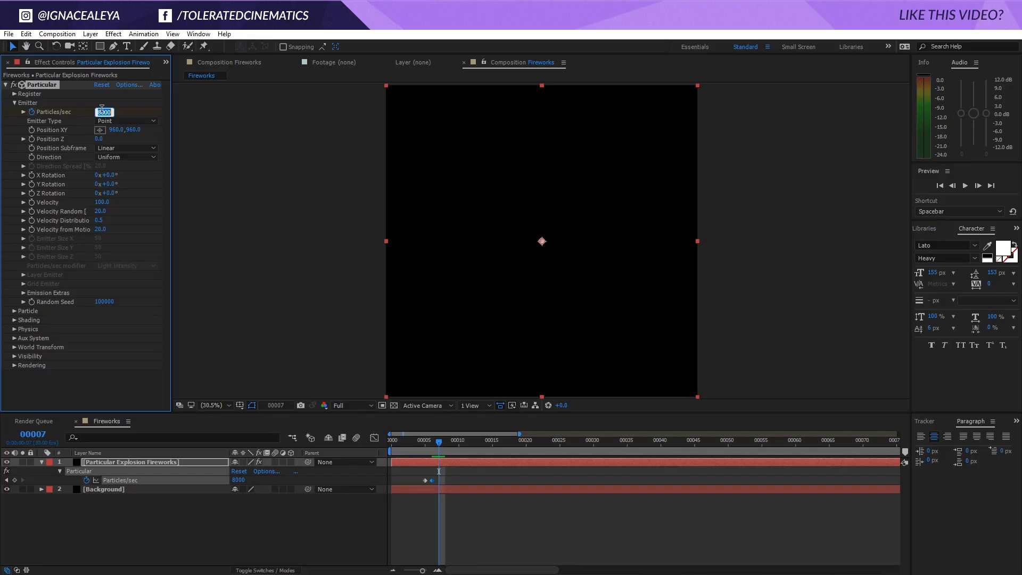
pyautogui.write('0')
pyautogui.press('Return')
# Scrub over the Particles/sec keyframes and play the composition to check the particle burst
pyautogui.moveTo(423, 444); pyautogui.dragTo(435, 449)
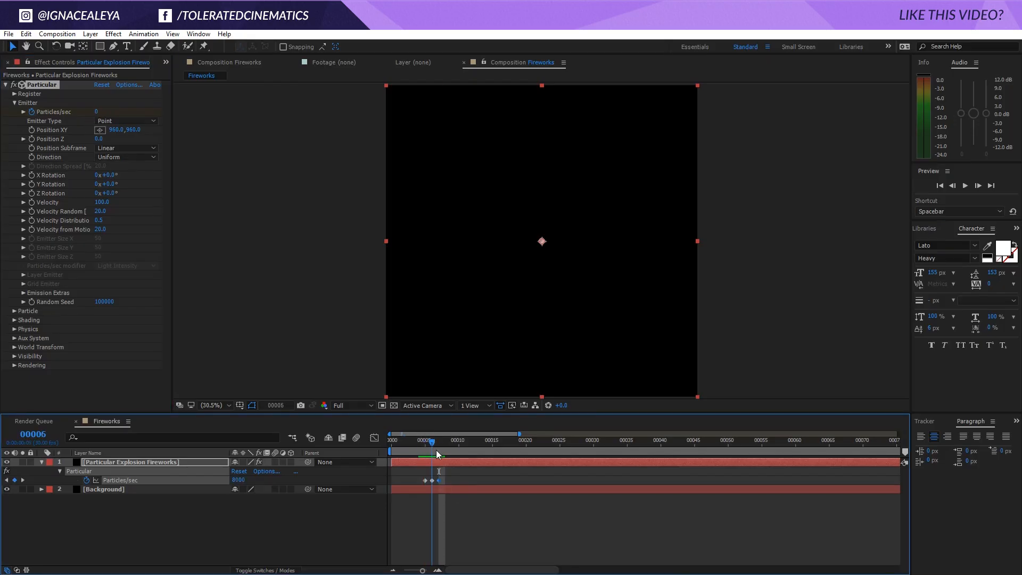
pyautogui.press('space')
pyautogui.moveTo(773, 475); pyautogui.dragTo(740, 480)
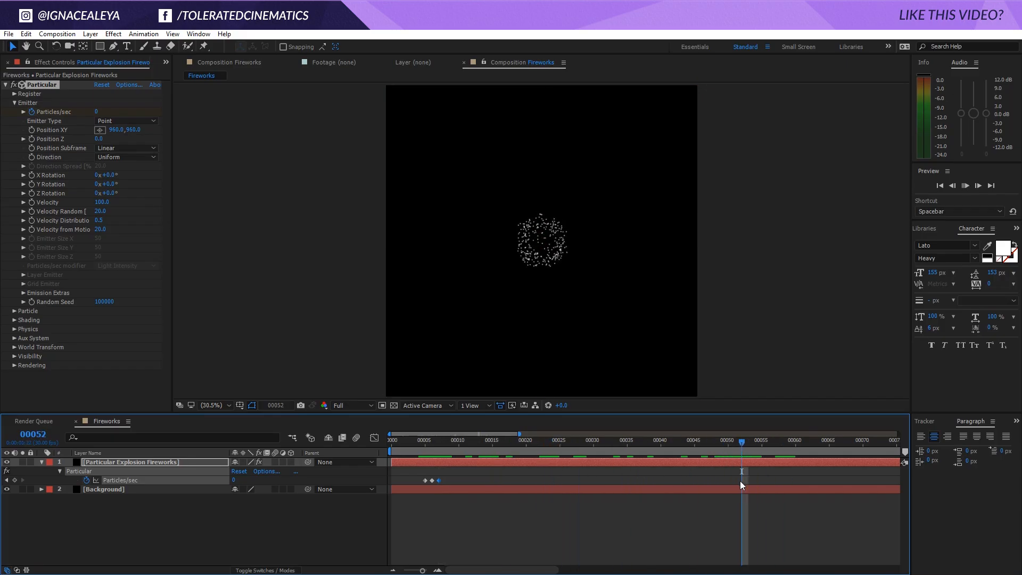
pyautogui.press('space')
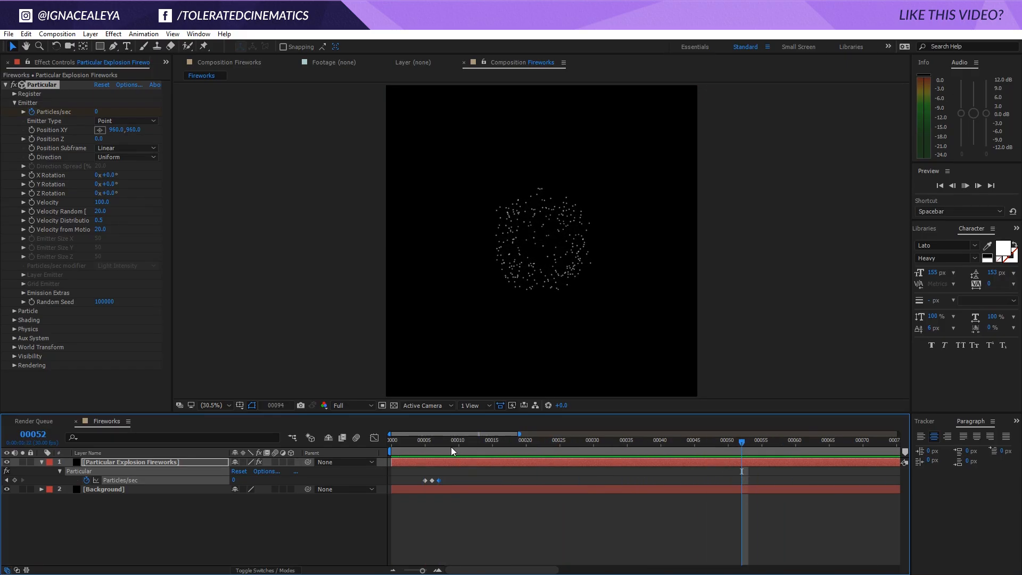
# Scrub through the timeline and play the composition to examine how fast the particle burst expands
pyautogui.moveTo(419, 446); pyautogui.dragTo(603, 477)
pyautogui.moveTo(552, 450); pyautogui.dragTo(427, 459)
pyautogui.press('space')
pyautogui.press('space')
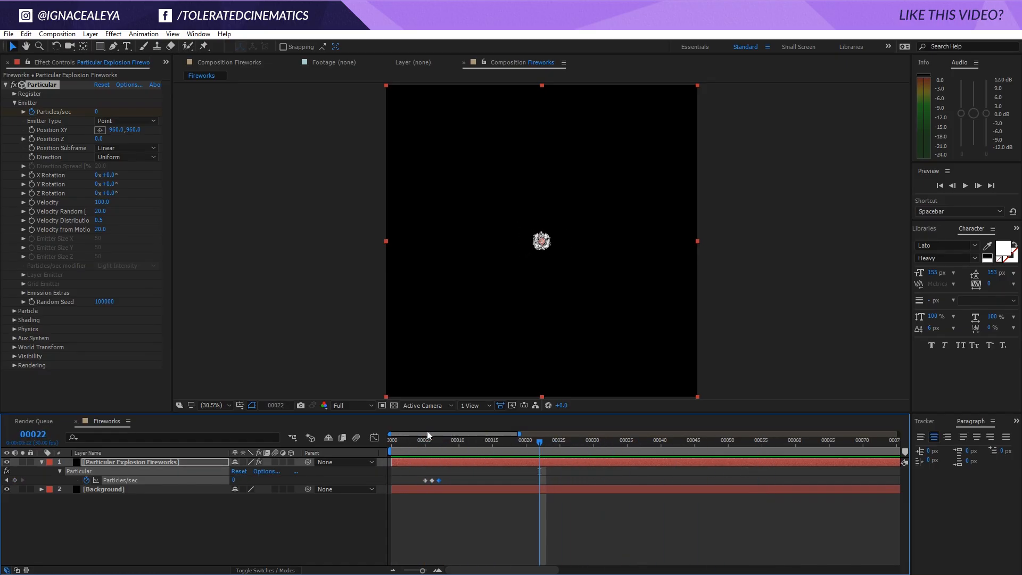
# Set the emitter's Velocity to 750 and preview the faster burst
pyautogui.click(101, 203)
pyautogui.write('750')
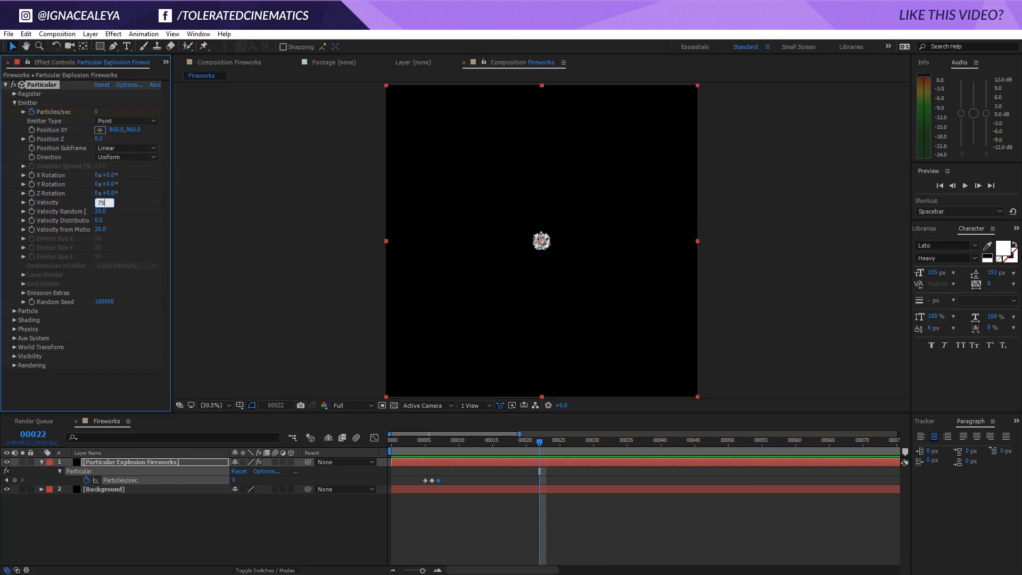
pyautogui.press('Return')
pyautogui.press('space')
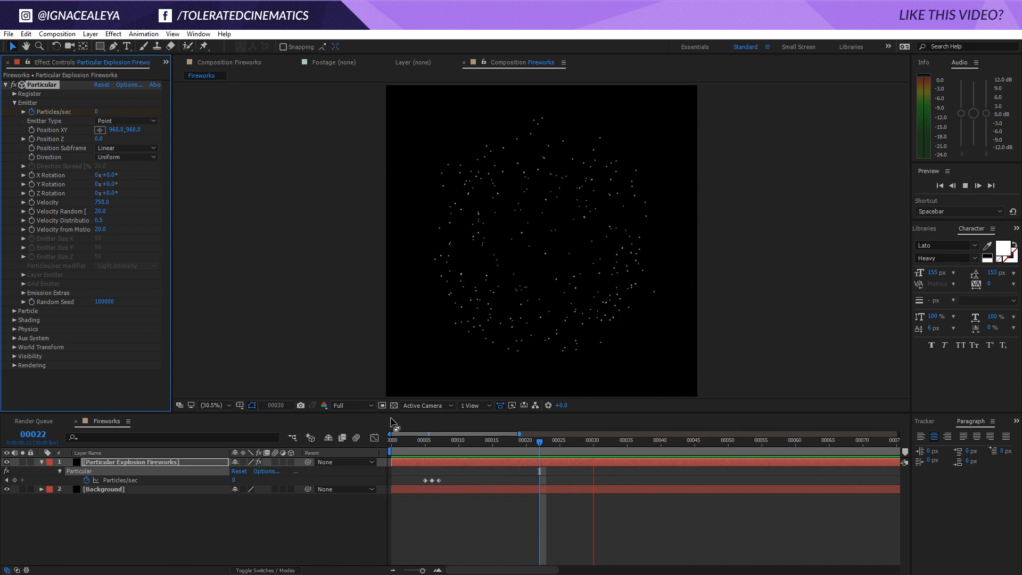
pyautogui.moveTo(512, 448); pyautogui.dragTo(538, 468)
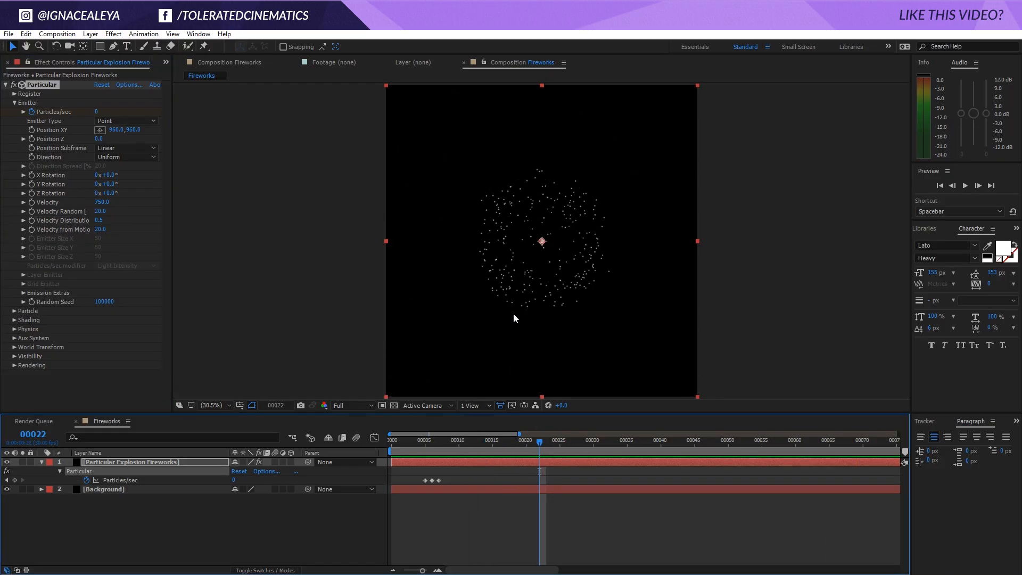
# Set Air Resistance to 1 in the Air physics settings and preview the burst with the full composition duration shown
pyautogui.click(15, 329)
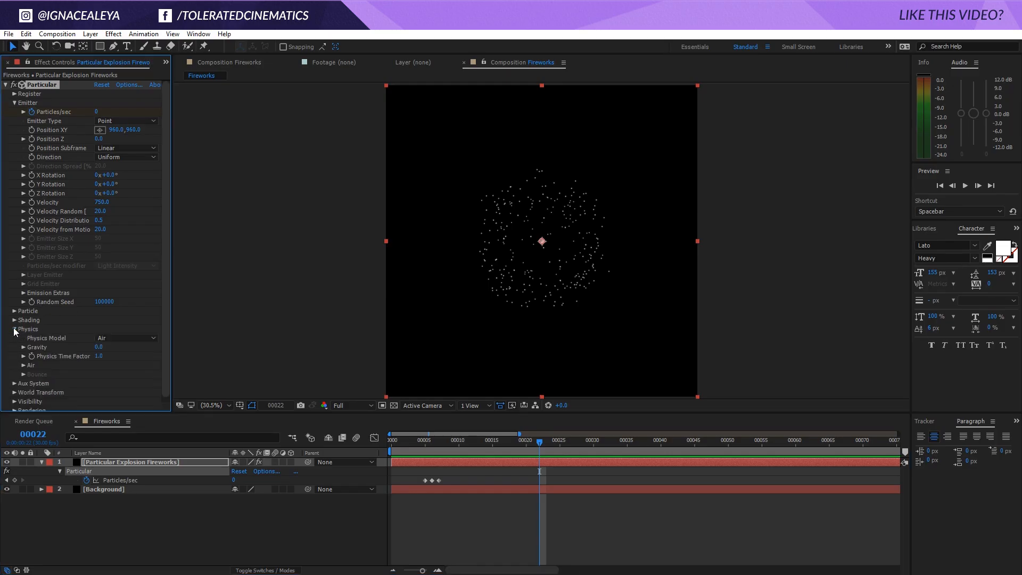
pyautogui.click(24, 365)
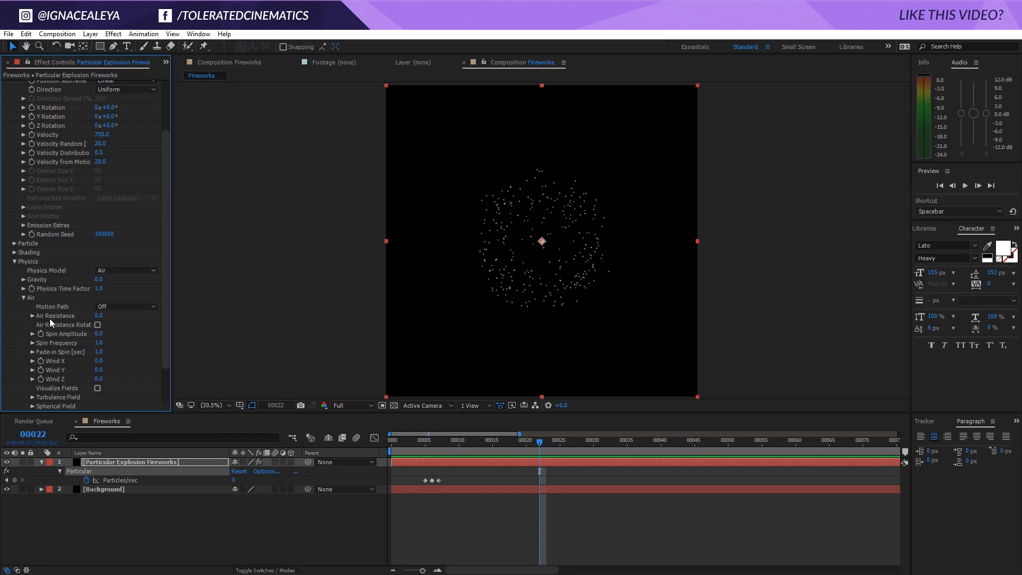
pyautogui.click(100, 316)
pyautogui.press('Return')
pyautogui.press('space')
pyautogui.moveTo(524, 432); pyautogui.dragTo(898, 432)
pyautogui.moveTo(455, 442); pyautogui.dragTo(474, 468)
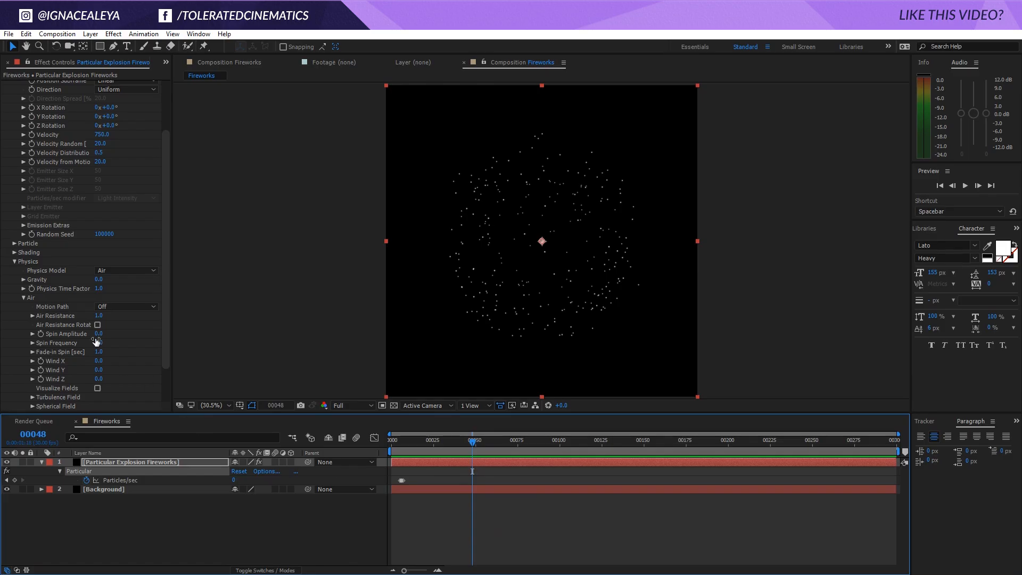
# Collapse the Emitter settings, set the particle Life to 2 seconds, and preview the burst
pyautogui.scroll(3, 12, 213)
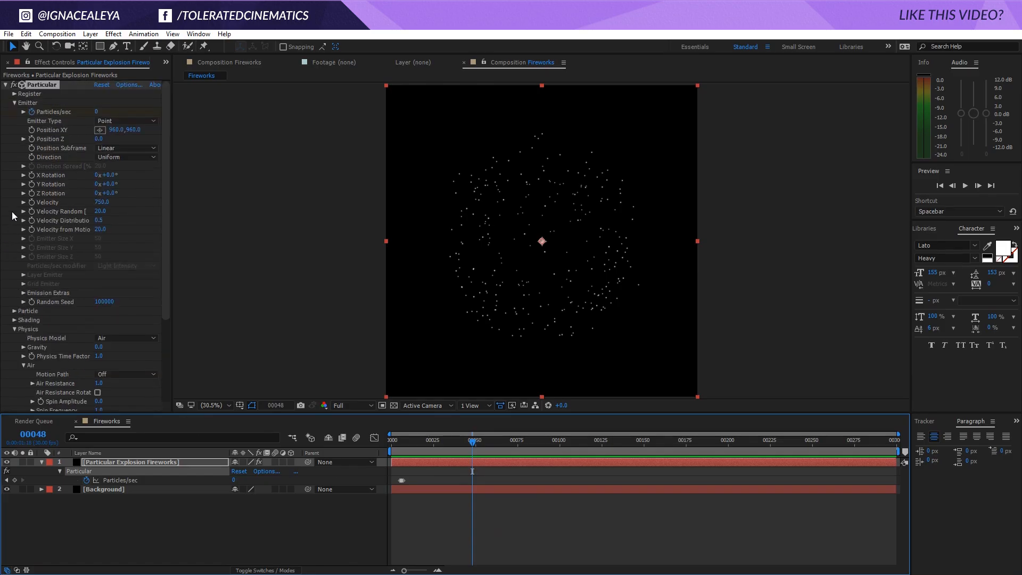
pyautogui.click(14, 103)
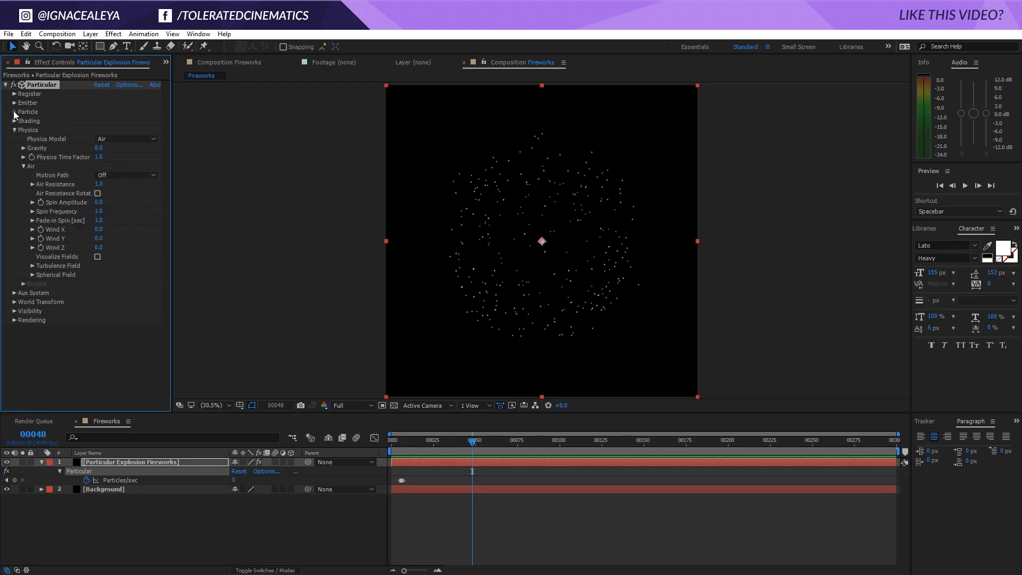
pyautogui.click(15, 112)
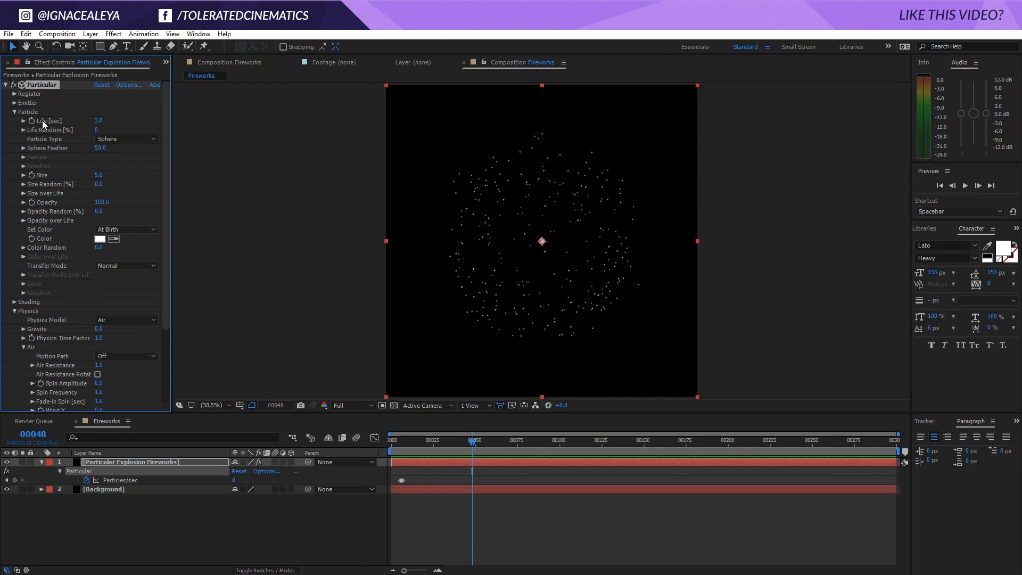
pyautogui.click(99, 121)
pyautogui.write('2')
pyautogui.press('Return')
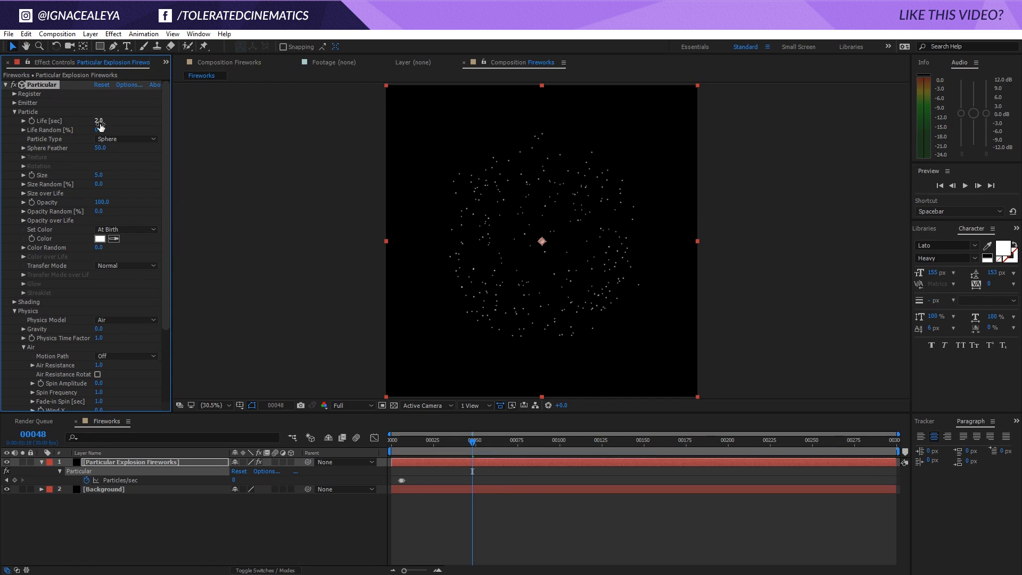
pyautogui.click(449, 487)
pyautogui.press('space')
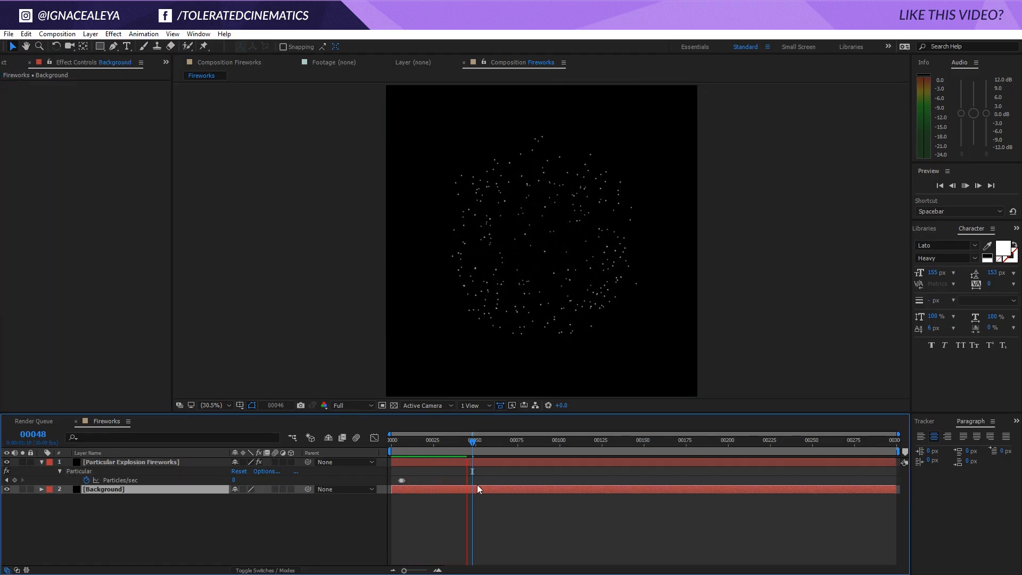
pyautogui.click(491, 478)
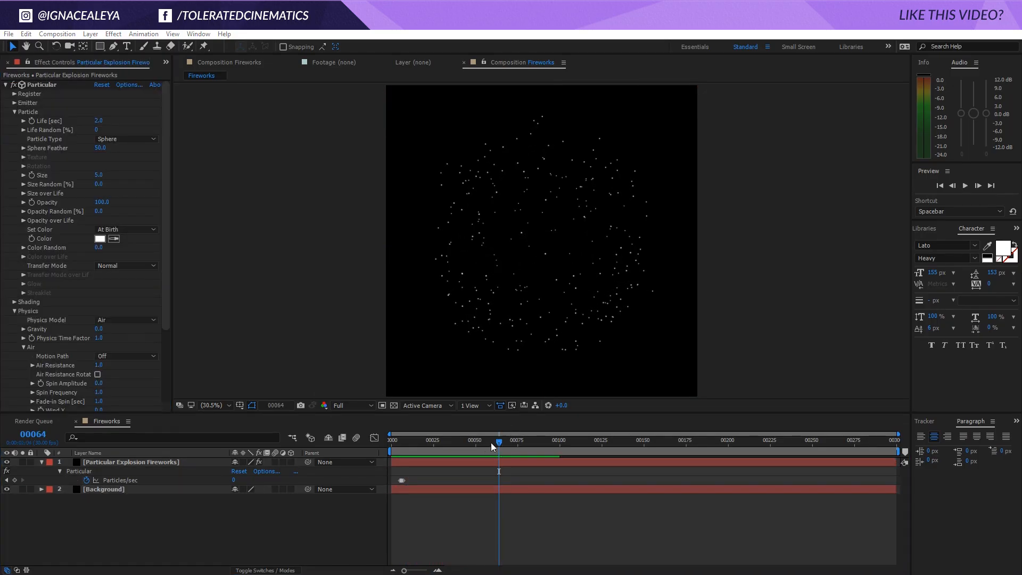
pyautogui.moveTo(502, 445)
pyautogui.mouseDown()
pyautogui.moveTo(519, 446)
pyautogui.moveTo(497, 453)
pyautogui.mouseUp()
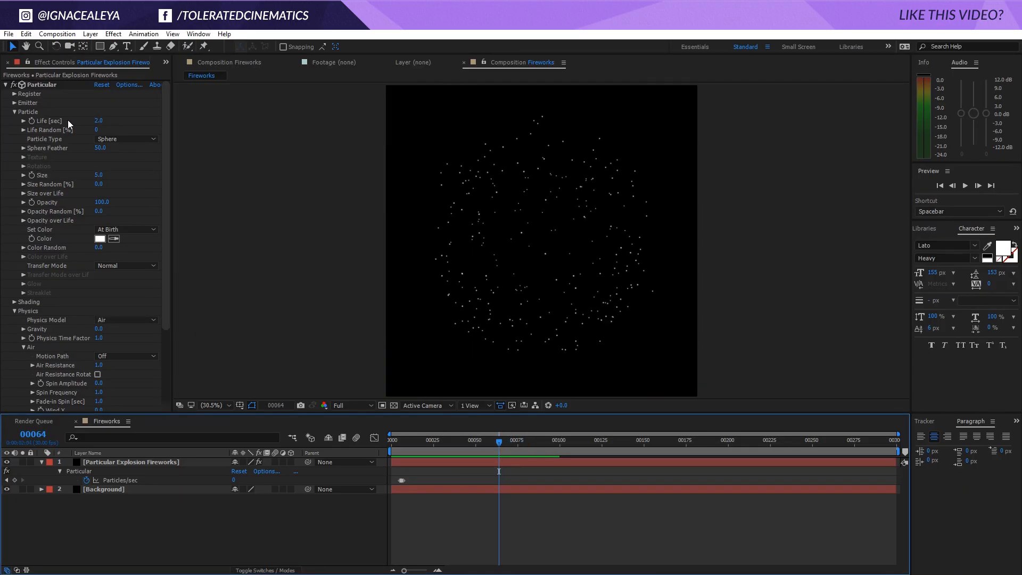
# Raise the particles' Life Random to 100% and preview how they disappear
pyautogui.moveTo(98, 130); pyautogui.dragTo(176, 131)
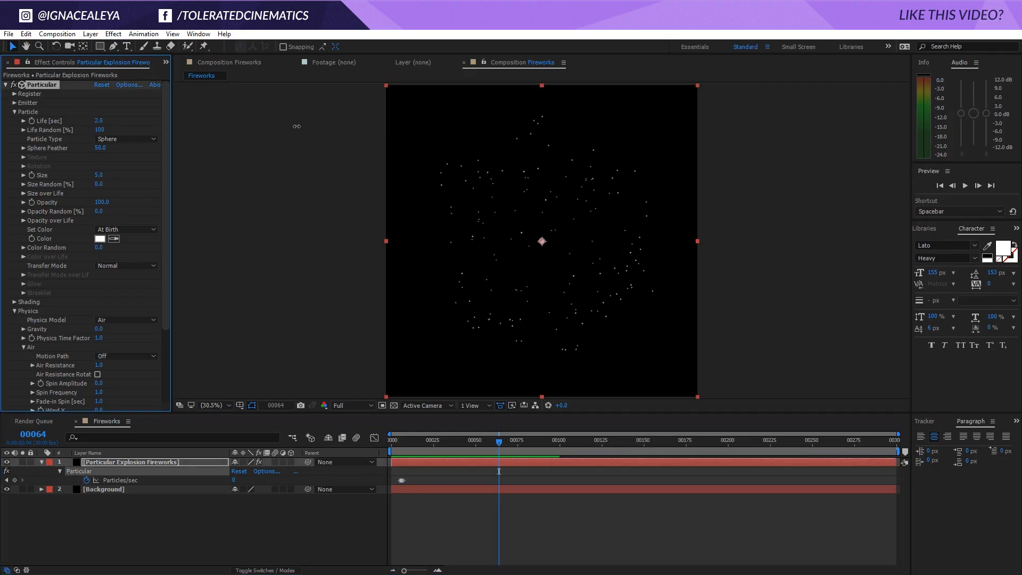
pyautogui.click(531, 494)
pyautogui.press('space')
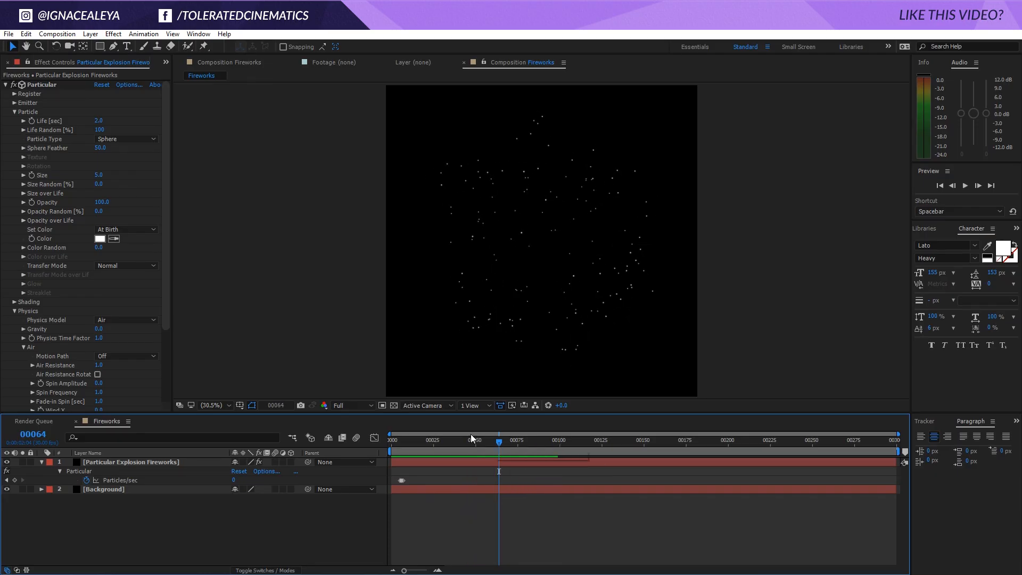
# Set the particle Life to 1.75 seconds and preview the burst through frame 112
pyautogui.click(106, 122)
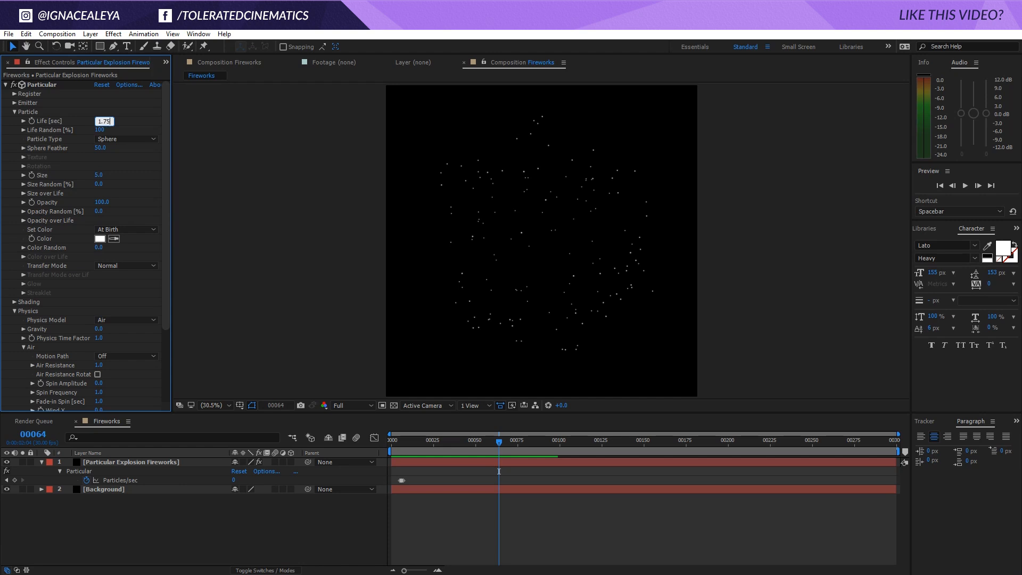
pyautogui.write('1.75')
pyautogui.press('Return')
pyautogui.press('space')
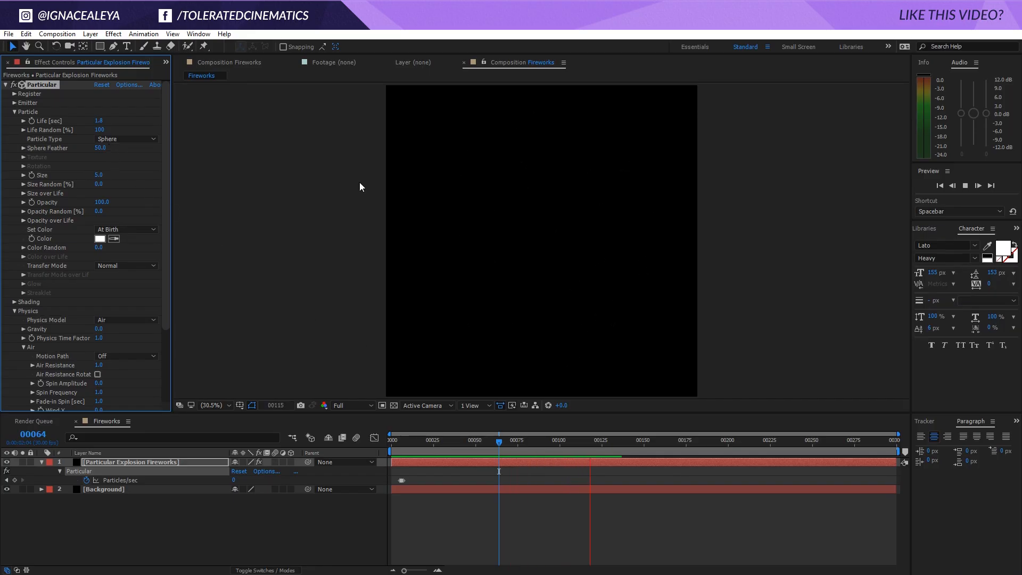
pyautogui.moveTo(499, 454); pyautogui.dragTo(577, 488)
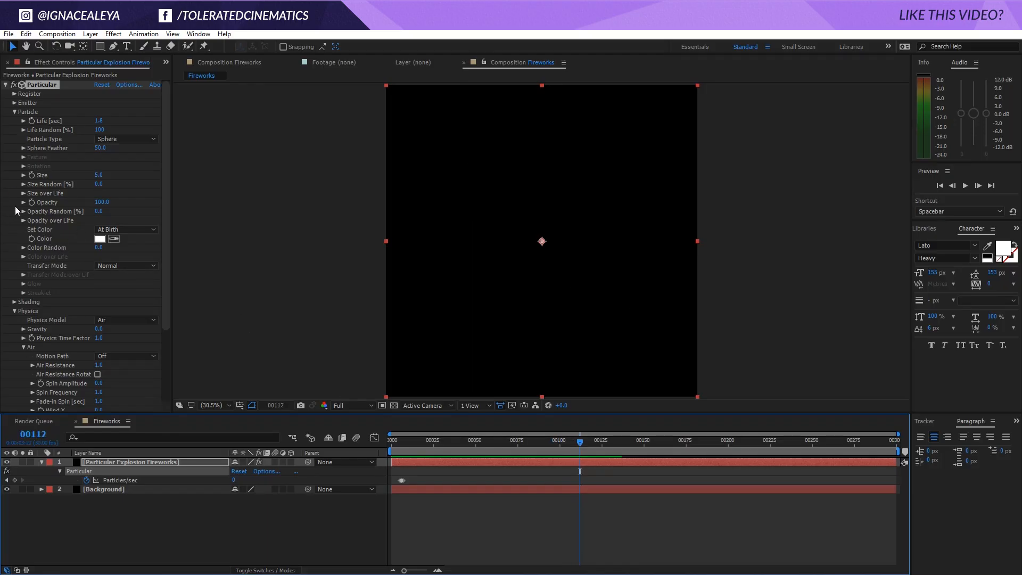
# Apply the flickering fade-out preset curve to the particles' Opacity over Life and preview the burst
pyautogui.click(24, 220)
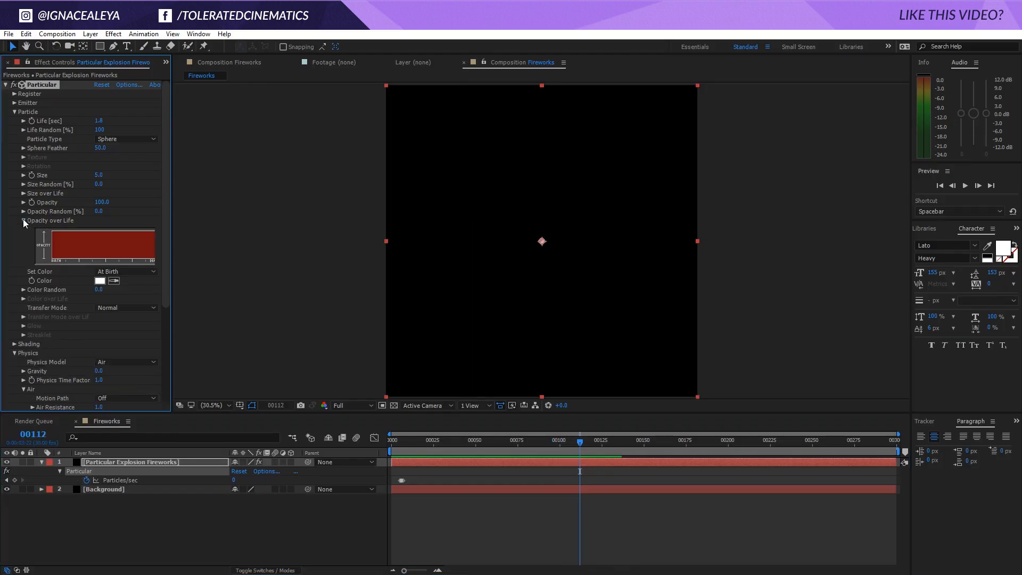
pyautogui.moveTo(172, 242); pyautogui.dragTo(223, 244)
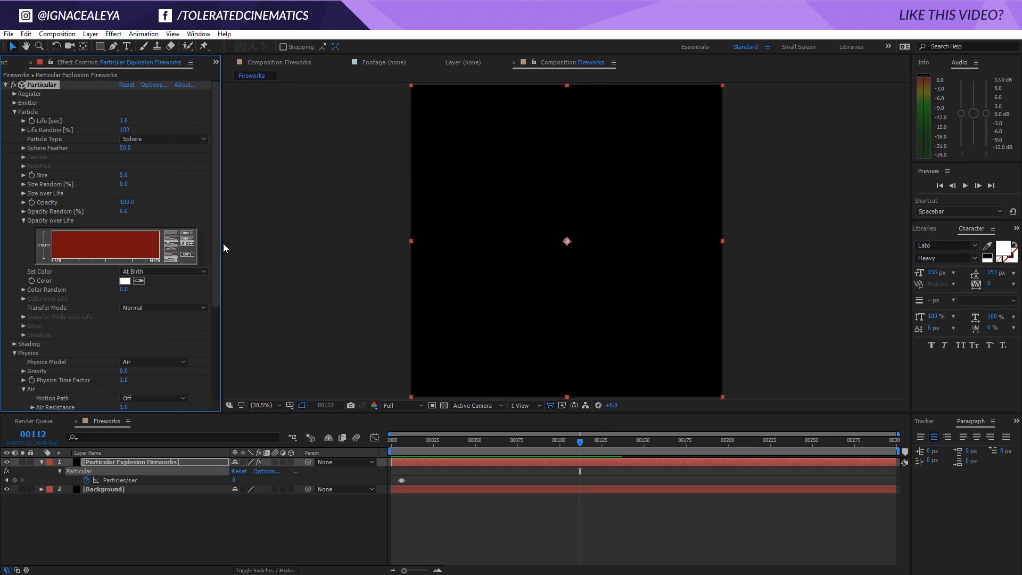
pyautogui.click(170, 258)
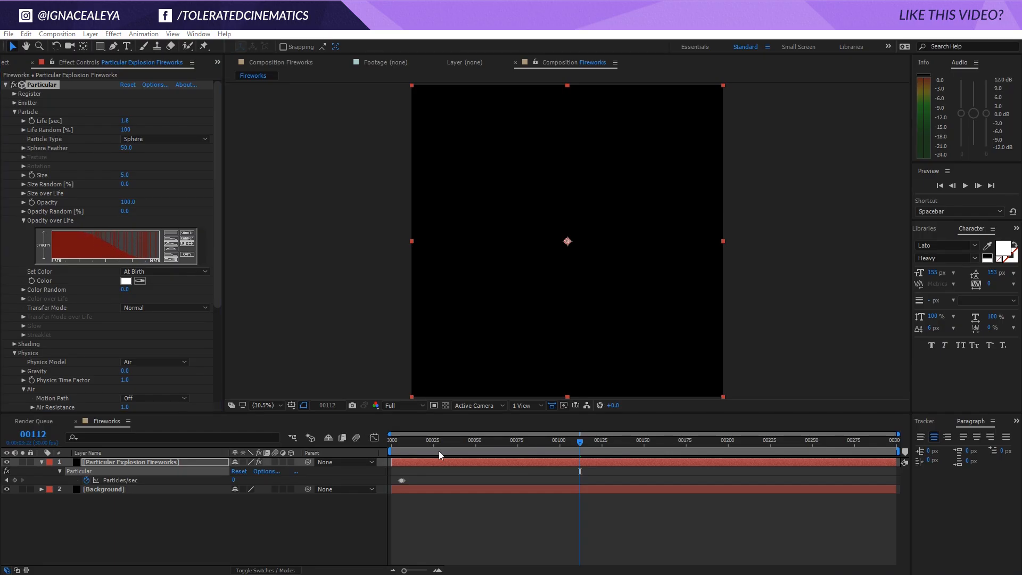
pyautogui.click(550, 512)
pyautogui.press('space')
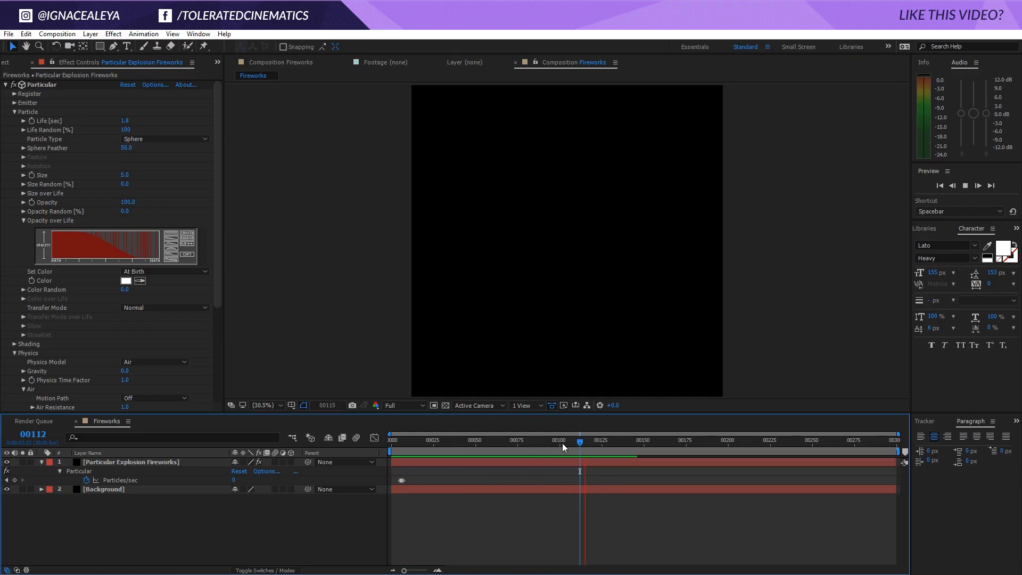
pyautogui.moveTo(562, 443); pyautogui.dragTo(469, 453)
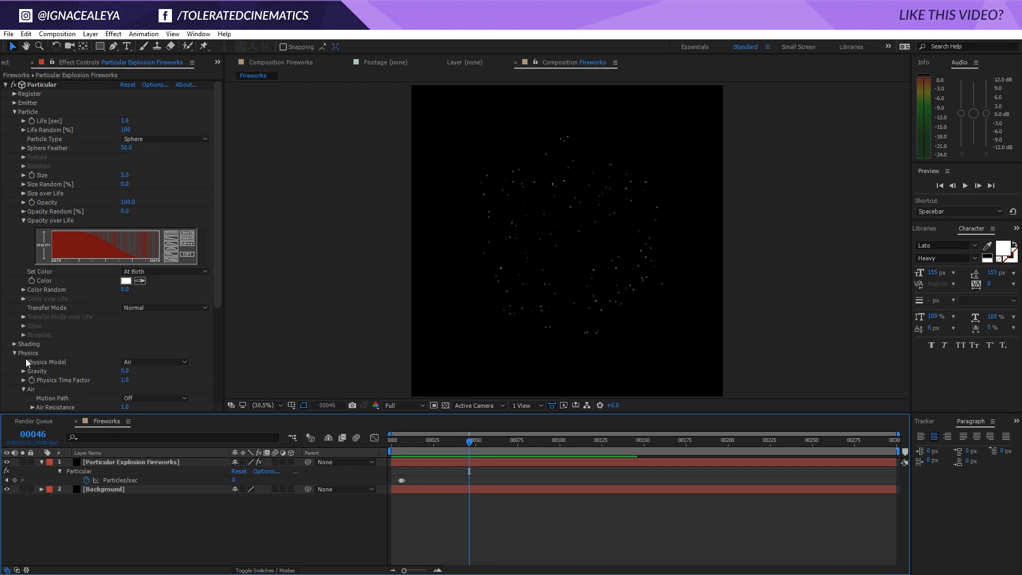
# Set the Physics Gravity to 100 and preview how the particles fall
pyautogui.click(124, 371)
pyautogui.write('100')
pyautogui.press('Return')
pyautogui.press('space')
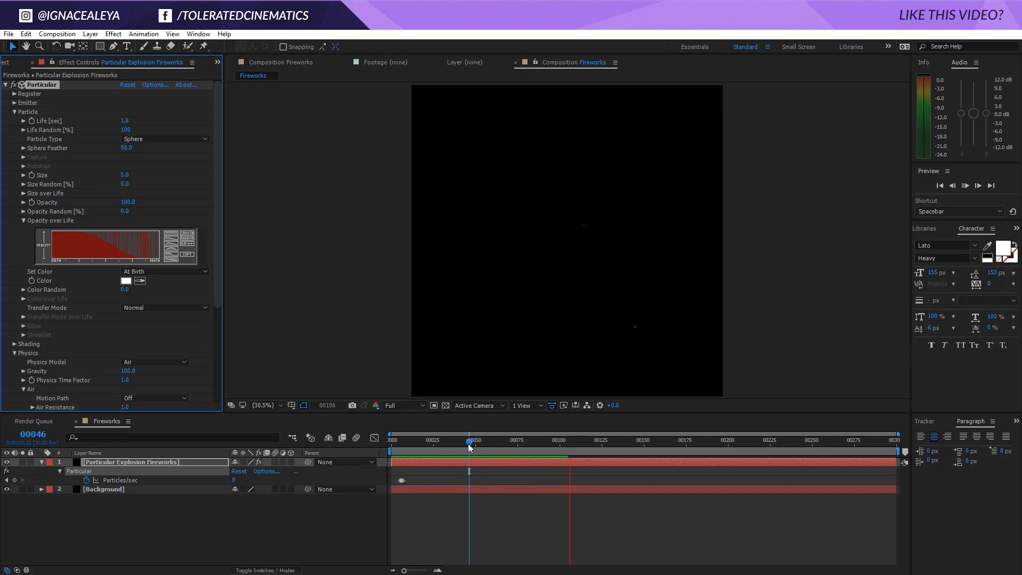
pyautogui.moveTo(468, 442)
pyautogui.mouseDown()
pyautogui.moveTo(441, 442)
pyautogui.moveTo(452, 442)
pyautogui.mouseUp()
# Expand the Emitter settings, reduce the Velocity to 700, and preview the burst
pyautogui.moveTo(218, 274); pyautogui.dragTo(222, 160)
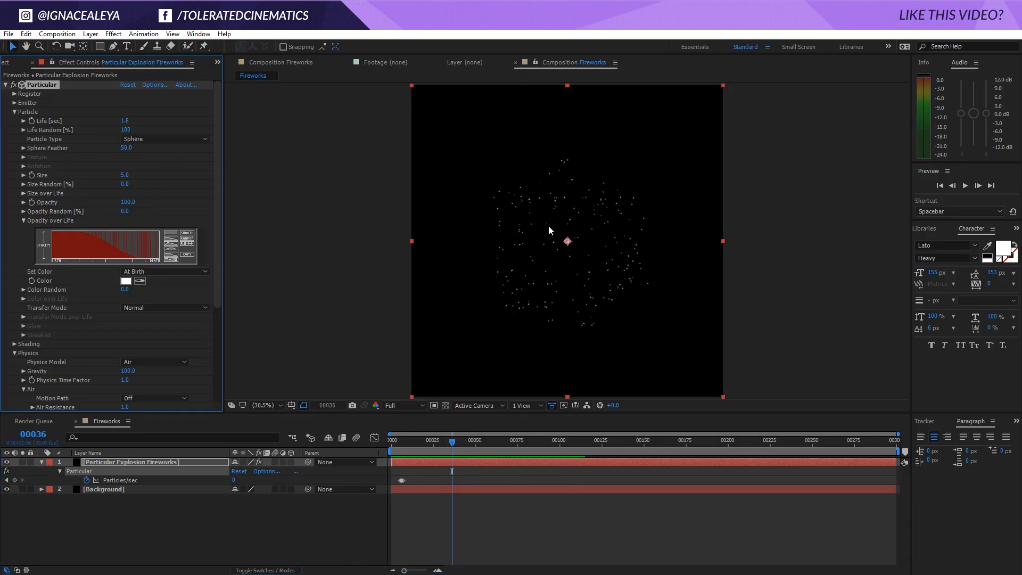
pyautogui.click(14, 103)
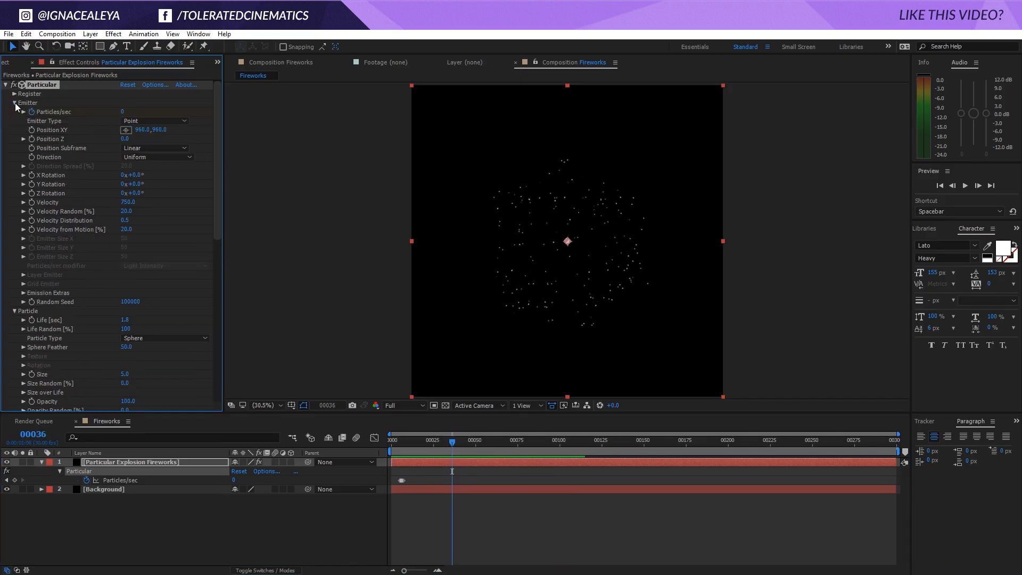
pyautogui.click(129, 203)
pyautogui.write('700')
pyautogui.press('Return')
pyautogui.press('space')
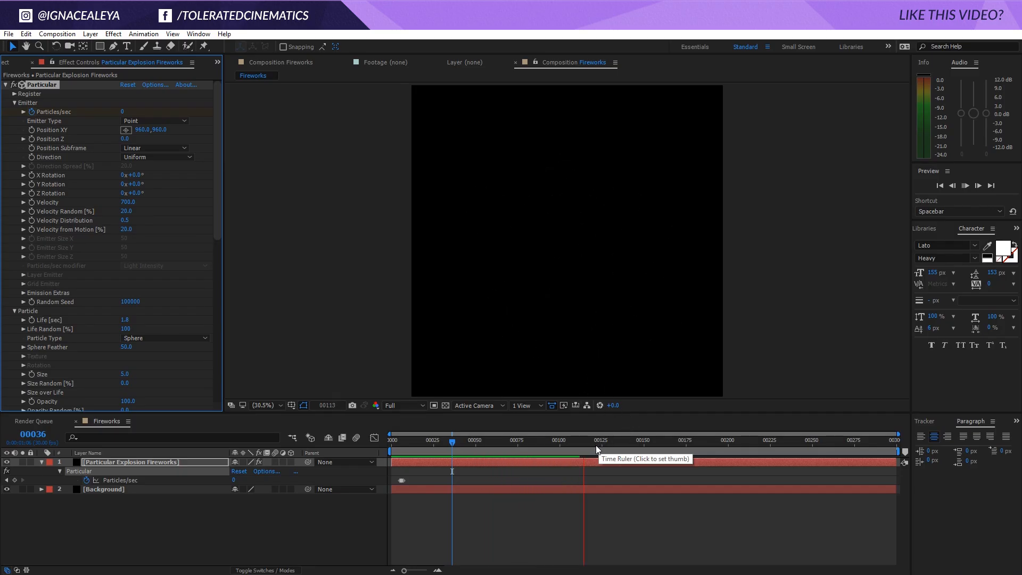
pyautogui.moveTo(574, 445); pyautogui.dragTo(583, 448)
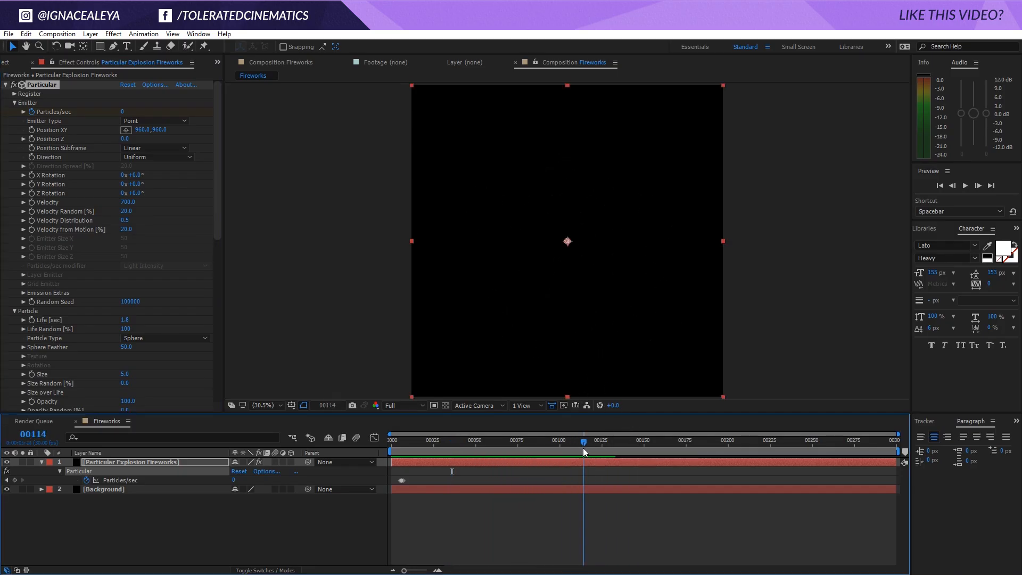
# Set the emitter's Velocity to 650 and preview the burst, stopping at frame 68
pyautogui.click(128, 203)
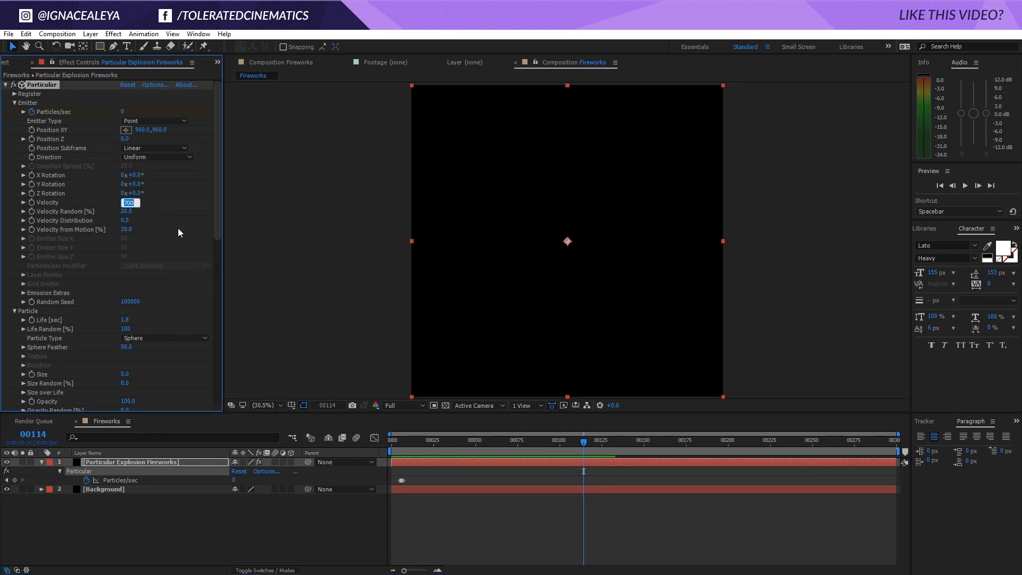
pyautogui.write('650')
pyautogui.press('Return')
pyautogui.press('space')
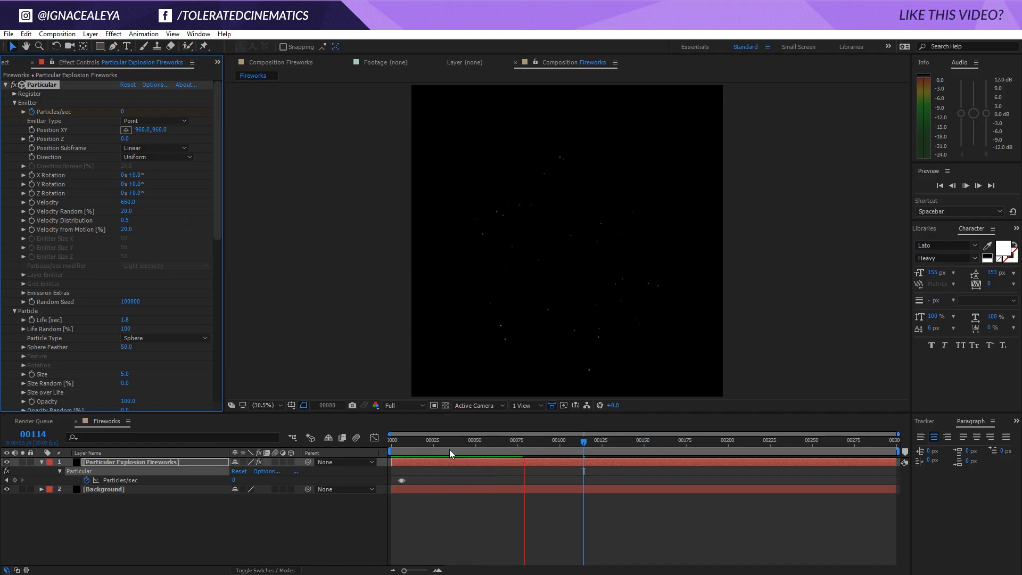
pyautogui.moveTo(527, 444); pyautogui.dragTo(505, 446)
# Move the emitter's Position XY up to 960, 767 and preview the explosion's placement in the frame
pyautogui.moveTo(159, 129); pyautogui.dragTo(35, 151)
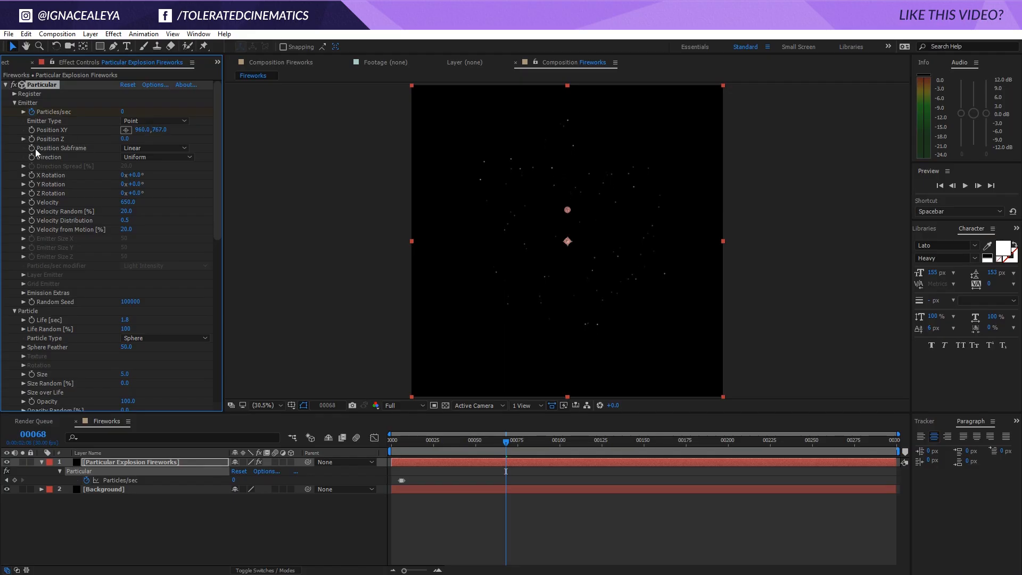
pyautogui.click(464, 504)
pyautogui.press('space')
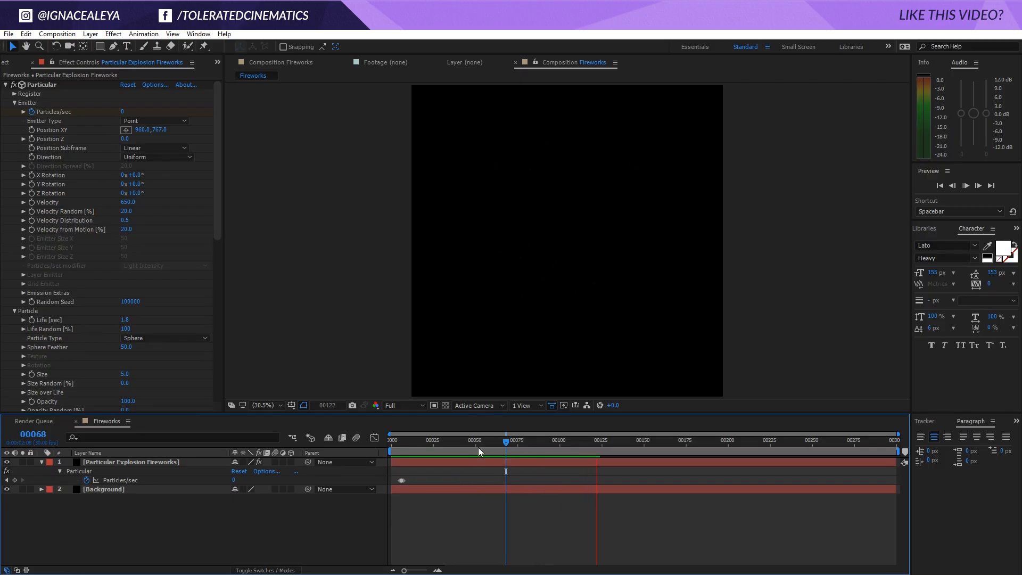
pyautogui.press('space')
# Set the particles' Set Color option to Over Life and apply the white-to-black gradient preset to Color over Life
pyautogui.moveTo(216, 214); pyautogui.dragTo(217, 323)
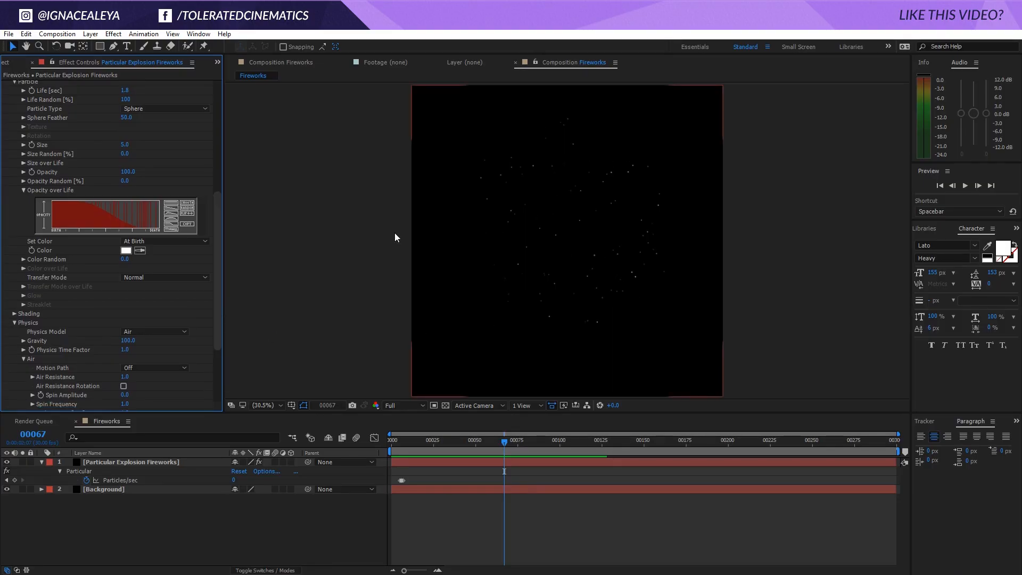
pyautogui.moveTo(219, 208); pyautogui.dragTo(219, 235)
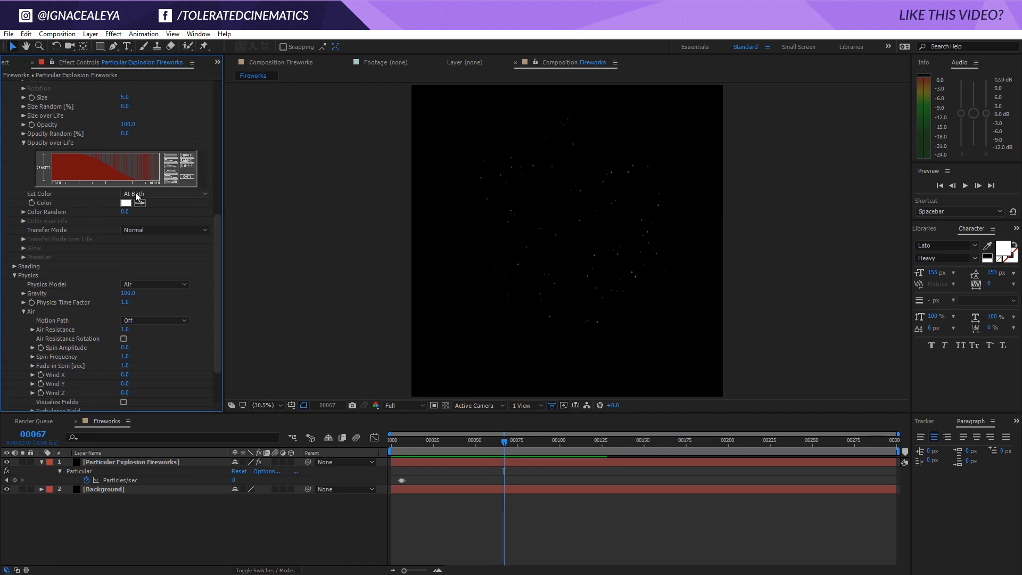
pyautogui.click(160, 194)
pyautogui.click(157, 218)
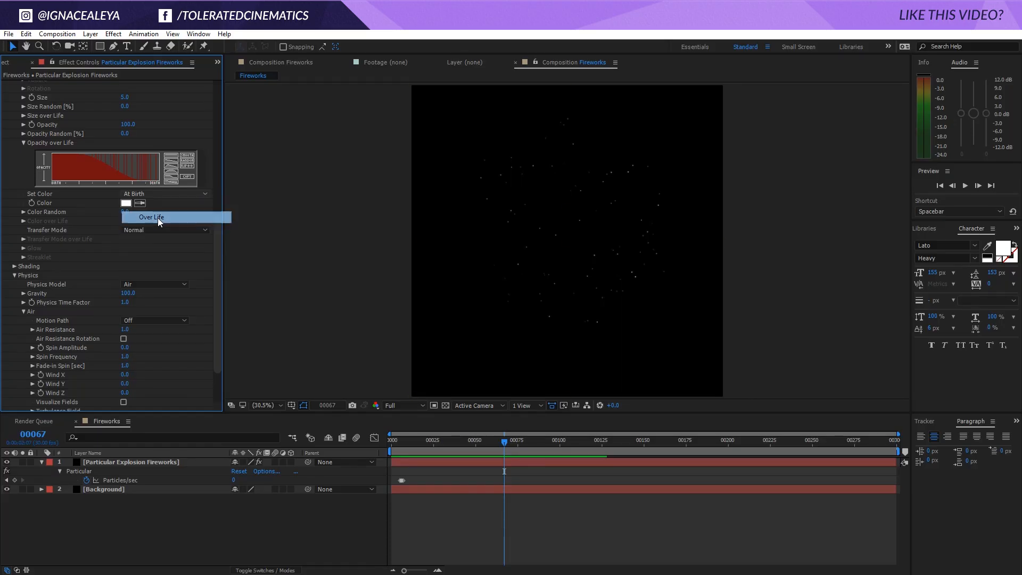
pyautogui.click(23, 220)
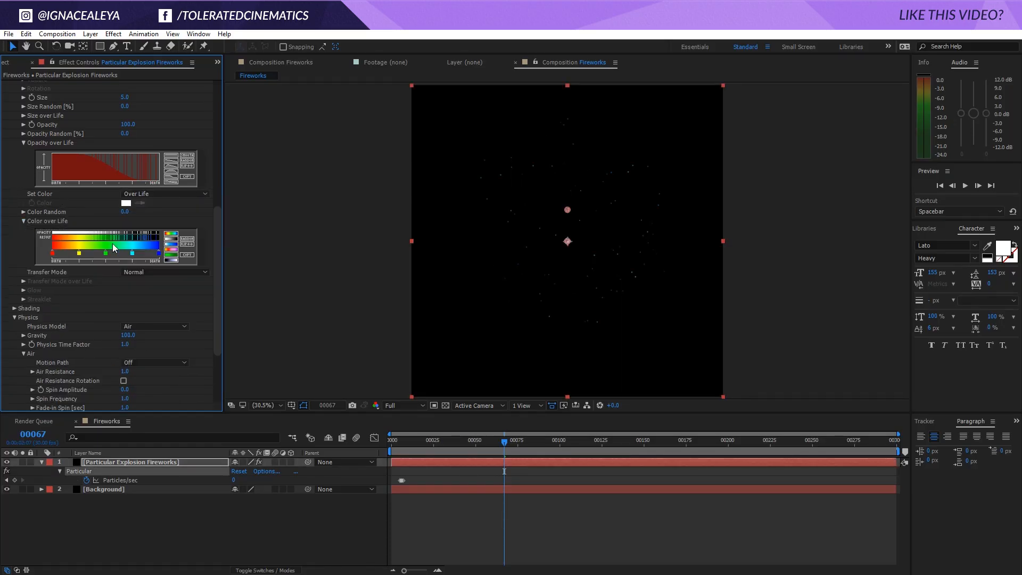
pyautogui.click(168, 240)
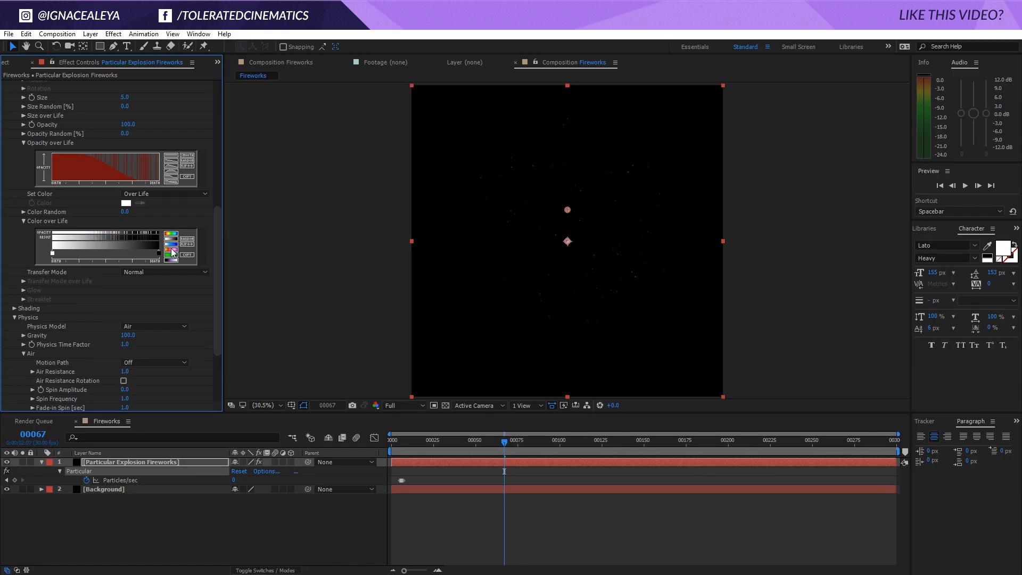
# Change the birth stop of the Color over Life gradient to a pale warm cream
pyautogui.doubleClick(53, 254)
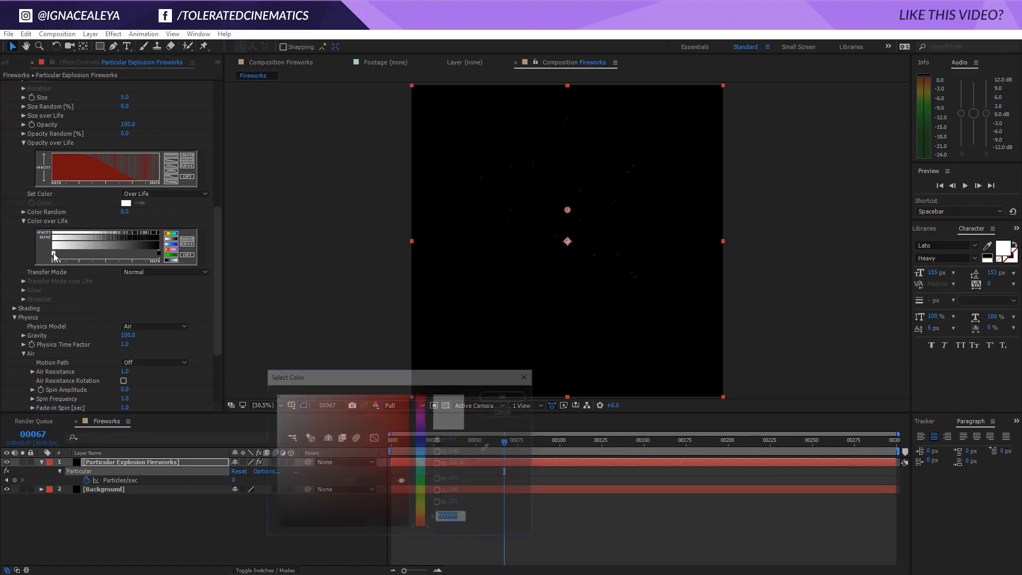
pyautogui.click(423, 507)
pyautogui.moveTo(424, 511); pyautogui.dragTo(425, 514)
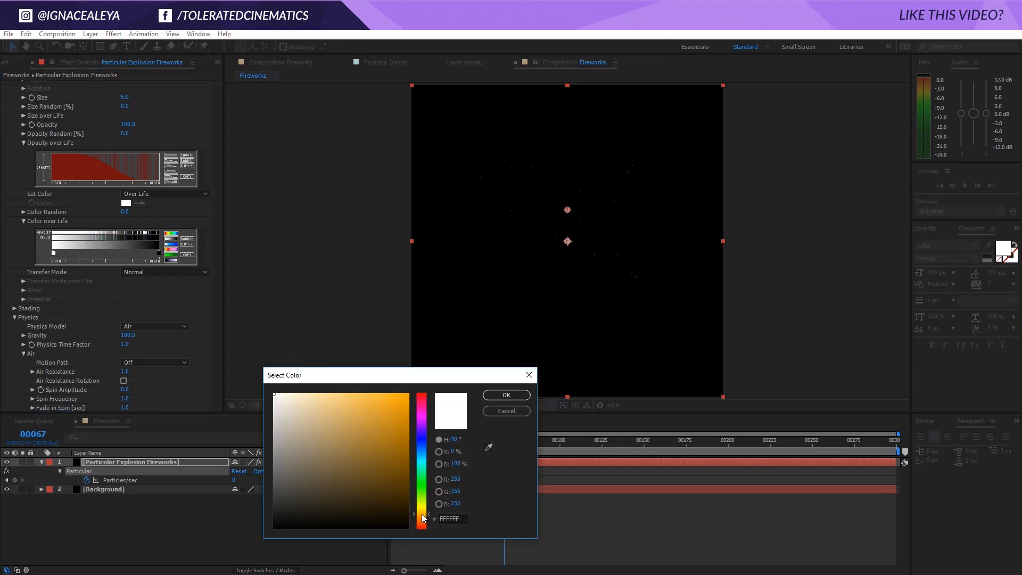
pyautogui.moveTo(311, 398); pyautogui.dragTo(297, 393)
pyautogui.click(499, 397)
# Change the death stop of the Color over Life gradient from black to an orange-brown
pyautogui.doubleClick(158, 254)
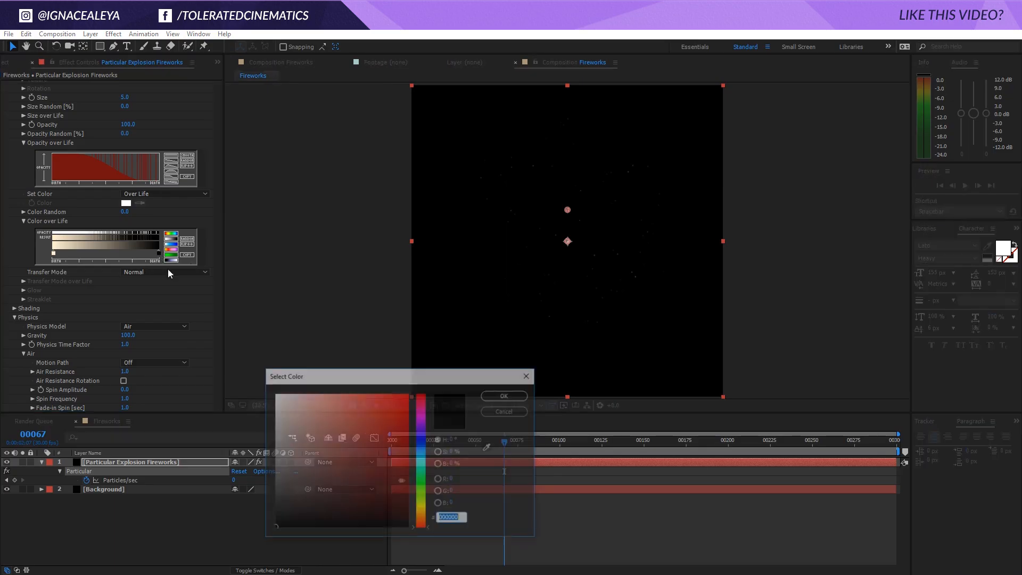
pyautogui.click(421, 517)
pyautogui.moveTo(336, 459); pyautogui.dragTo(356, 465)
pyautogui.click(487, 394)
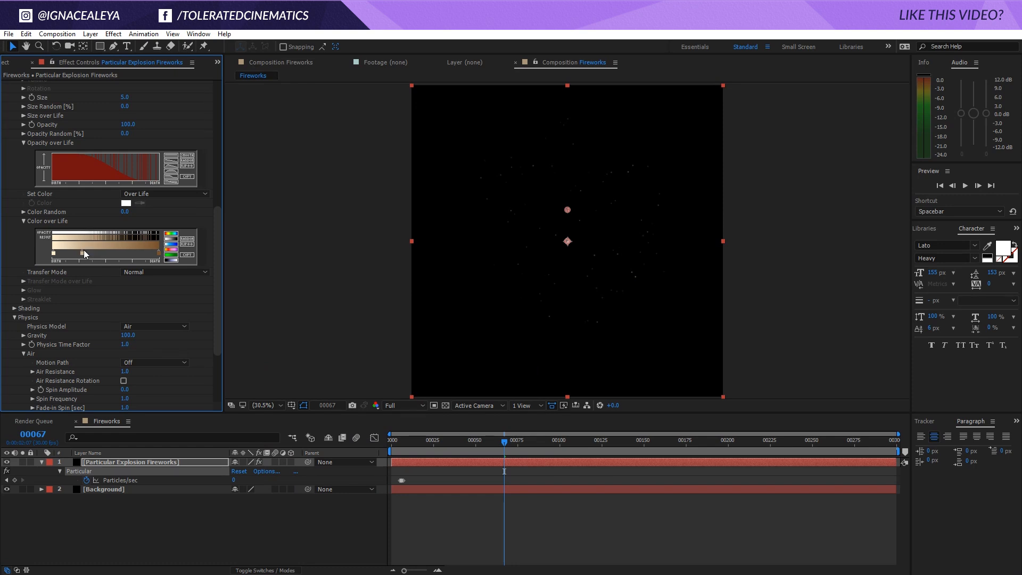
# Recolour the gradient's added middle stop to a golden orange and scrub the timeline between frames 9 and 87 to preview the colours
pyautogui.doubleClick(82, 254)
pyautogui.click(339, 424)
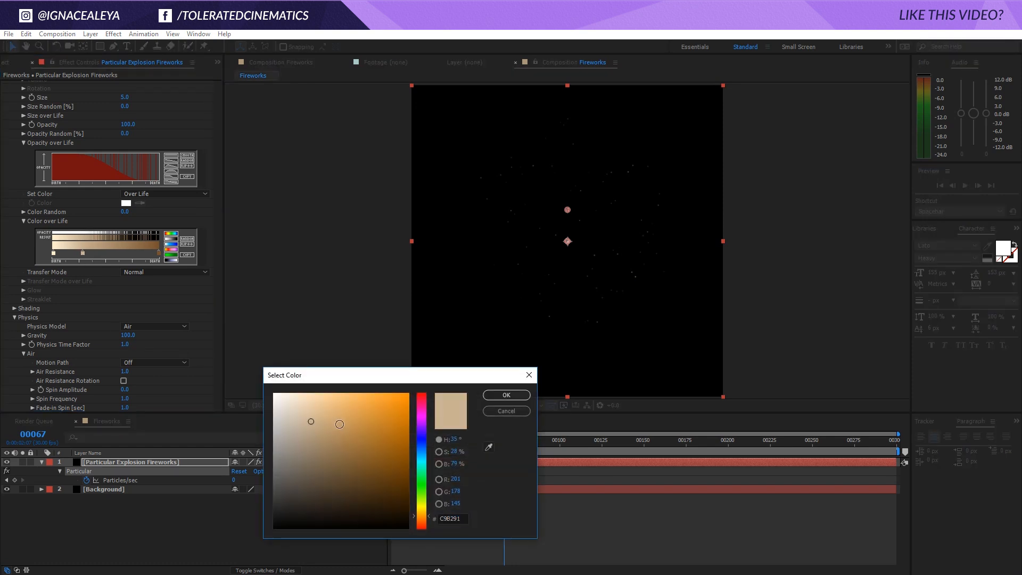
pyautogui.moveTo(349, 421); pyautogui.dragTo(351, 413)
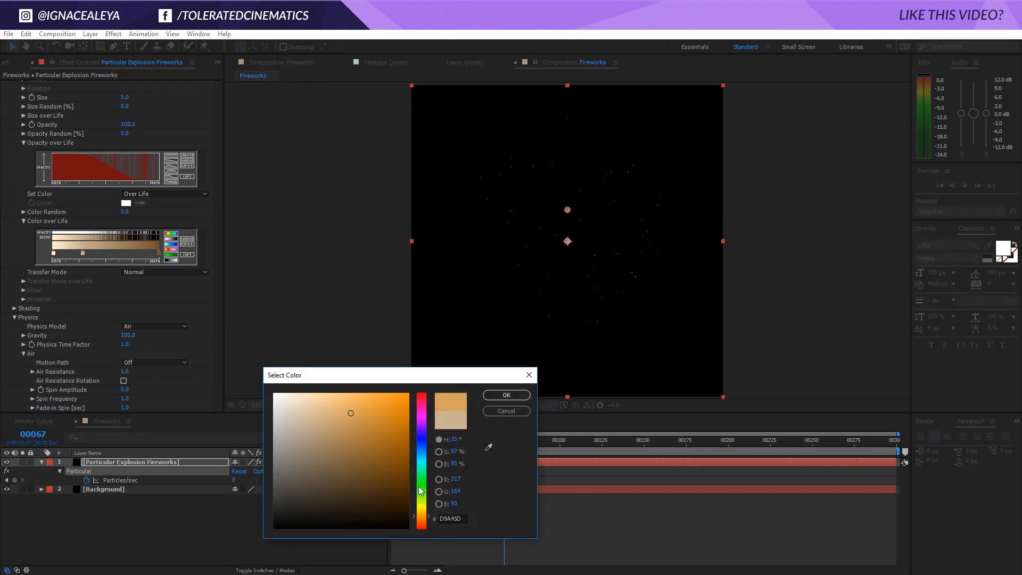
pyautogui.moveTo(423, 519); pyautogui.dragTo(422, 514)
pyautogui.click(503, 395)
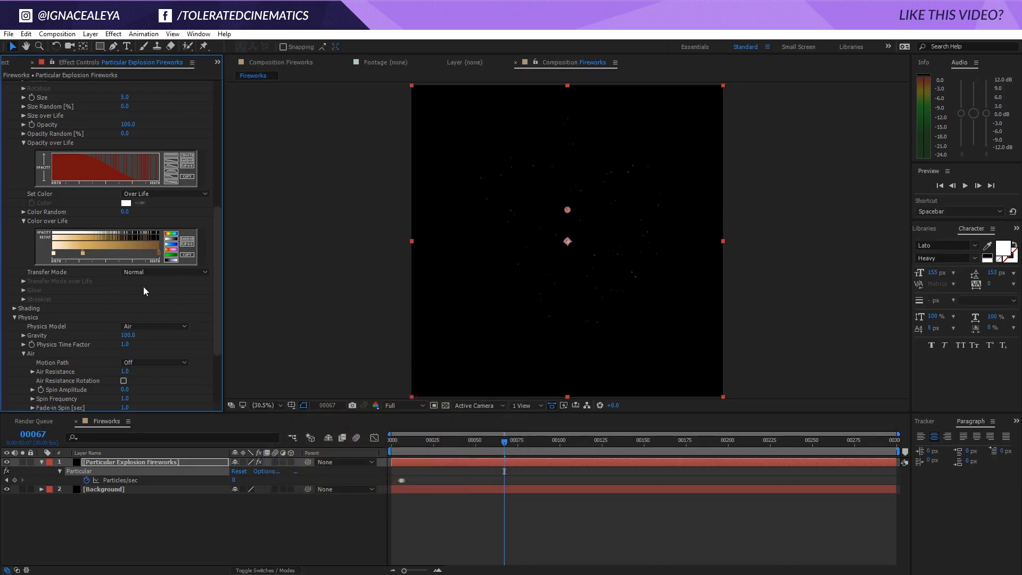
pyautogui.moveTo(446, 442); pyautogui.dragTo(406, 444)
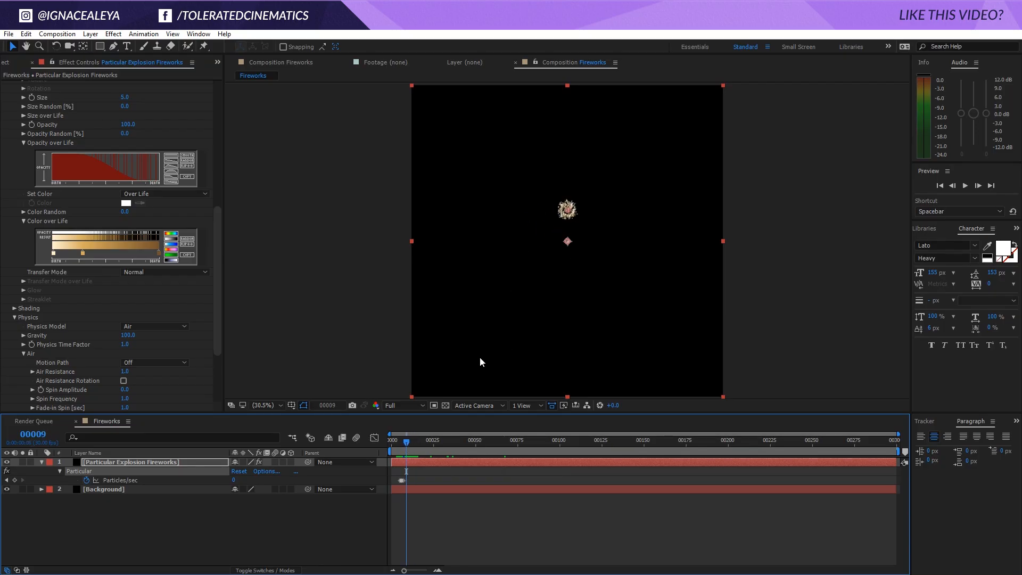
pyautogui.moveTo(413, 442); pyautogui.dragTo(538, 459)
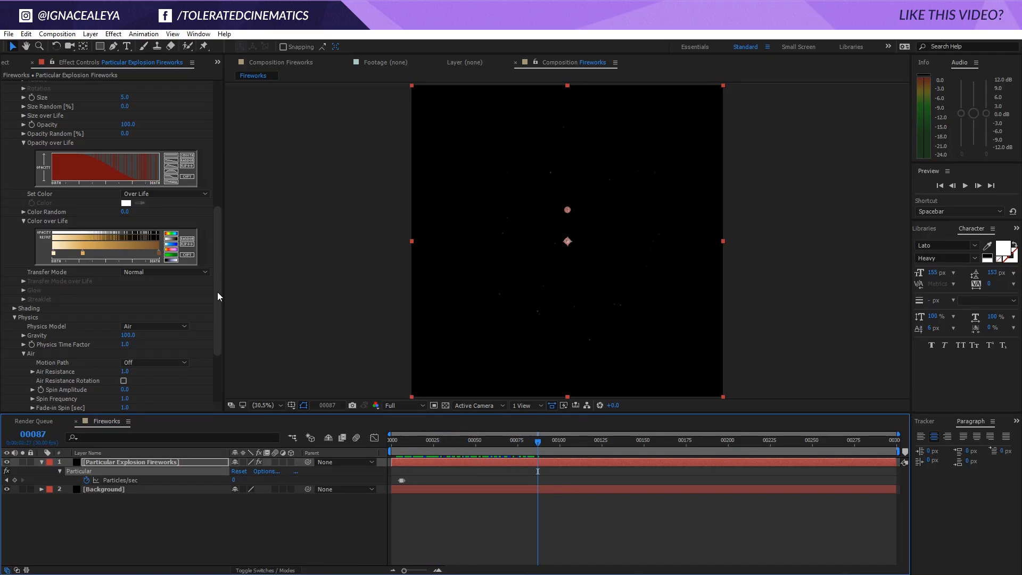
# Redraw the particles' Size over Life curve so it tapers to zero towards death, and check it at frame 59
pyautogui.scroll(4, 31, 178)
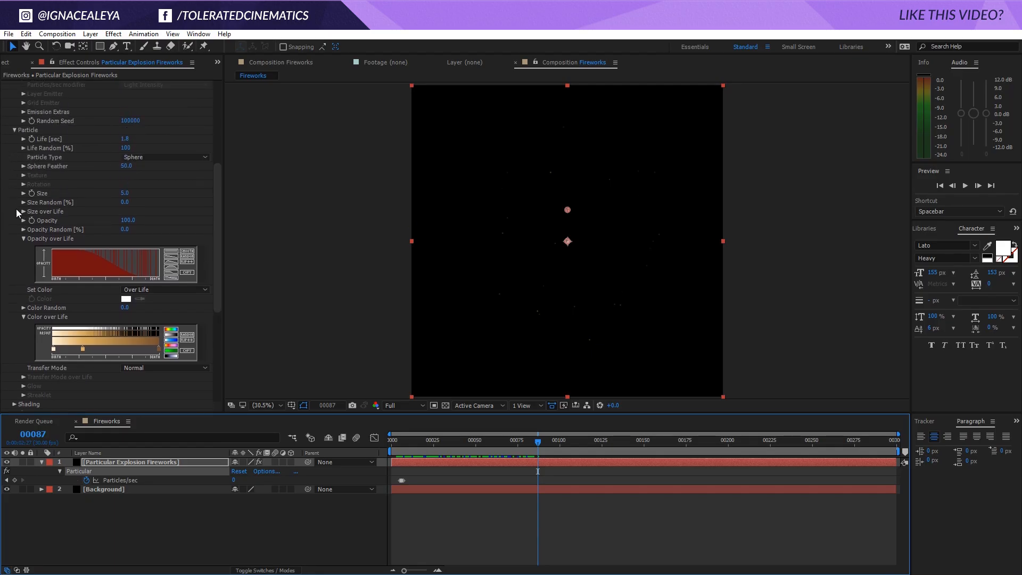
pyautogui.click(23, 211)
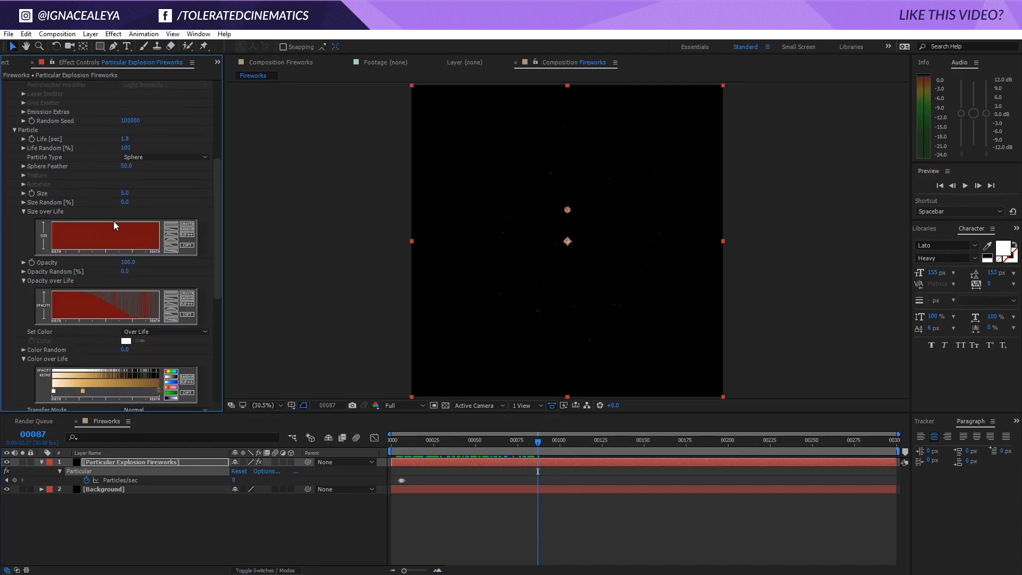
pyautogui.moveTo(113, 221); pyautogui.dragTo(159, 250)
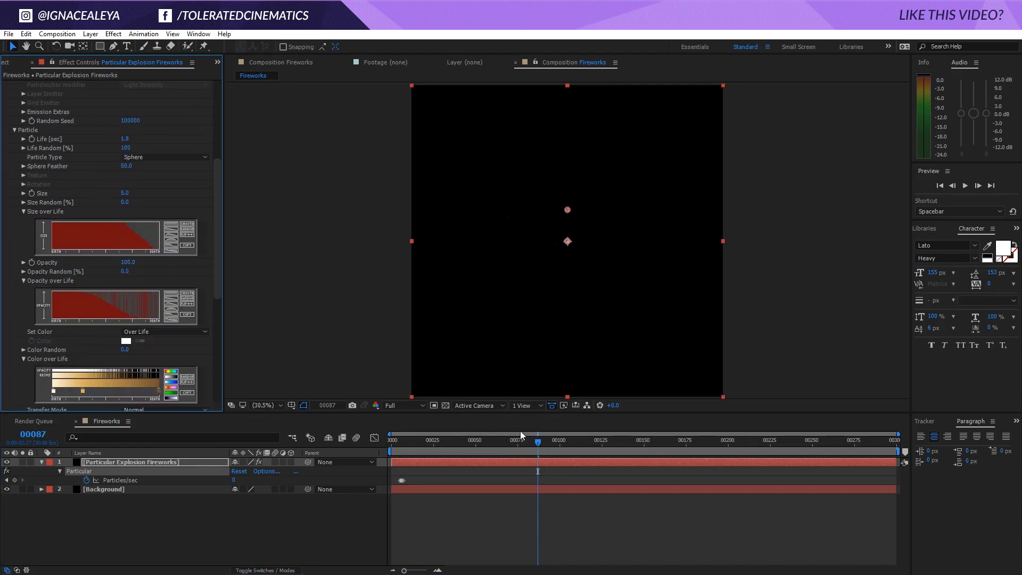
pyautogui.moveTo(532, 444); pyautogui.dragTo(491, 452)
# Expand the Aux System settings and set Emit to Continously
pyautogui.moveTo(217, 249); pyautogui.dragTo(225, 372)
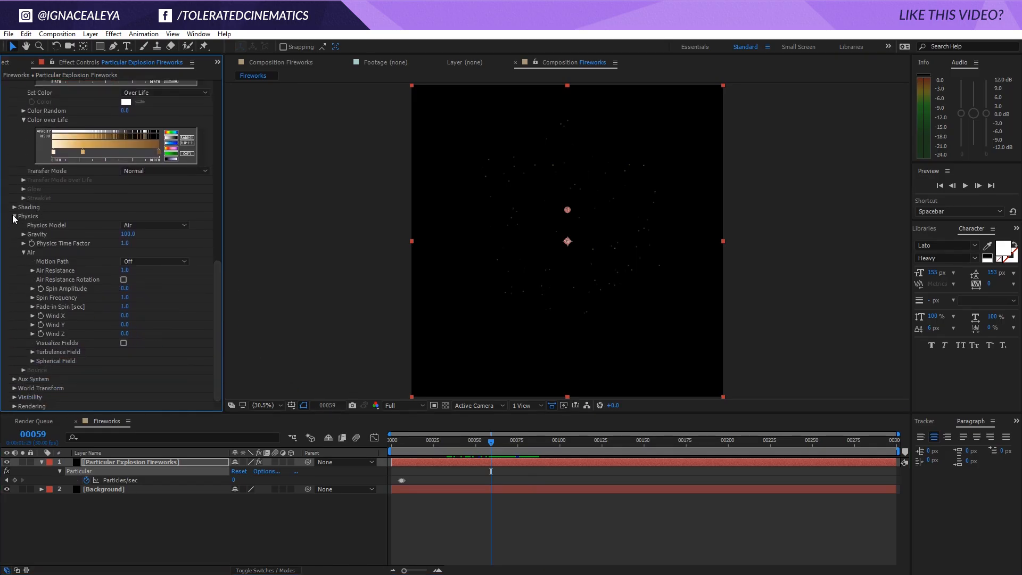
pyautogui.click(13, 379)
pyautogui.scroll(-5, 16, 380)
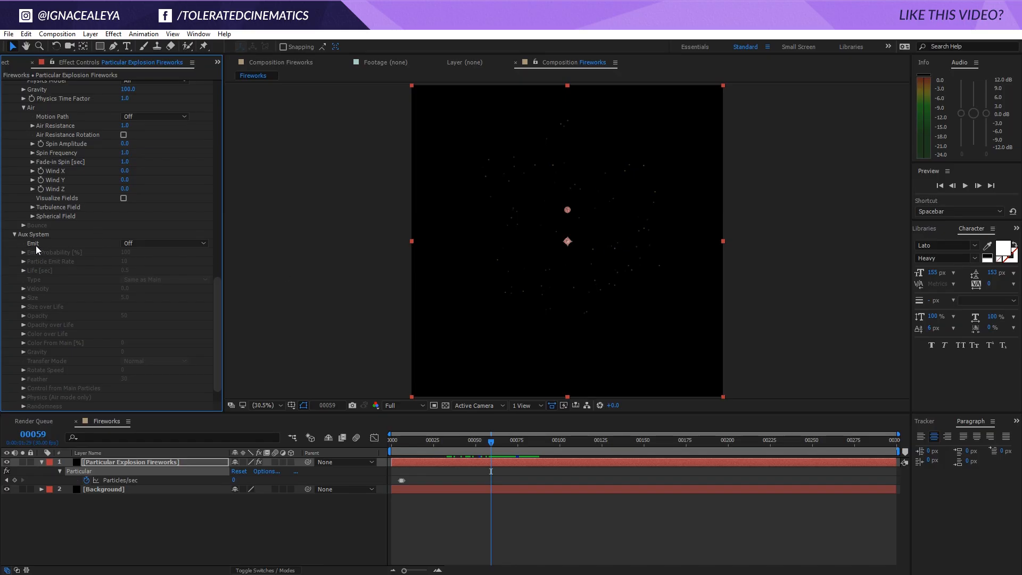
pyautogui.click(129, 244)
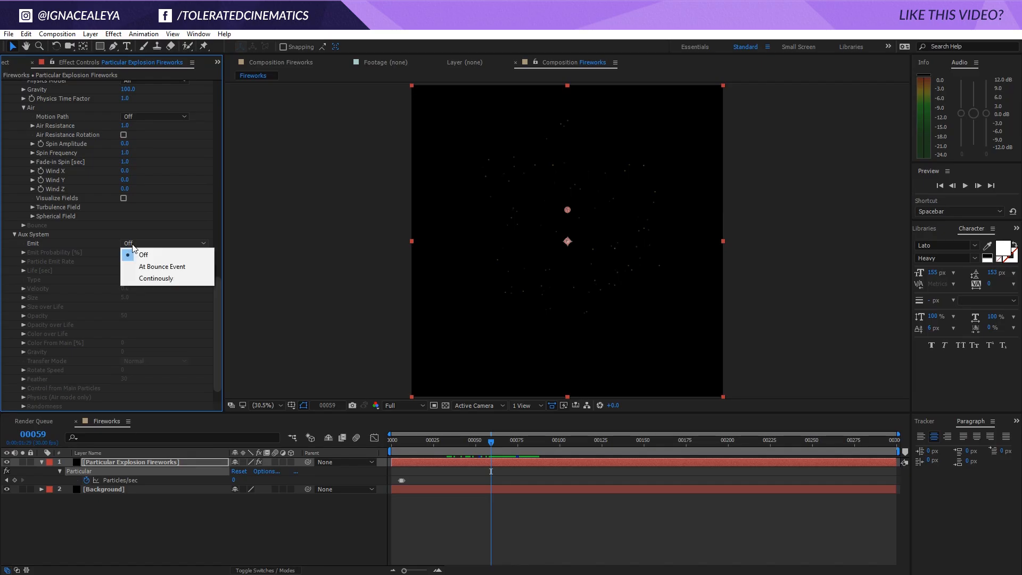
pyautogui.click(155, 281)
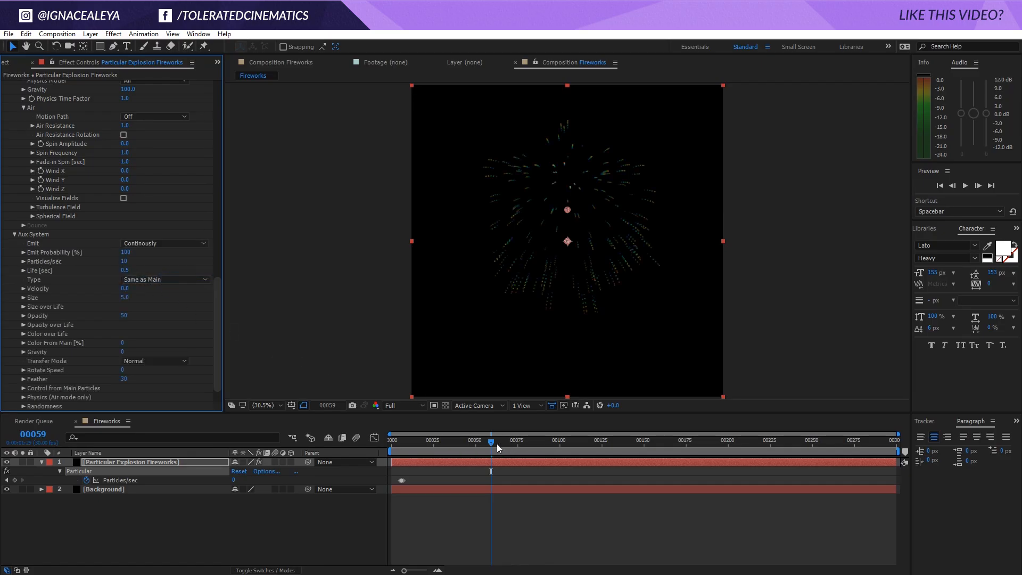
# Inspect the trails at frame 68, set the Aux System's Particles/sec to 100 and Color From Main to 100, and check frame 50
pyautogui.moveTo(497, 443)
pyautogui.mouseDown()
pyautogui.moveTo(408, 442)
pyautogui.moveTo(506, 453)
pyautogui.mouseUp()
pyautogui.press('.')
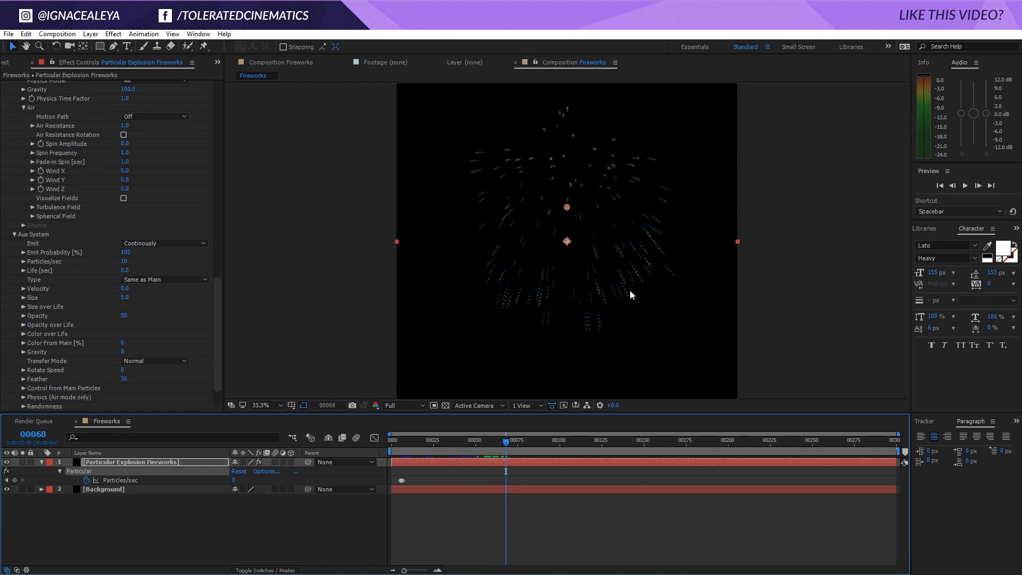
pyautogui.press('.')
pyautogui.press('.')
pyautogui.press('.')
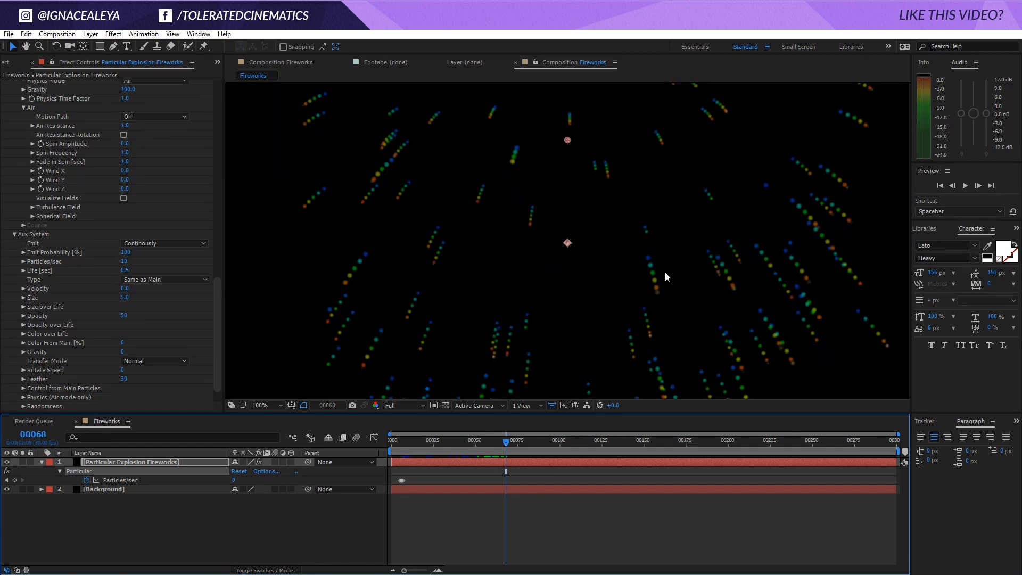
pyautogui.press(',')
pyautogui.press(',')
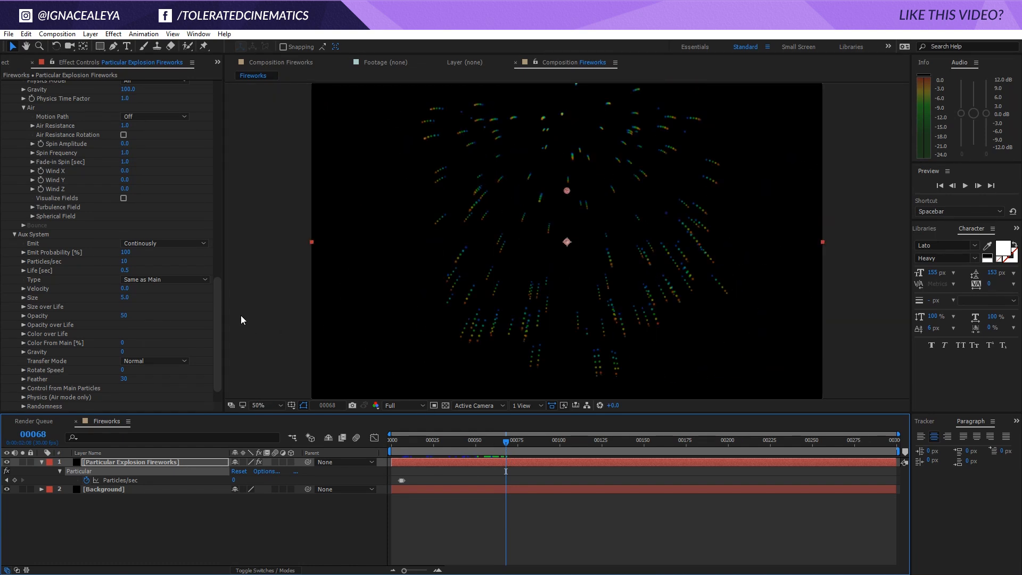
pyautogui.click(124, 262)
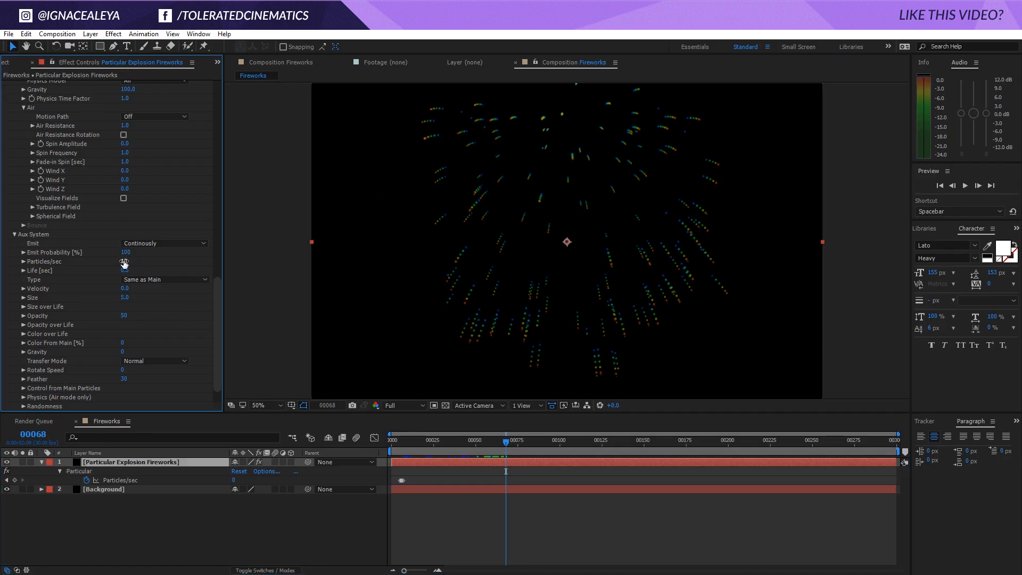
pyautogui.write('100')
pyautogui.press('Return')
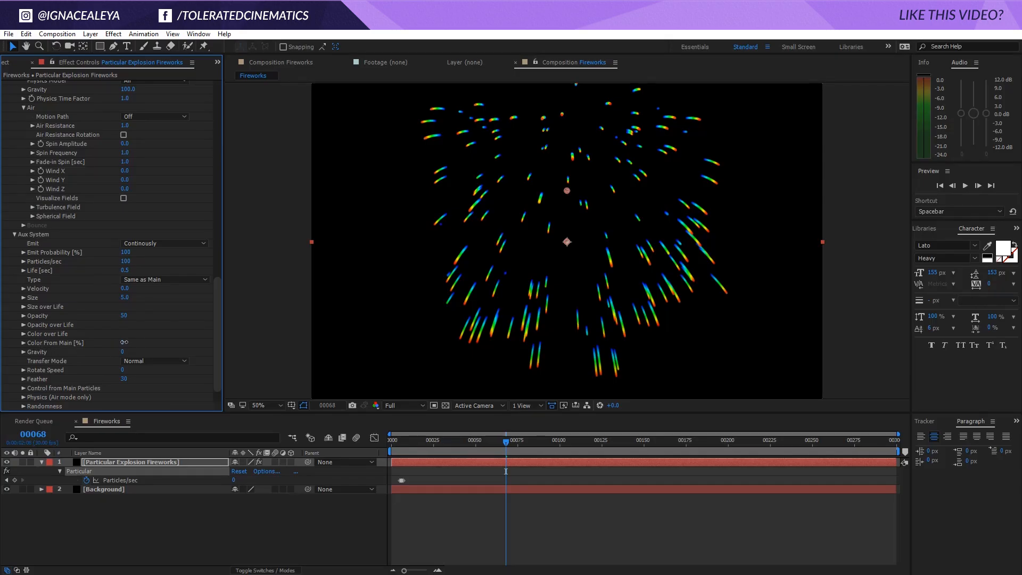
pyautogui.moveTo(121, 344); pyautogui.dragTo(354, 334)
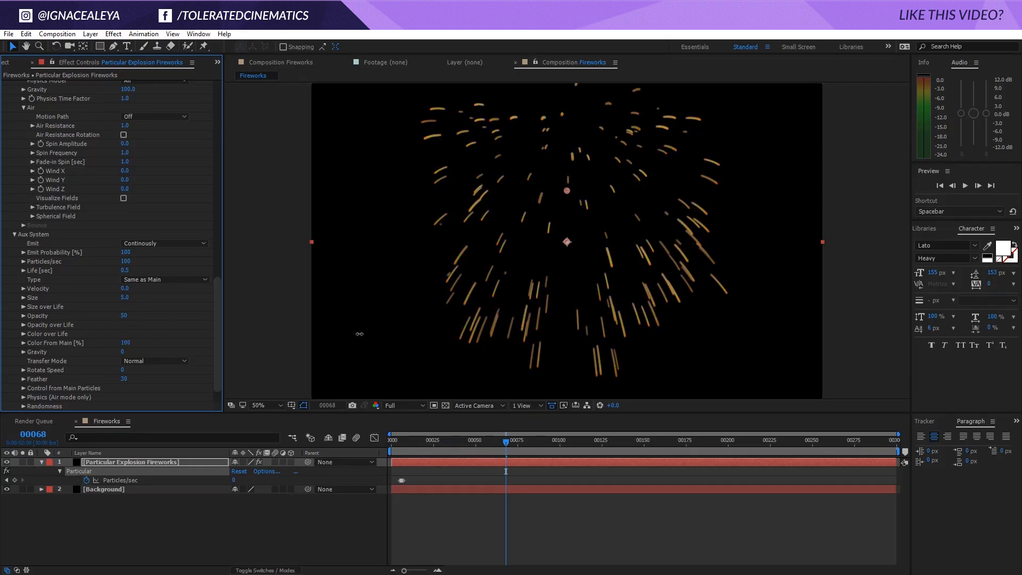
pyautogui.moveTo(475, 439)
pyautogui.mouseDown()
pyautogui.moveTo(411, 439)
pyautogui.moveTo(558, 446)
pyautogui.moveTo(477, 459)
pyautogui.mouseUp()
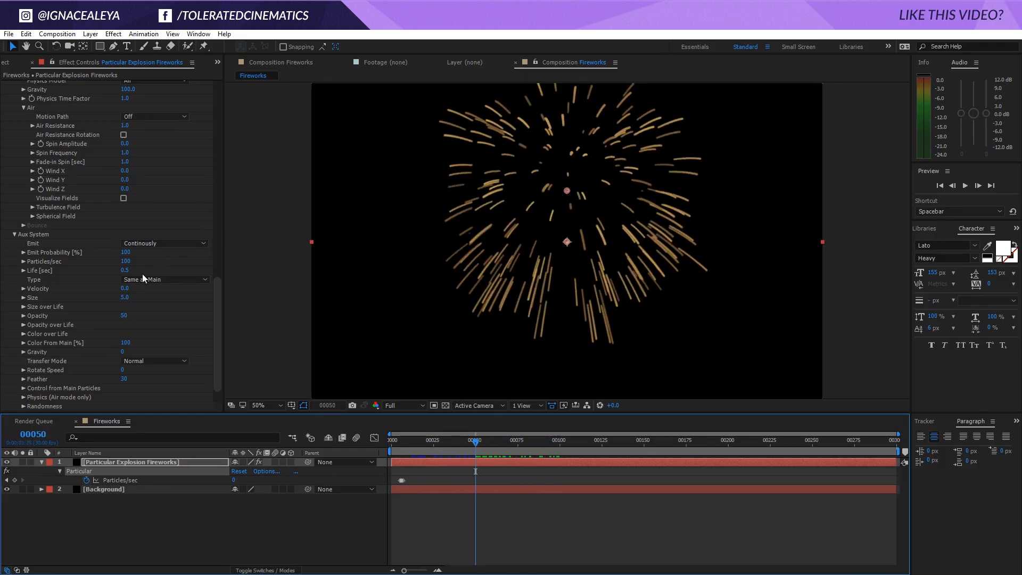
# Set the Aux System's Velocity to 15
pyautogui.click(124, 289)
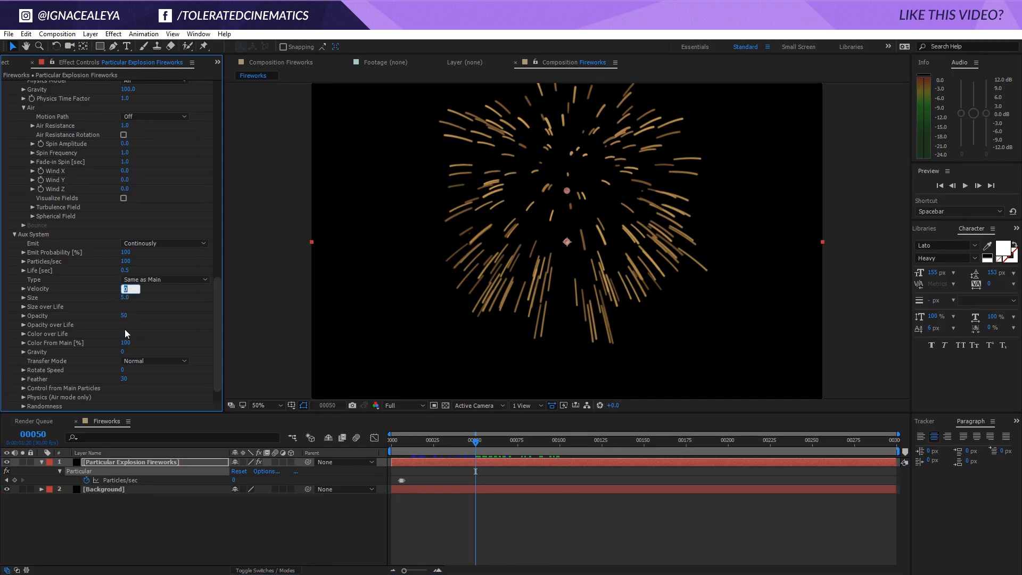
pyautogui.write('15')
pyautogui.press('BackSpace')
pyautogui.press('BackSpace')
pyautogui.write('5')
pyautogui.press('Return')
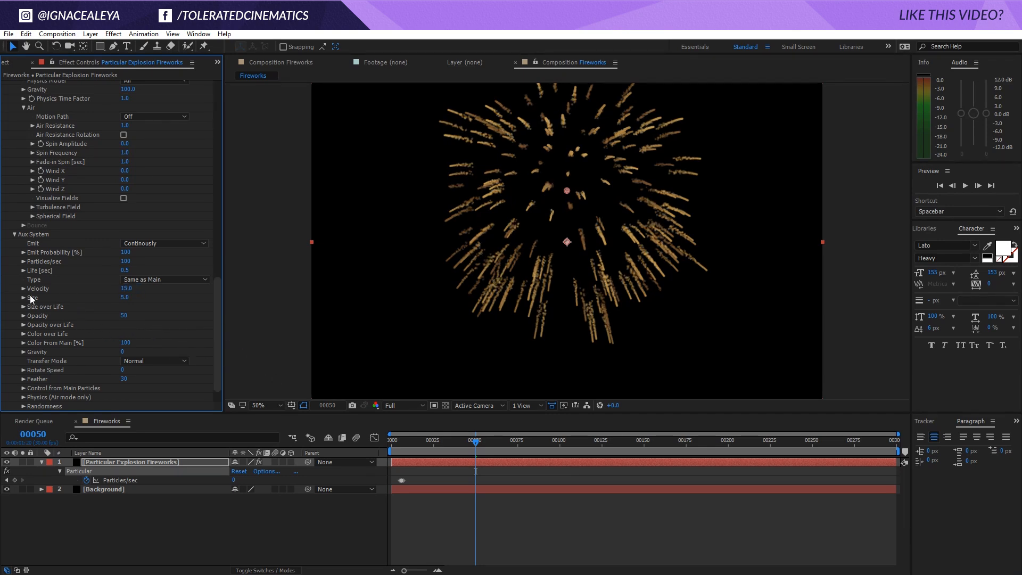
# Set the Aux System's Size to 1 and play back the explosion, restarting the preview from frame 13
pyautogui.click(122, 297)
pyautogui.write('1')
pyautogui.press('Return')
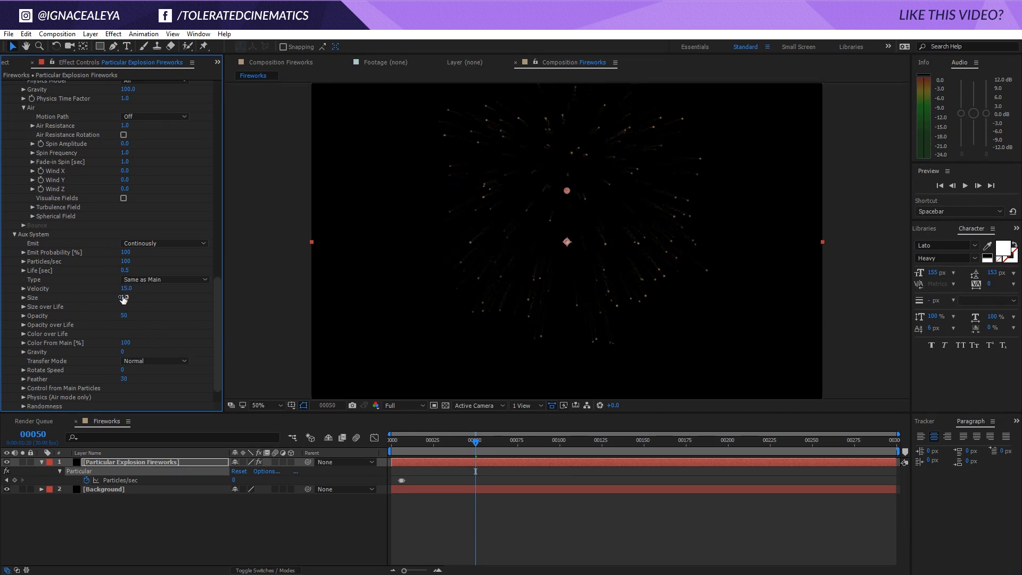
pyautogui.click(477, 515)
pyautogui.press('space')
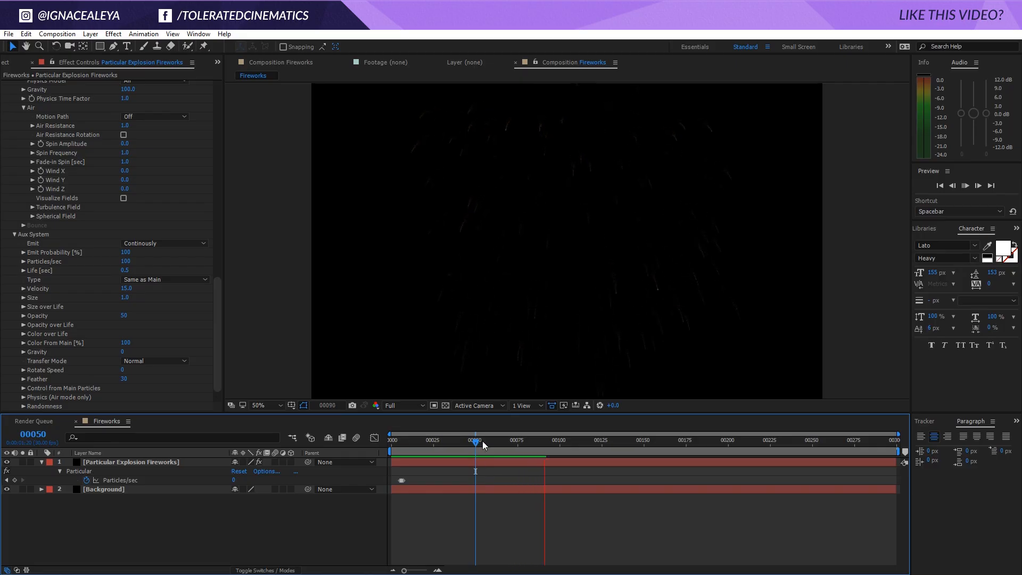
pyautogui.moveTo(482, 441); pyautogui.dragTo(416, 446)
pyautogui.press('space')
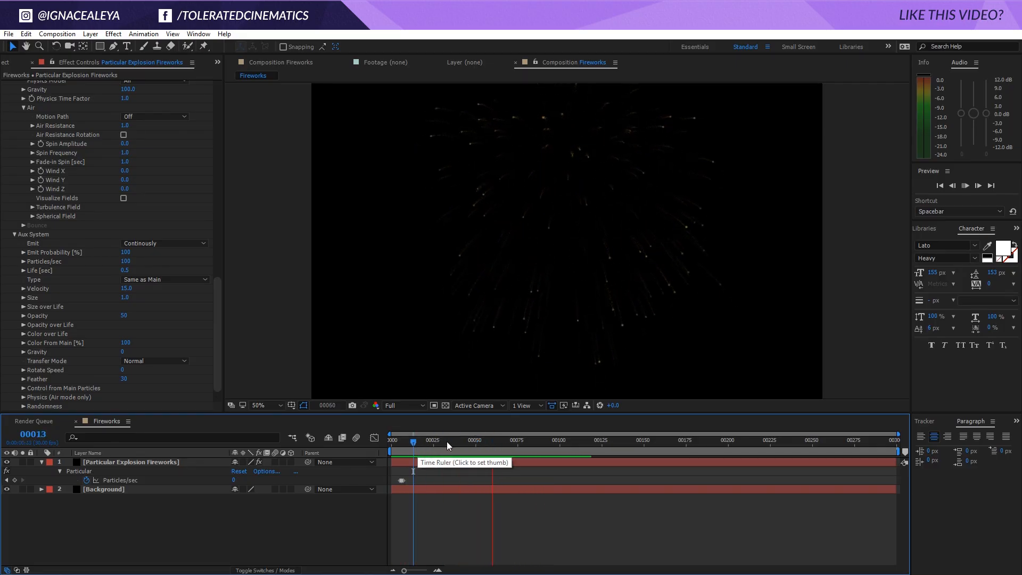
# At frame 22, apply a preset curve that falls smoothly to zero to the Aux System's Size over Life
pyautogui.moveTo(446, 442); pyautogui.dragTo(429, 441)
pyautogui.click(23, 307)
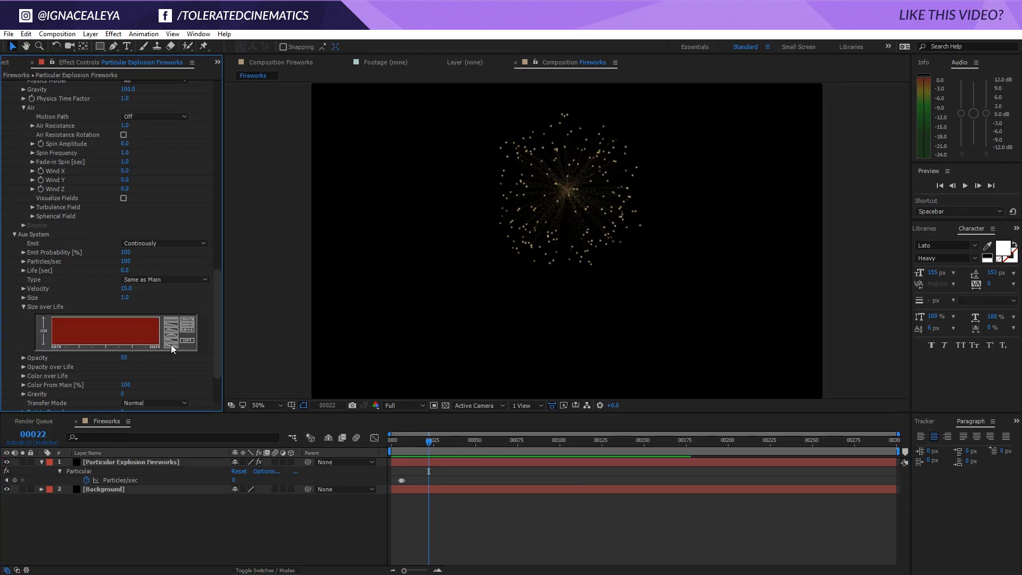
pyautogui.click(172, 344)
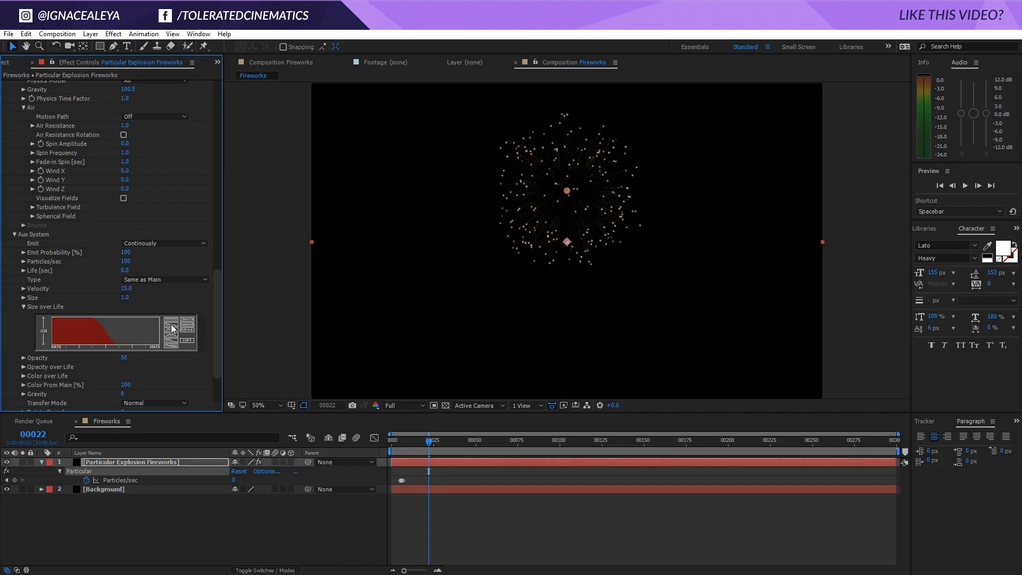
# Extend the Aux System's Size over Life curve so it stays high longer before falling to zero, and set Particles/sec to 300
pyautogui.click(171, 329)
pyautogui.moveTo(156, 343); pyautogui.dragTo(54, 319)
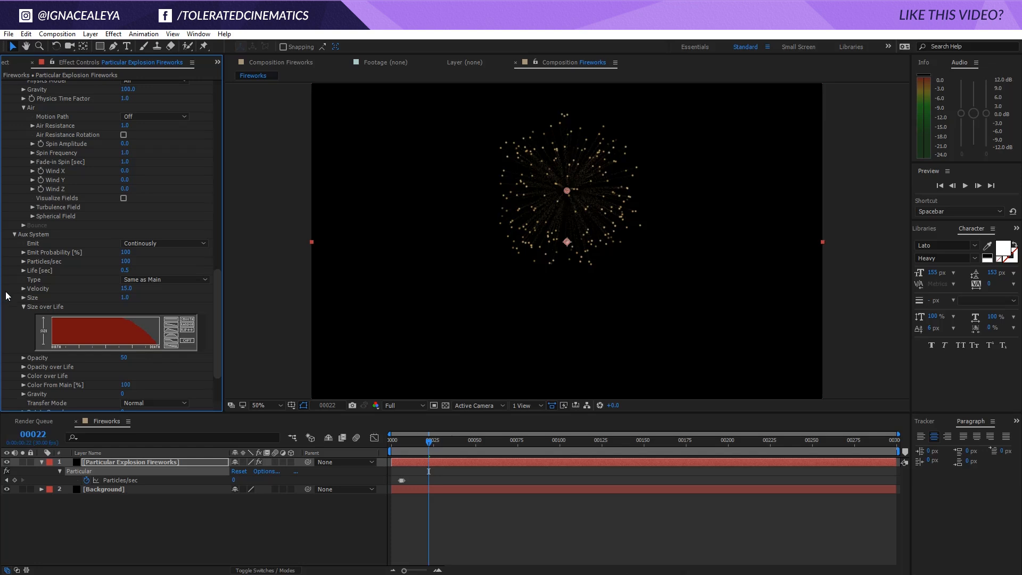
pyautogui.click(125, 261)
pyautogui.write('200')
pyautogui.press('Return')
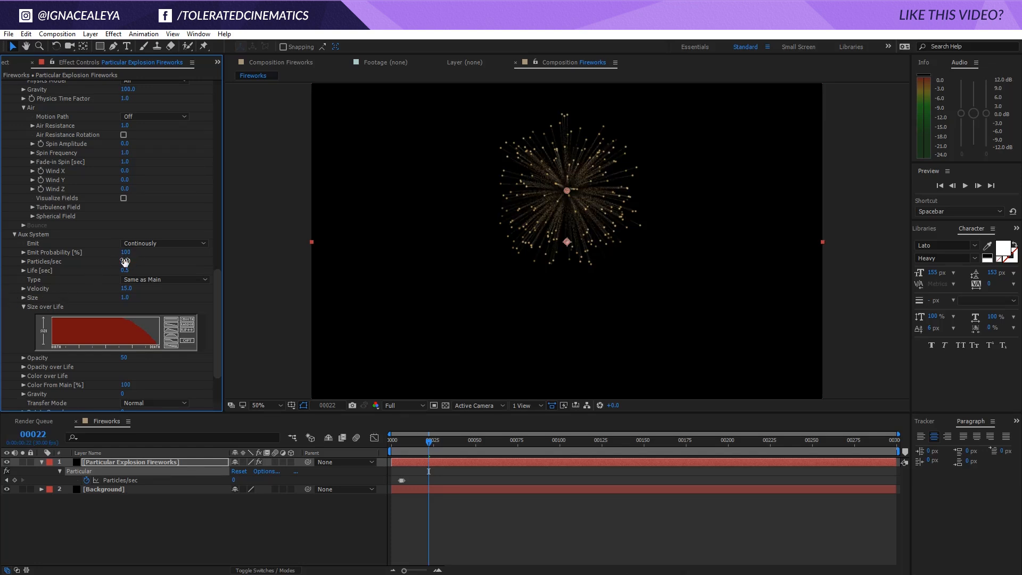
# Try an Aux System Velocity of 30 and set it back to 15
pyautogui.click(126, 288)
pyautogui.write('300')
pyautogui.press('Return')
pyautogui.click(128, 288)
pyautogui.write('15')
pyautogui.press('Return')
# Play back the explosion, check frame 27, and set the Aux System's Opacity to 100
pyautogui.press('space')
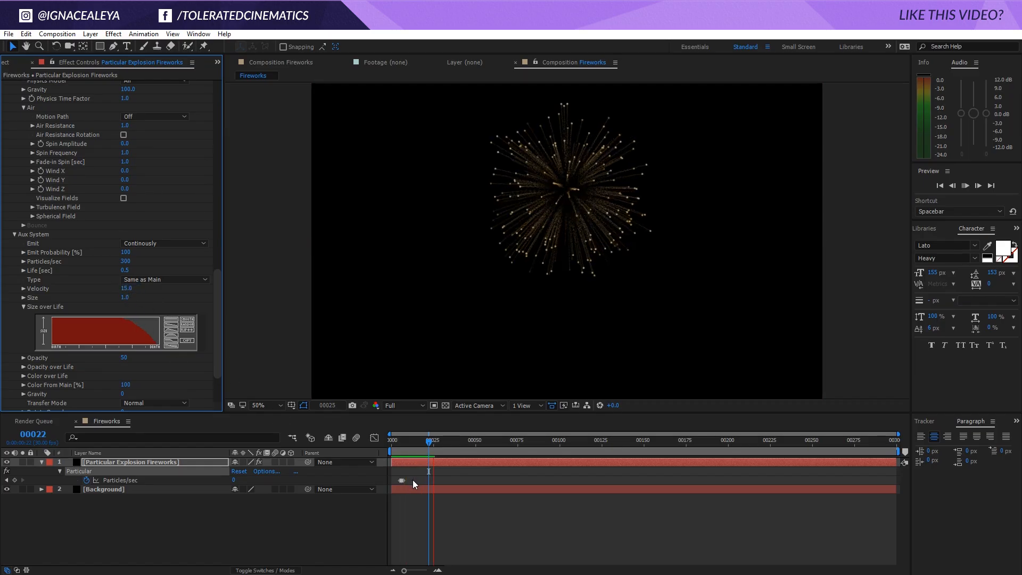
pyautogui.moveTo(419, 444)
pyautogui.mouseDown()
pyautogui.moveTo(407, 438)
pyautogui.moveTo(435, 445)
pyautogui.mouseUp()
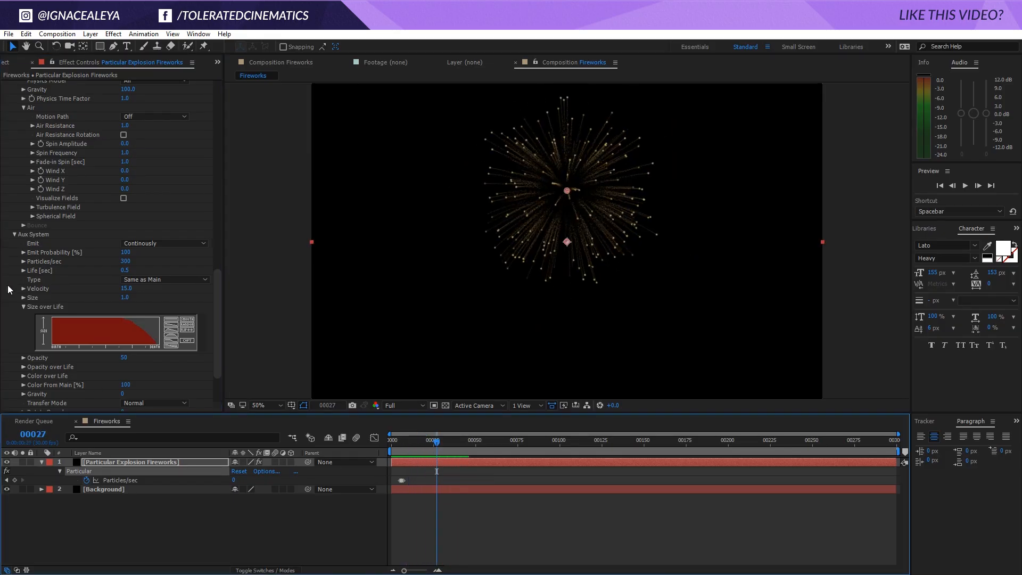
pyautogui.scroll(-3, 8, 287)
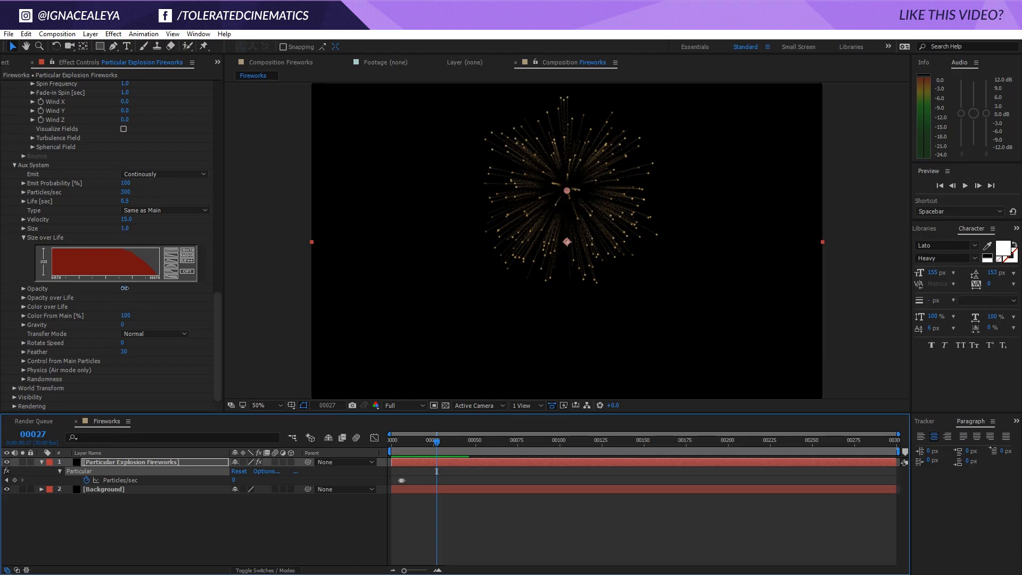
pyautogui.moveTo(119, 289); pyautogui.dragTo(191, 289)
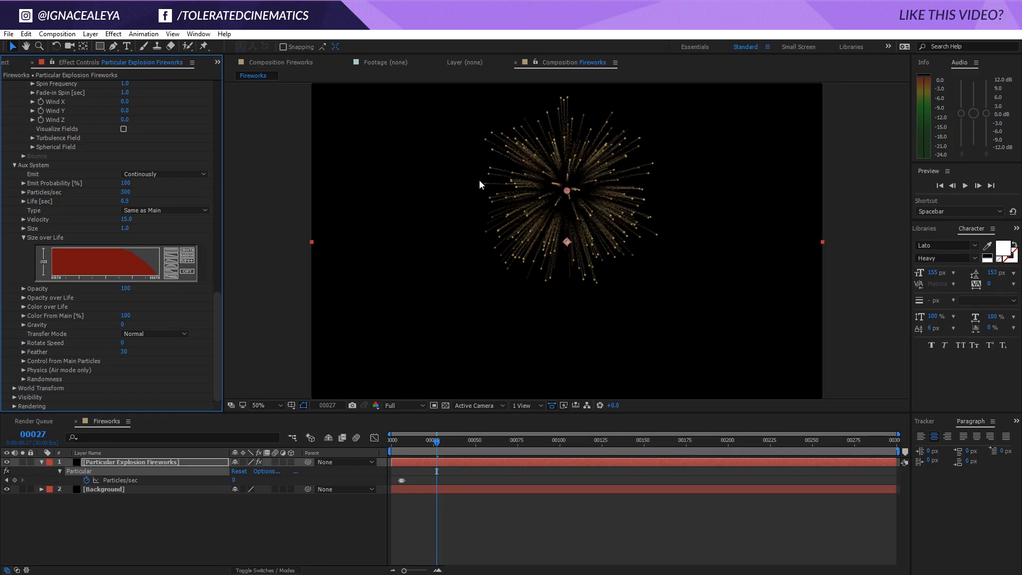
# In the Aux System's Physics settings, try Turbulence Position values of 25 and 100, and check the trails at frame 46
pyautogui.click(21, 370)
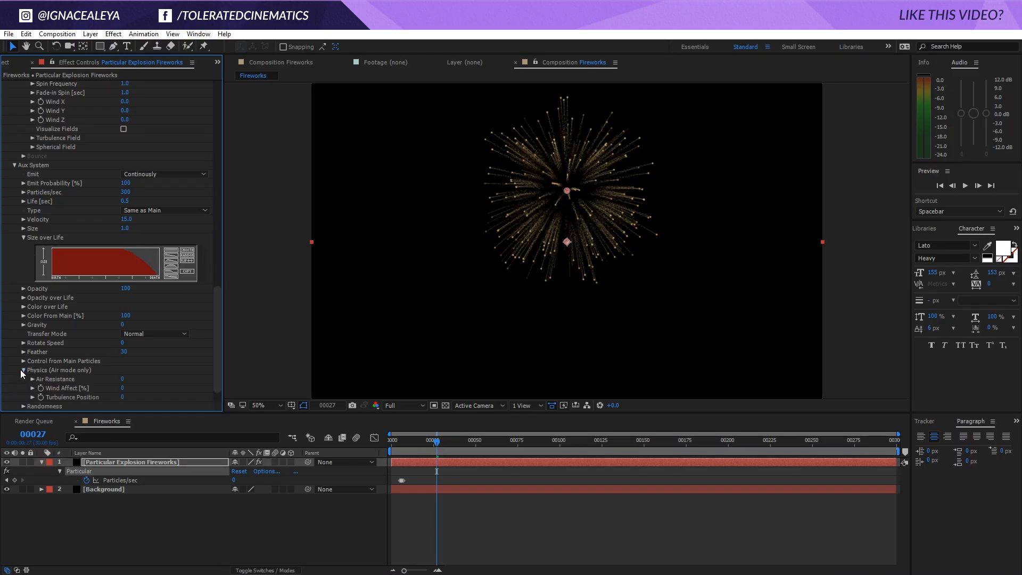
pyautogui.scroll(-1, 21, 369)
pyautogui.click(123, 373)
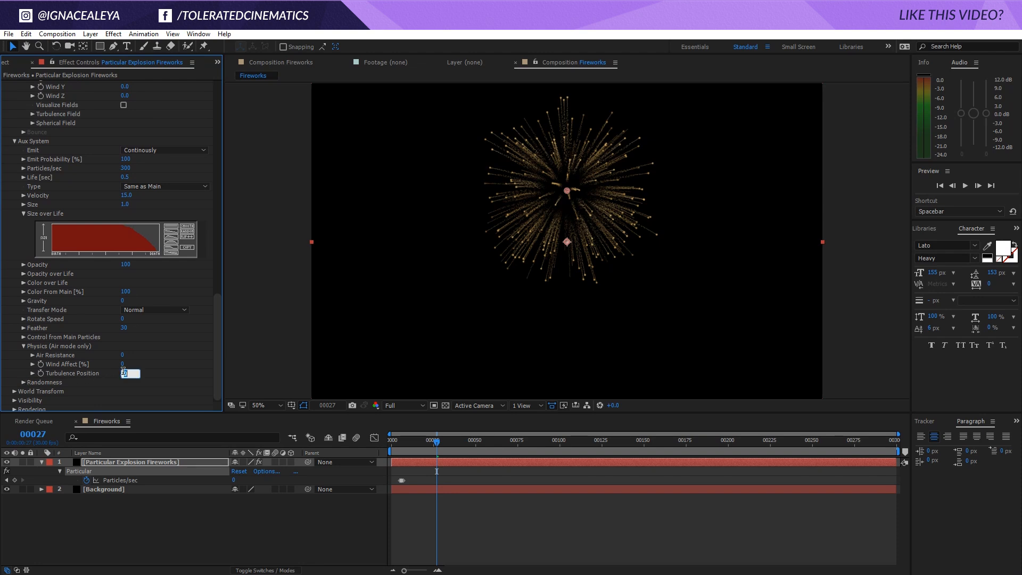
pyautogui.write('25')
pyautogui.press('Return')
pyautogui.click(123, 372)
pyautogui.write('3100')
pyautogui.press('Return')
pyautogui.moveTo(433, 447); pyautogui.dragTo(470, 445)
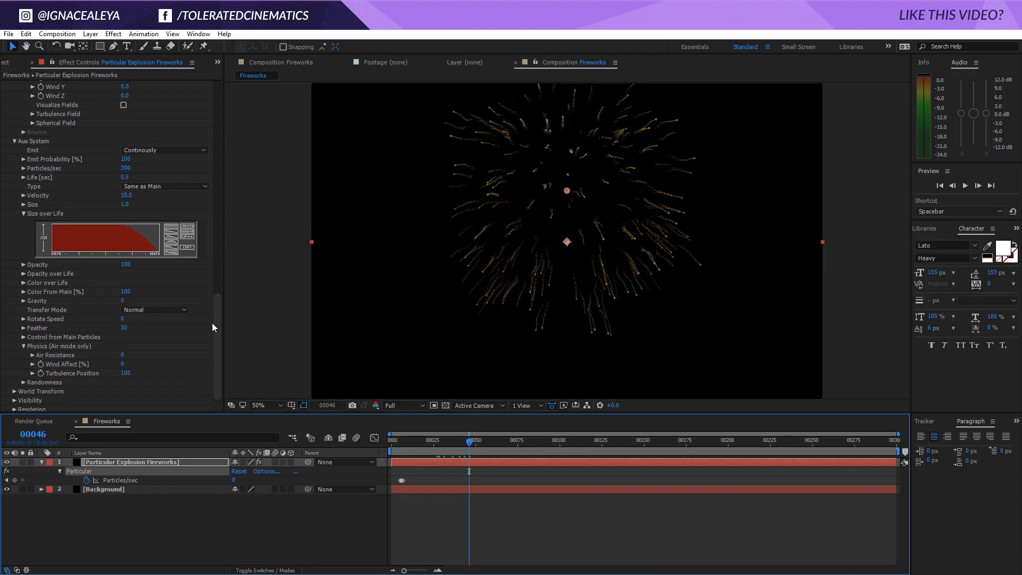
# In the main Air physics' Turbulence Field, try a Scale of 30 and raise it to 50
pyautogui.moveTo(216, 322)
pyautogui.mouseDown()
pyautogui.moveTo(220, 273)
pyautogui.moveTo(221, 313)
pyautogui.mouseUp()
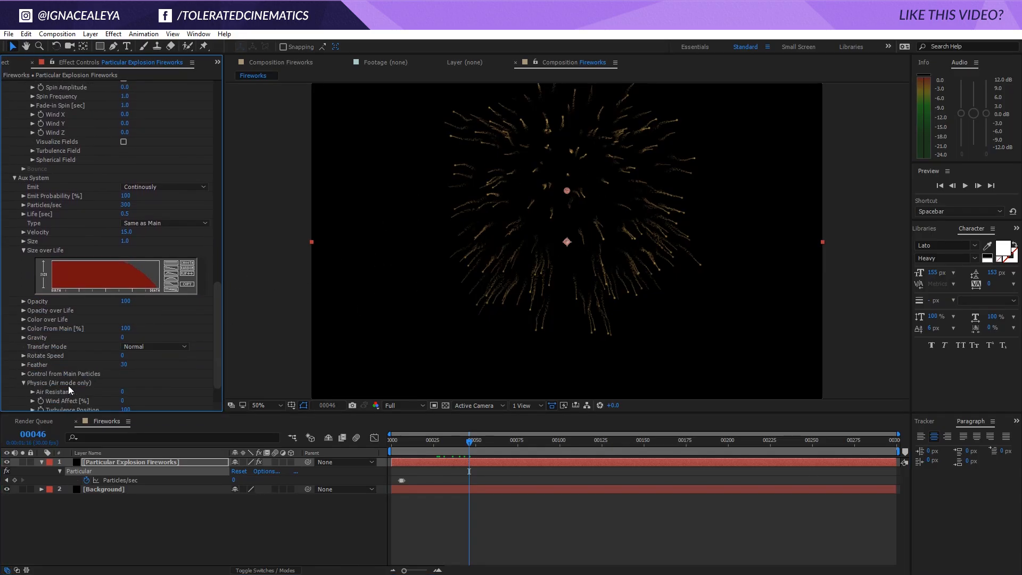
pyautogui.moveTo(218, 368); pyautogui.dragTo(261, 226)
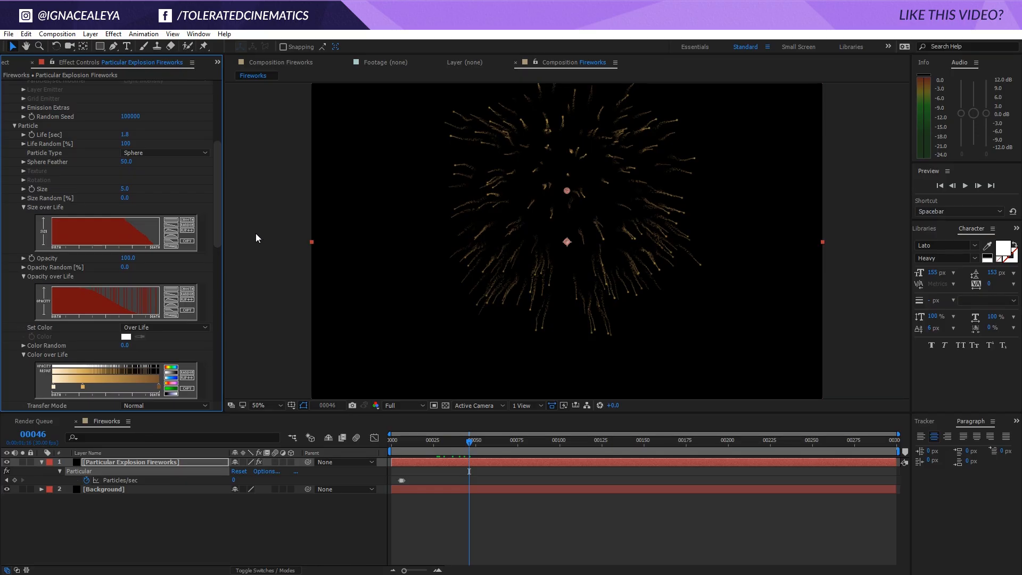
pyautogui.moveTo(217, 228); pyautogui.dragTo(217, 222)
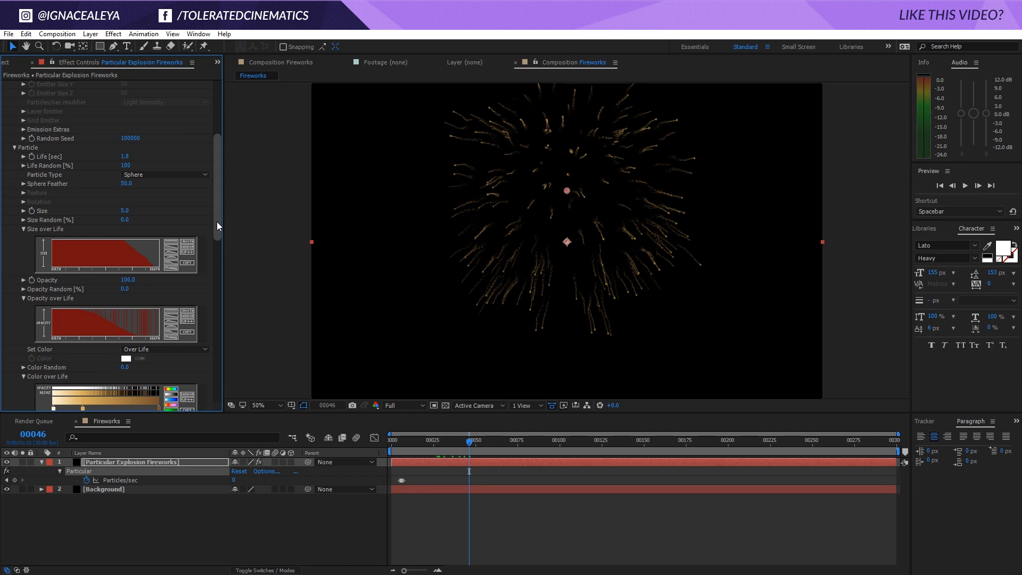
pyautogui.moveTo(215, 221); pyautogui.dragTo(211, 296)
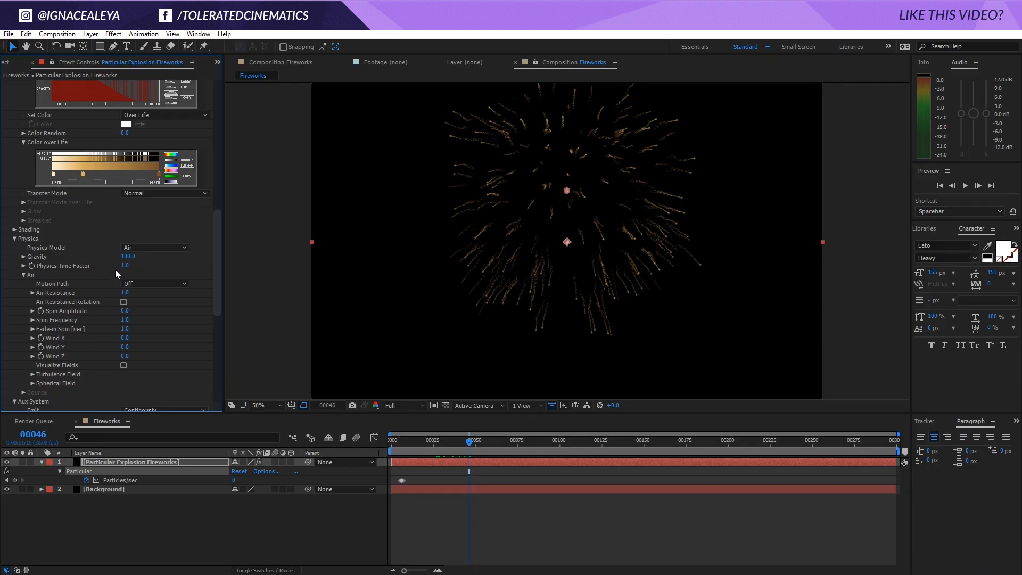
pyautogui.scroll(-1, 30, 322)
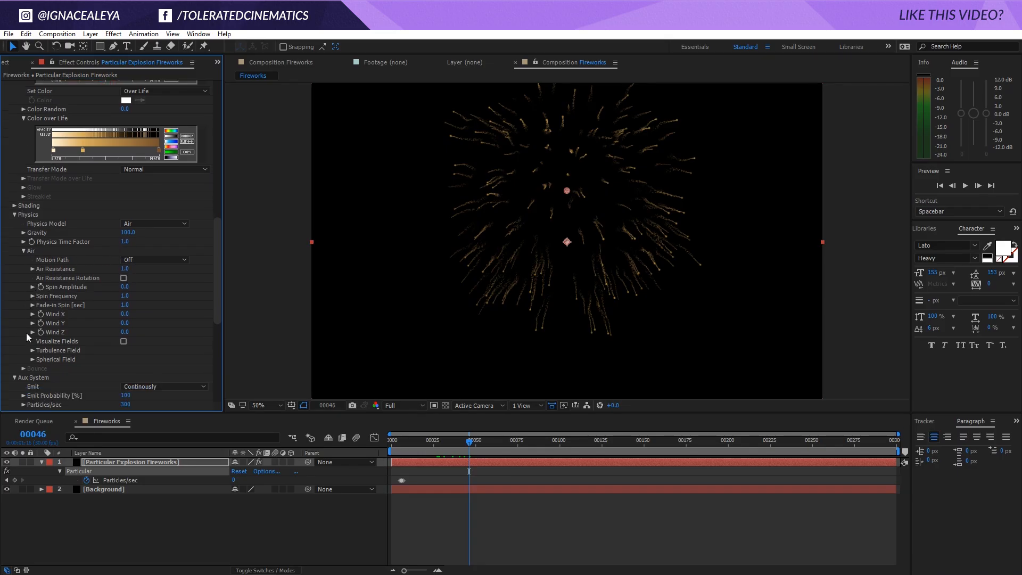
pyautogui.click(33, 351)
pyautogui.scroll(-4, 29, 341)
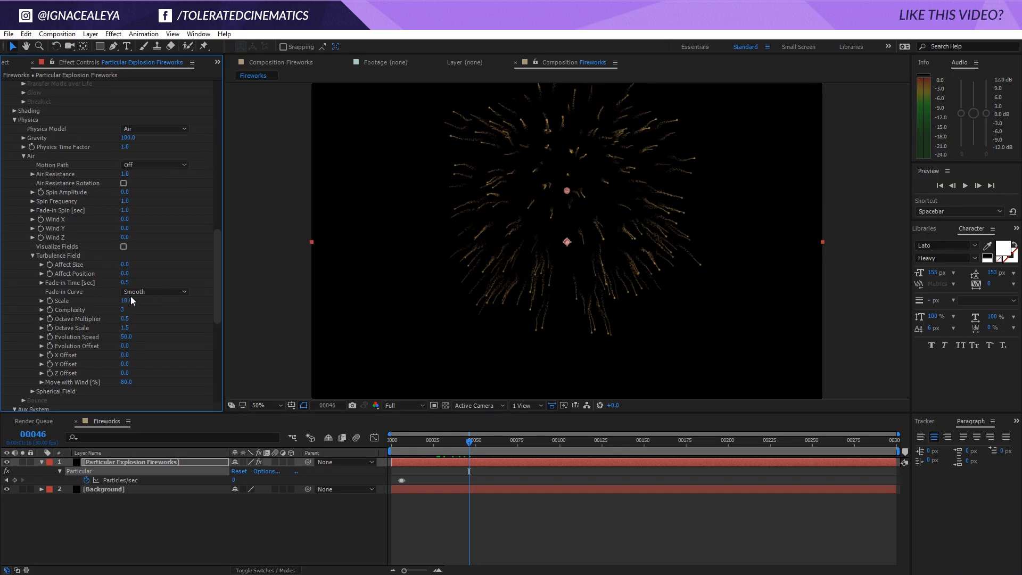
pyautogui.click(129, 296)
pyautogui.write('30')
pyautogui.press('Return')
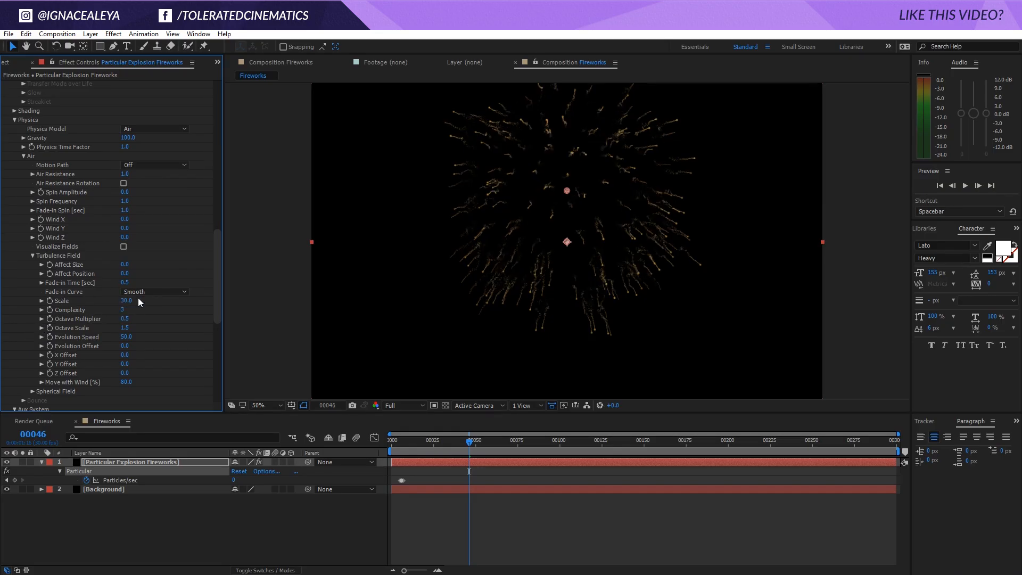
pyautogui.click(138, 299)
pyautogui.write('50')
pyautogui.press('Return')
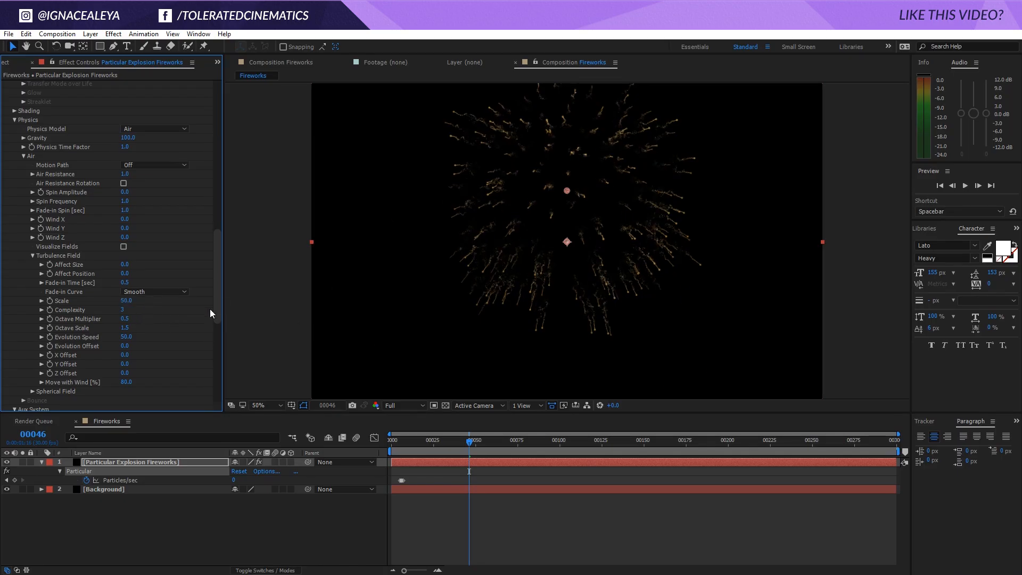
# Set the Turbulence Field's Evolution Speed to 10
pyautogui.click(134, 335)
pyautogui.write('10')
pyautogui.press('Return')
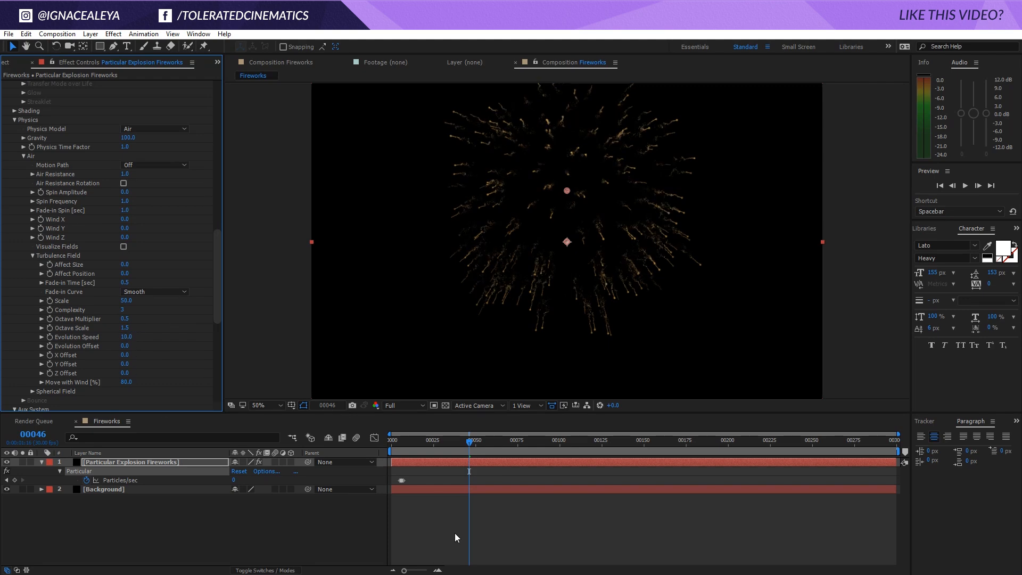
# Set the Aux System's Turbulence Position to 50, play back the explosion, and inspect the trails up close at frame 40
pyautogui.moveTo(216, 286); pyautogui.dragTo(210, 350)
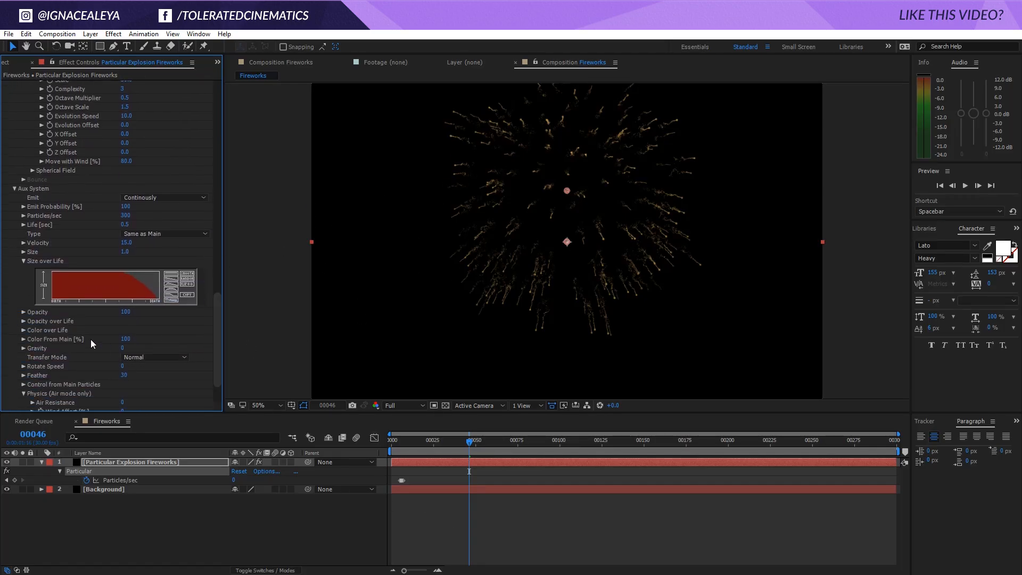
pyautogui.scroll(-3, 90, 339)
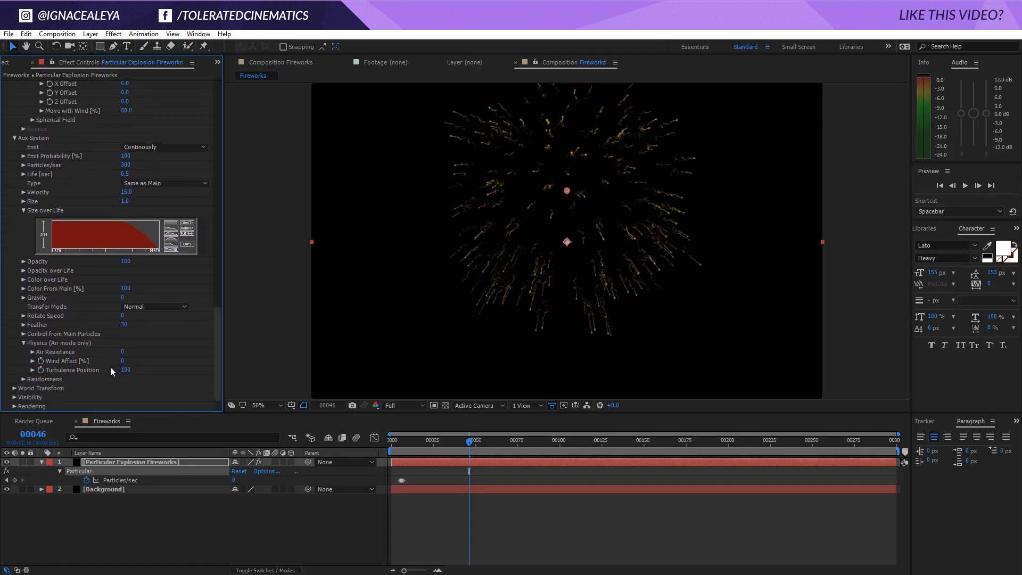
pyautogui.click(125, 370)
pyautogui.write('50')
pyautogui.press('Return')
pyautogui.press('space')
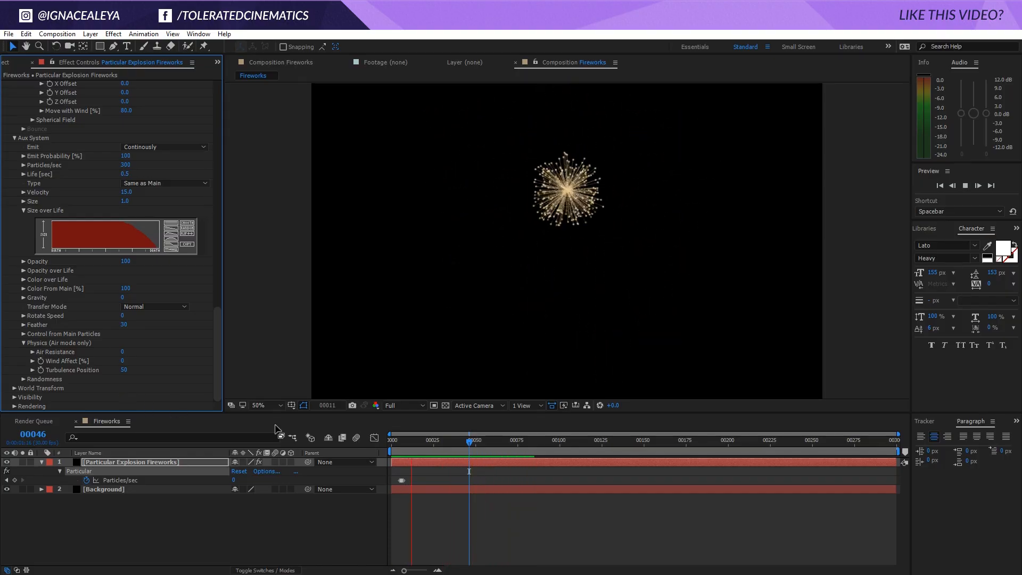
pyautogui.scroll(-2, 419, 341)
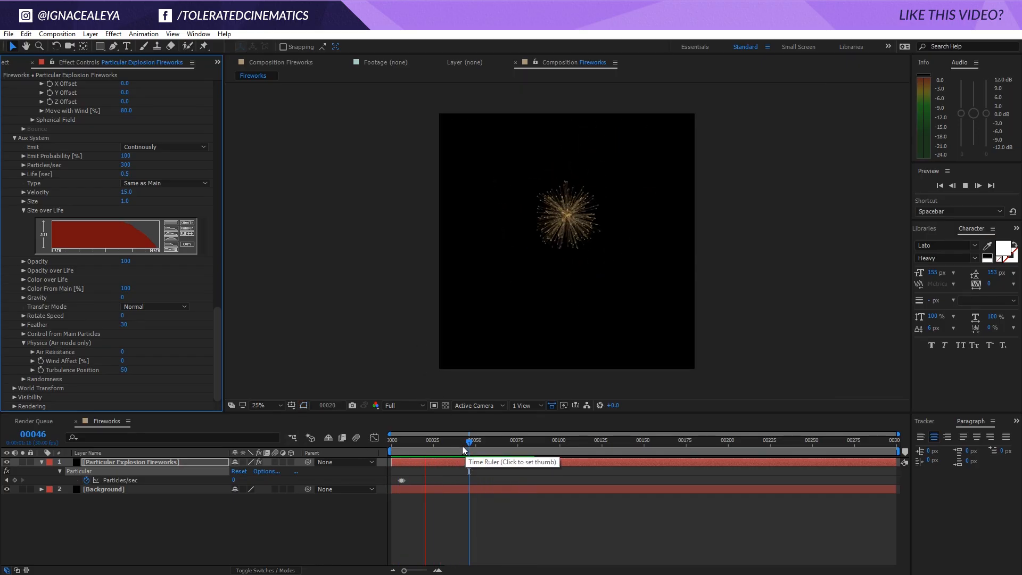
pyautogui.moveTo(462, 446)
pyautogui.mouseDown()
pyautogui.moveTo(444, 445)
pyautogui.moveTo(459, 445)
pyautogui.mouseUp()
pyautogui.scroll(2, 529, 305)
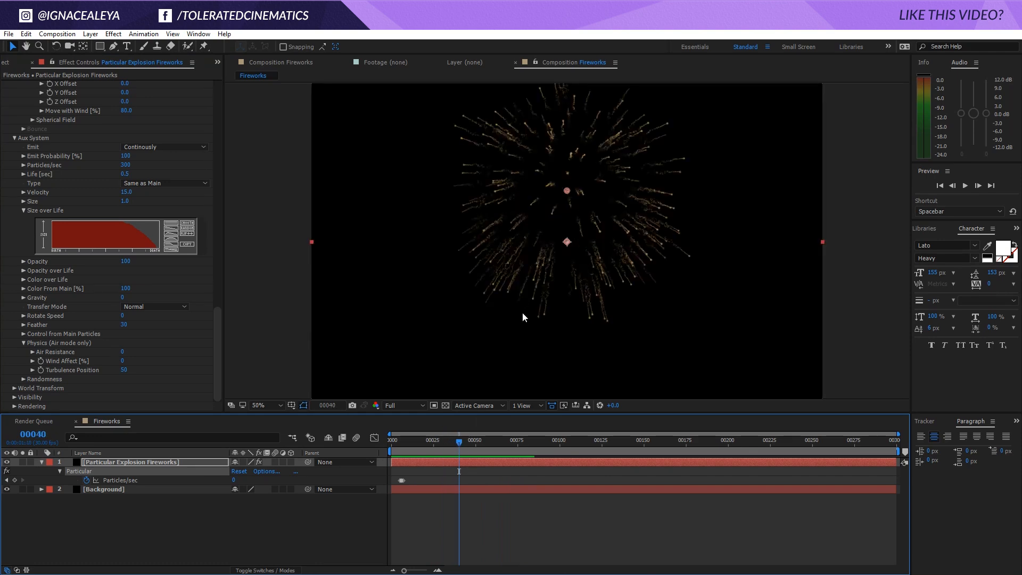
pyautogui.scroll(2, 522, 312)
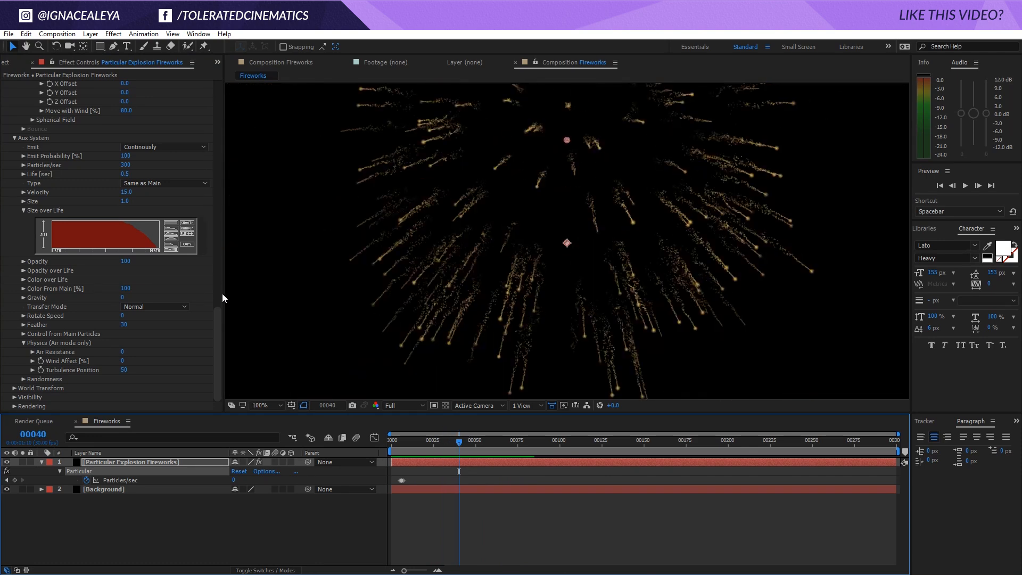
# Set the Aux System's Velocity to 30
pyautogui.scroll(5, 222, 292)
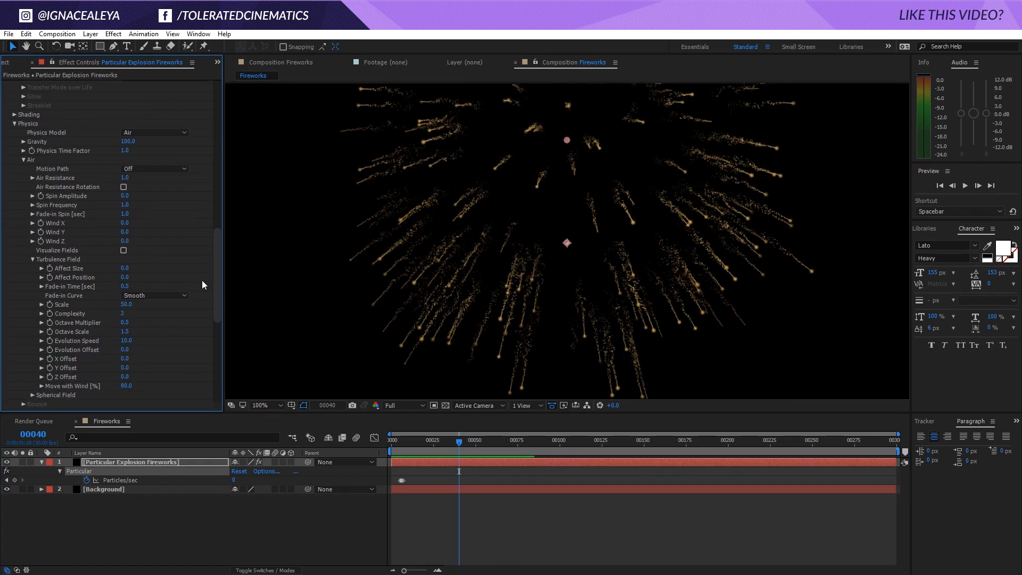
pyautogui.scroll(-5, 44, 263)
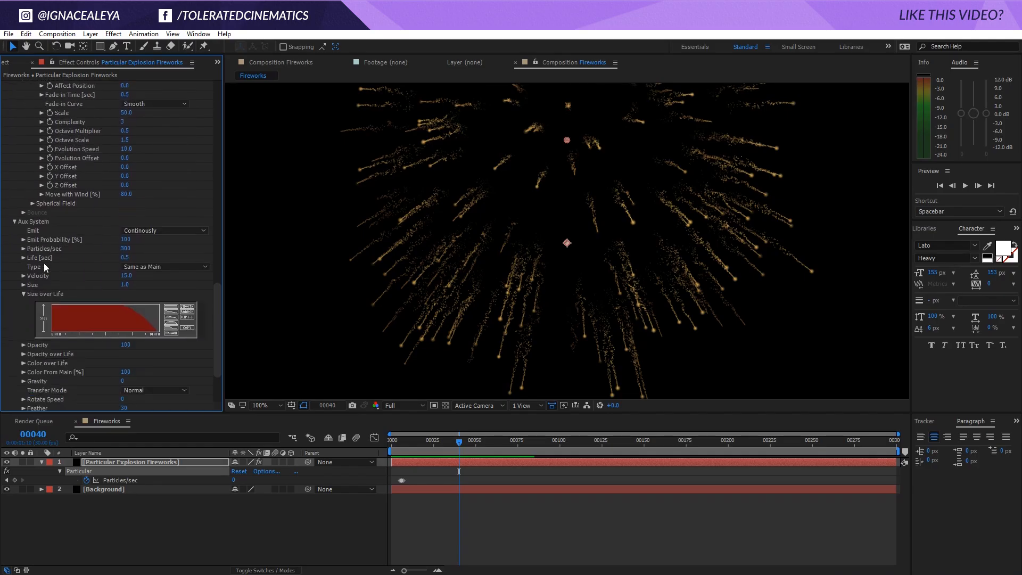
pyautogui.click(127, 228)
pyautogui.write('30')
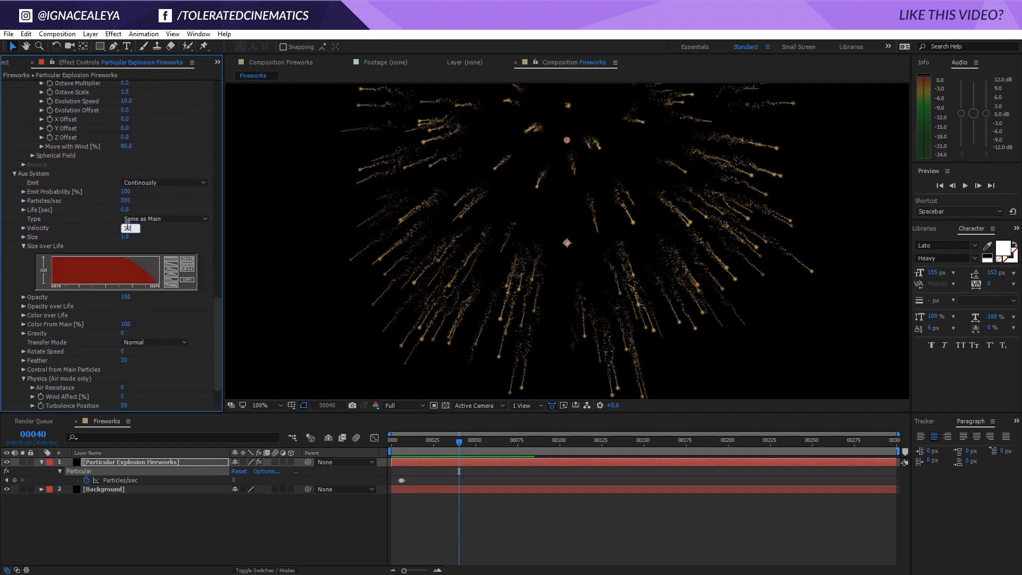
pyautogui.press('Return')
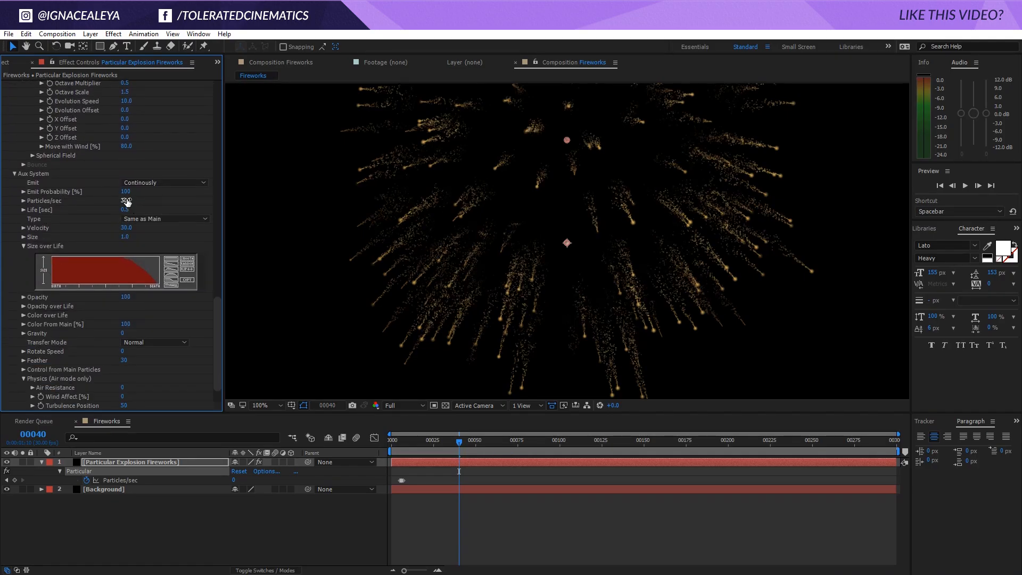
# Set the Aux System's Particles/sec to 1000 and play back the explosion, stopping at frame 31
pyautogui.click(125, 237)
pyautogui.click(126, 200)
pyautogui.write('1000')
pyautogui.press('Return')
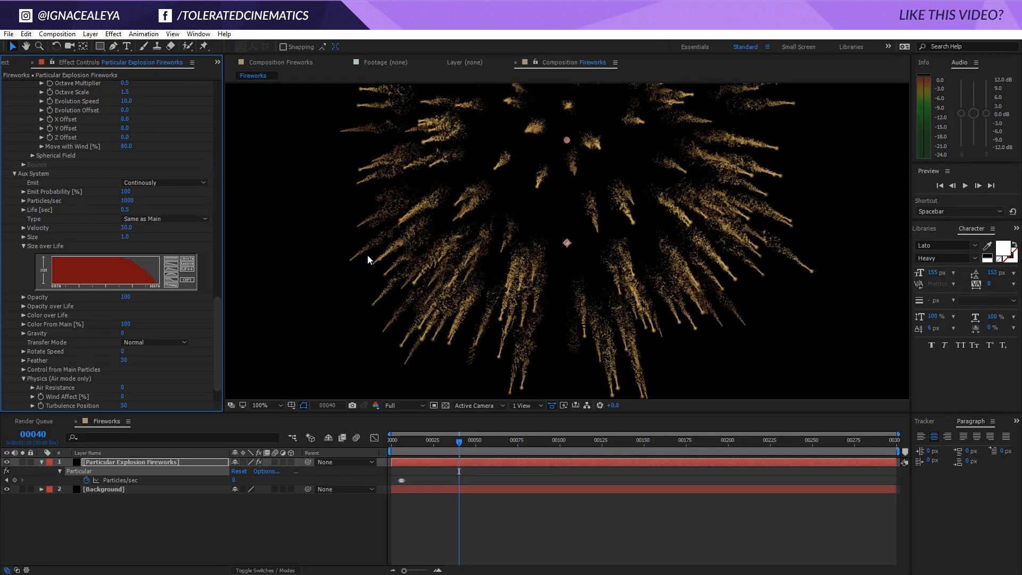
pyautogui.press(',')
pyautogui.click(462, 515)
pyautogui.press('space')
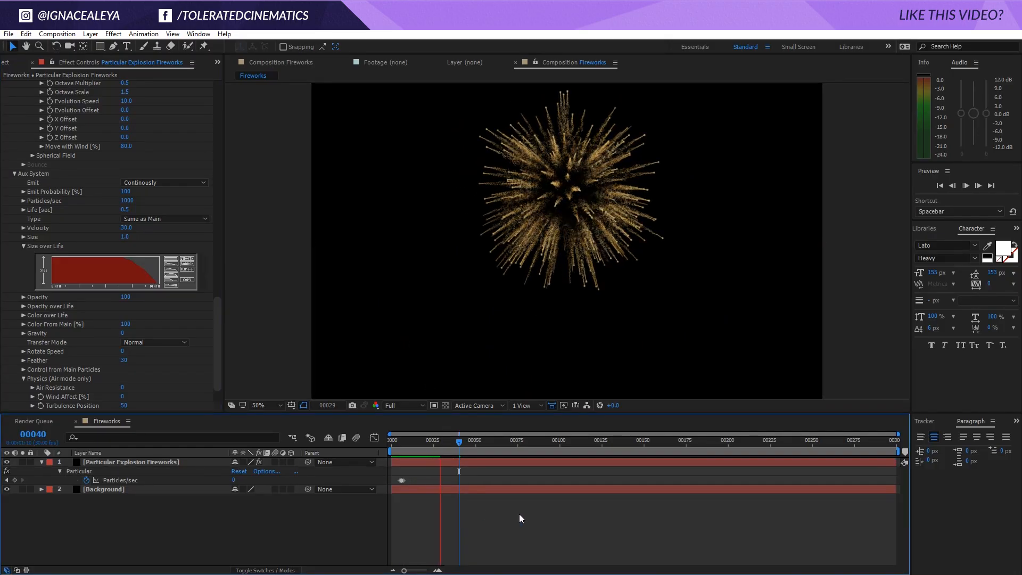
pyautogui.click(444, 445)
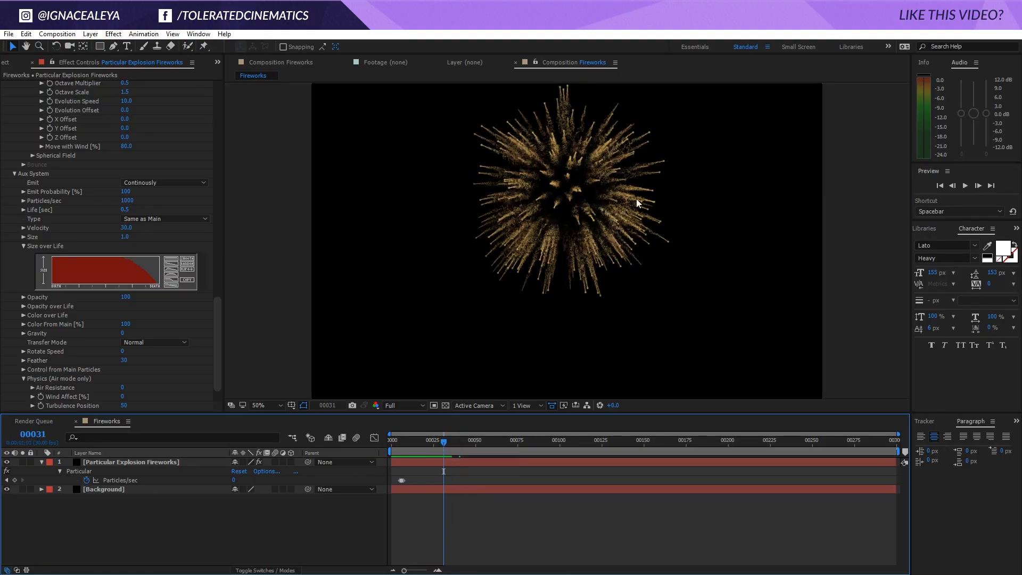
# Set the emitter's Particles/sec keyframe at frame 6 to 2000 and check the explosion at frame 34
pyautogui.click(6, 481)
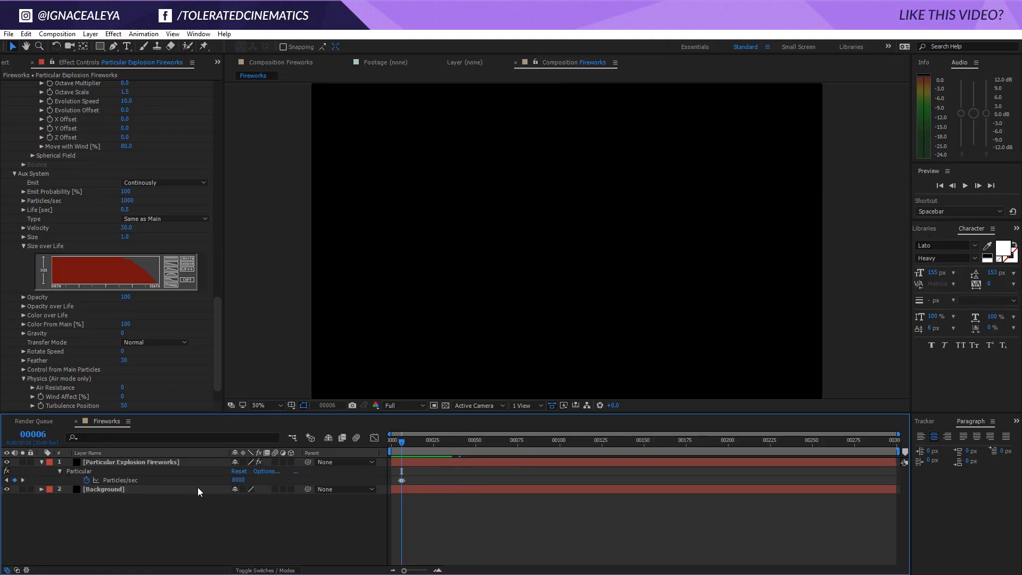
pyautogui.click(237, 481)
pyautogui.write('200')
pyautogui.press('Return')
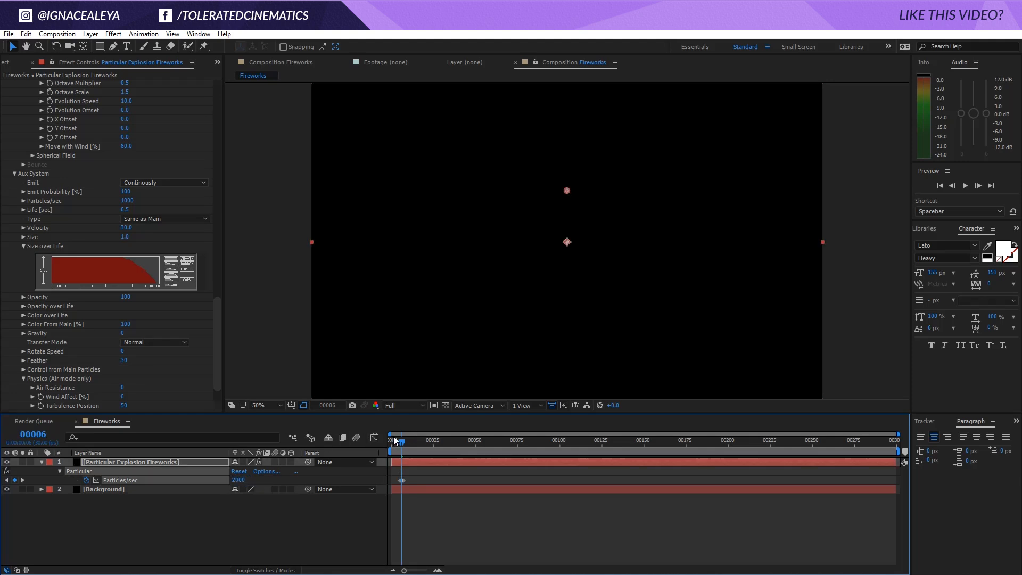
pyautogui.click(433, 440)
pyautogui.moveTo(449, 439)
pyautogui.mouseDown()
pyautogui.moveTo(474, 441)
pyautogui.moveTo(448, 439)
pyautogui.mouseUp()
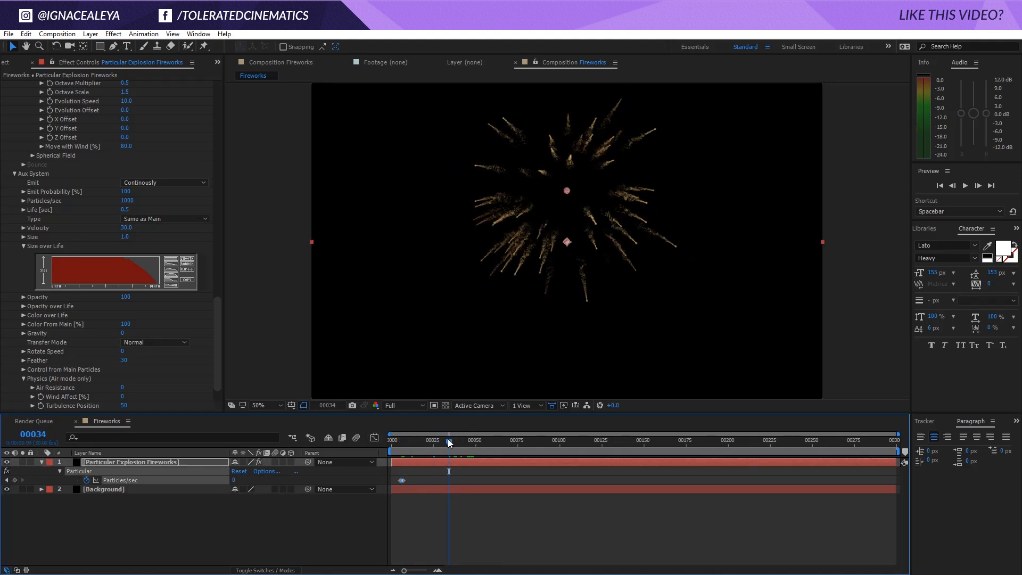
# Add an expression to the emitter's Particles/sec that multiplies it by 2, and check the explosion at frames 6 and 42
pyautogui.keyDown('alt'); pyautogui.click(86, 480); pyautogui.keyUp('alt')
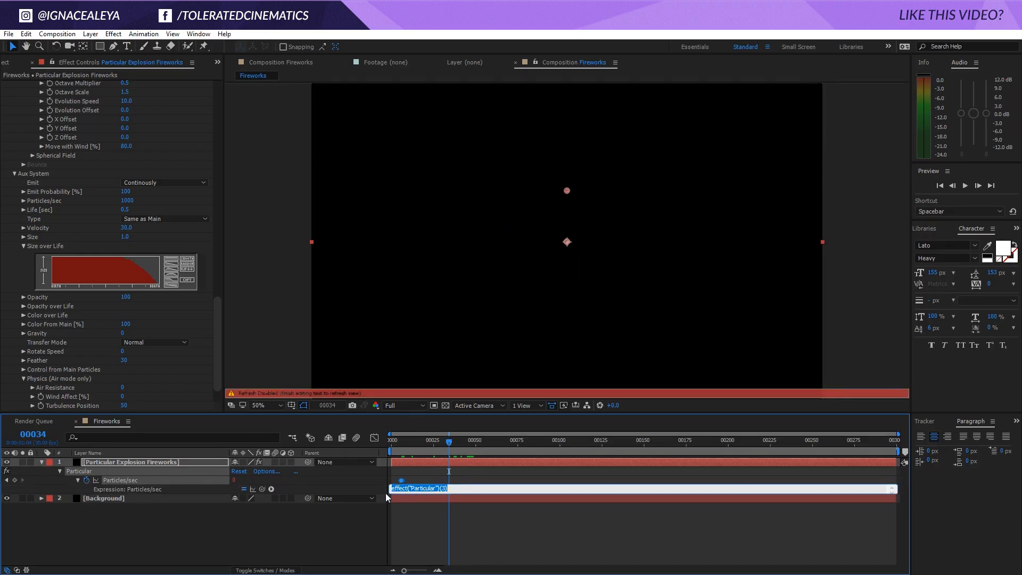
pyautogui.click(413, 489)
pyautogui.write('*2')
pyautogui.click(452, 520)
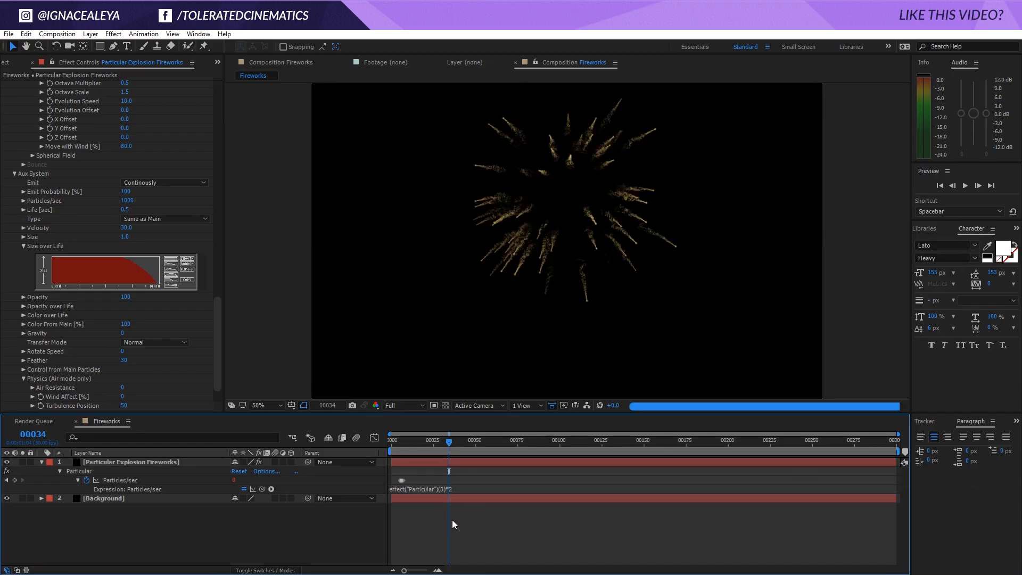
pyautogui.click(401, 441)
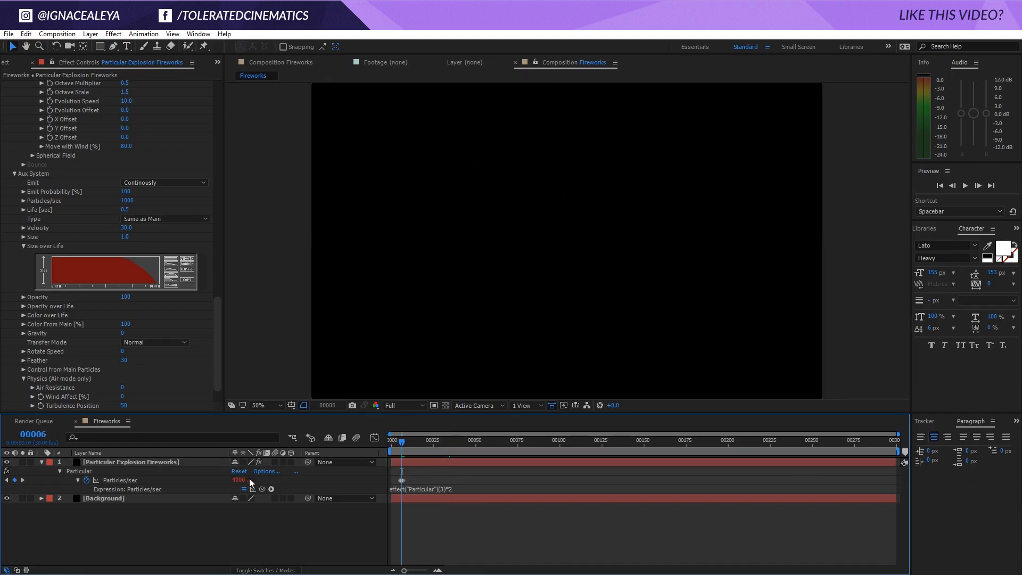
pyautogui.moveTo(402, 441); pyautogui.dragTo(462, 446)
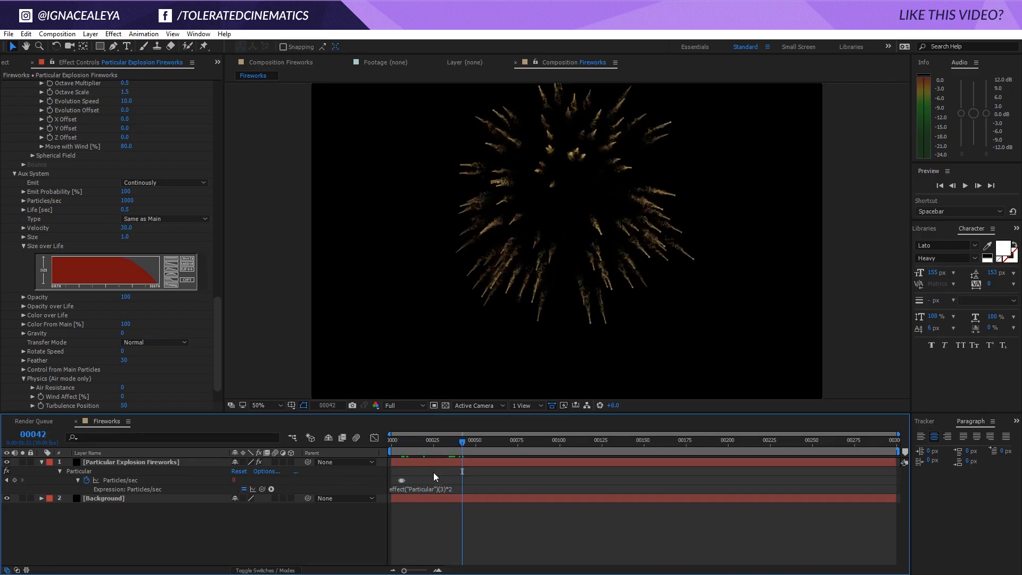
# Change the Particles/sec expression's multiplier to 4 and check the explosion at frame 71
pyautogui.click(453, 489)
pyautogui.click(465, 488)
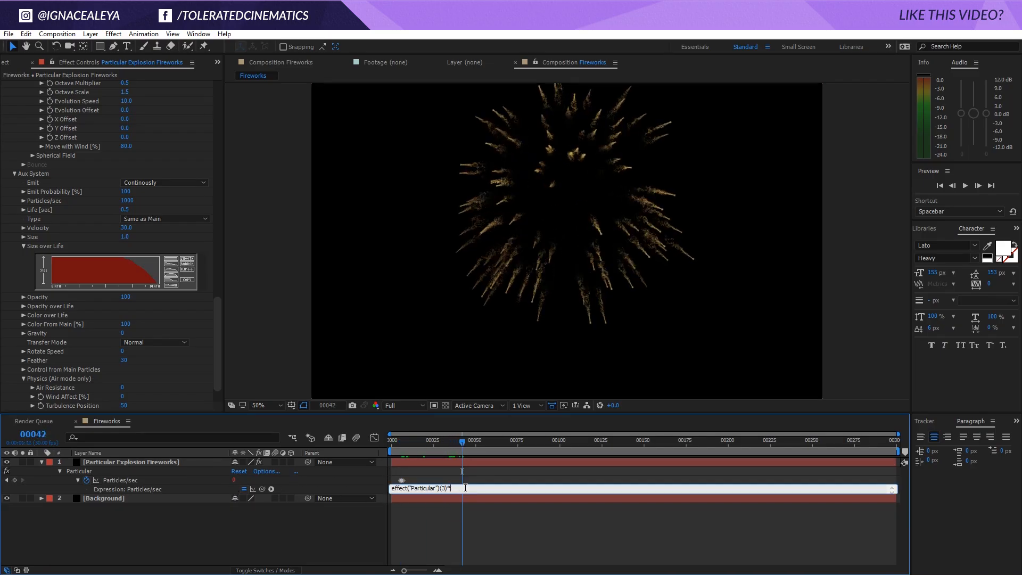
pyautogui.press('KP_Enter')
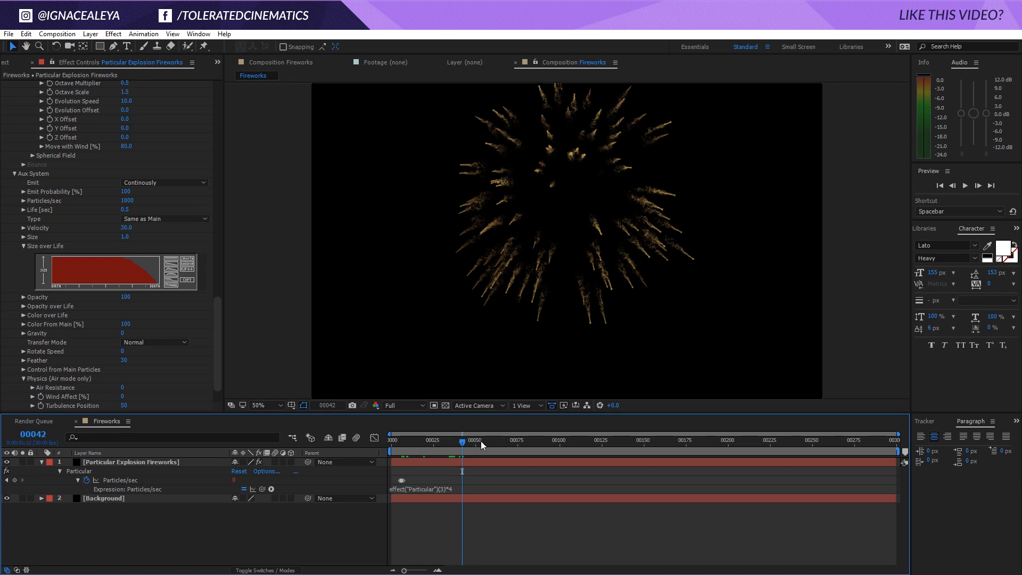
pyautogui.click(481, 441)
pyautogui.click(511, 441)
# Set the Particles/sec expression's multiplier back to 2 and view the explosion at frame 34
pyautogui.click(463, 488)
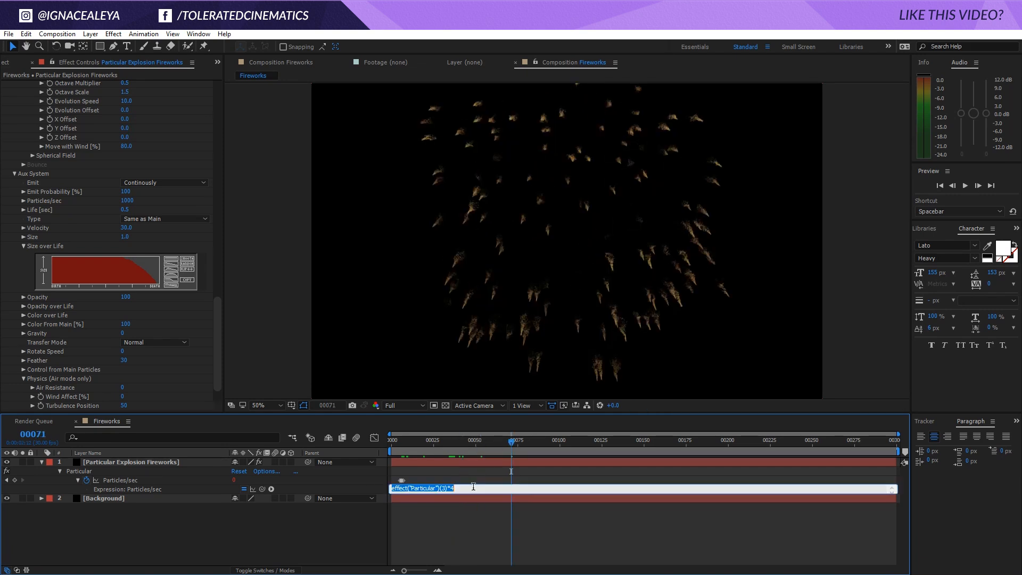
pyautogui.click(480, 488)
pyautogui.write('2')
pyautogui.press('KP_Enter')
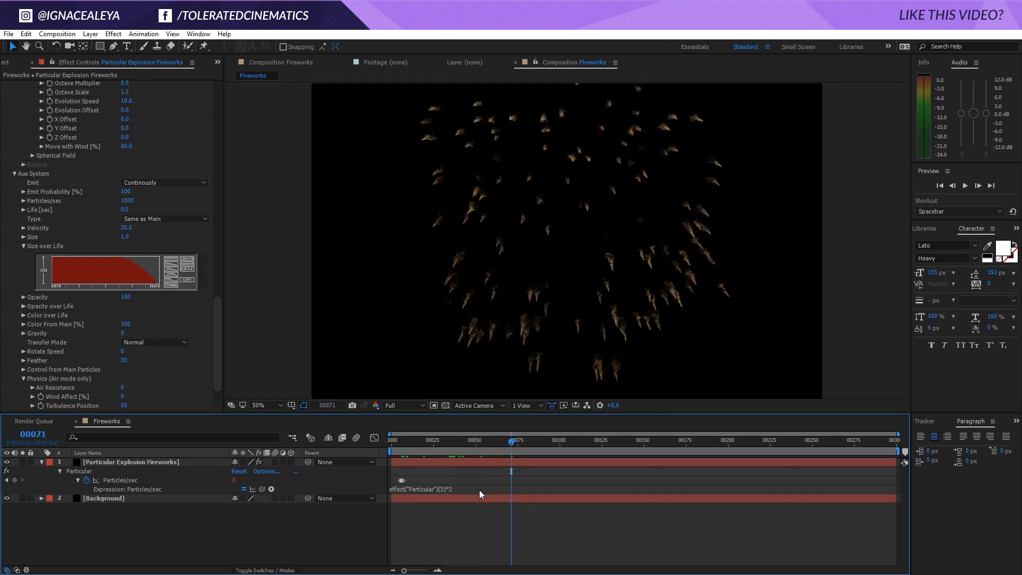
pyautogui.moveTo(448, 448)
pyautogui.mouseDown()
pyautogui.moveTo(401, 443)
pyautogui.moveTo(450, 450)
pyautogui.mouseUp()
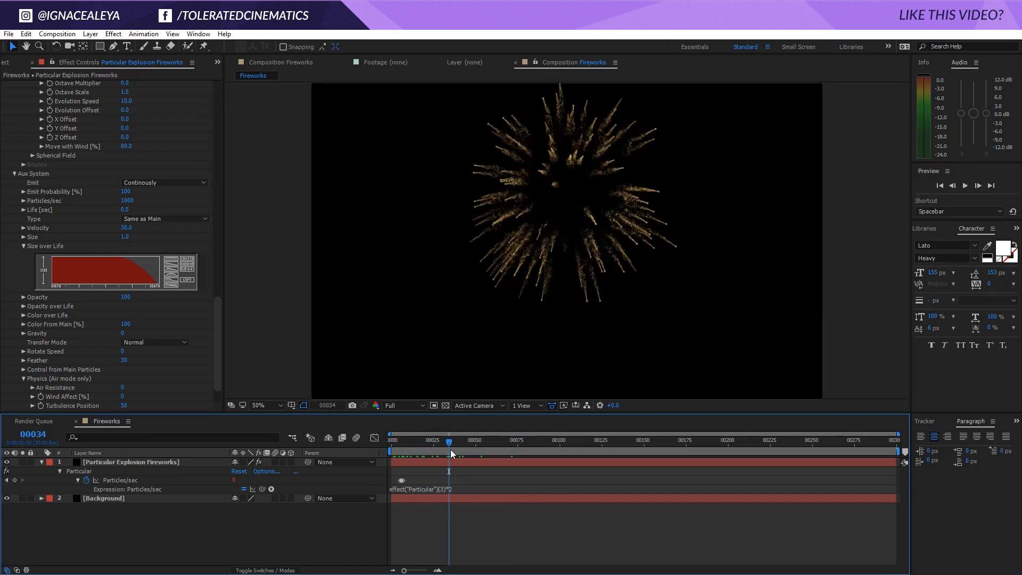
# Remove the multiplier from the Particles/sec expression and play back the explosion, stopping at frame 29
pyautogui.click(451, 488)
pyautogui.press('BackSpace')
pyautogui.press('BackSpace')
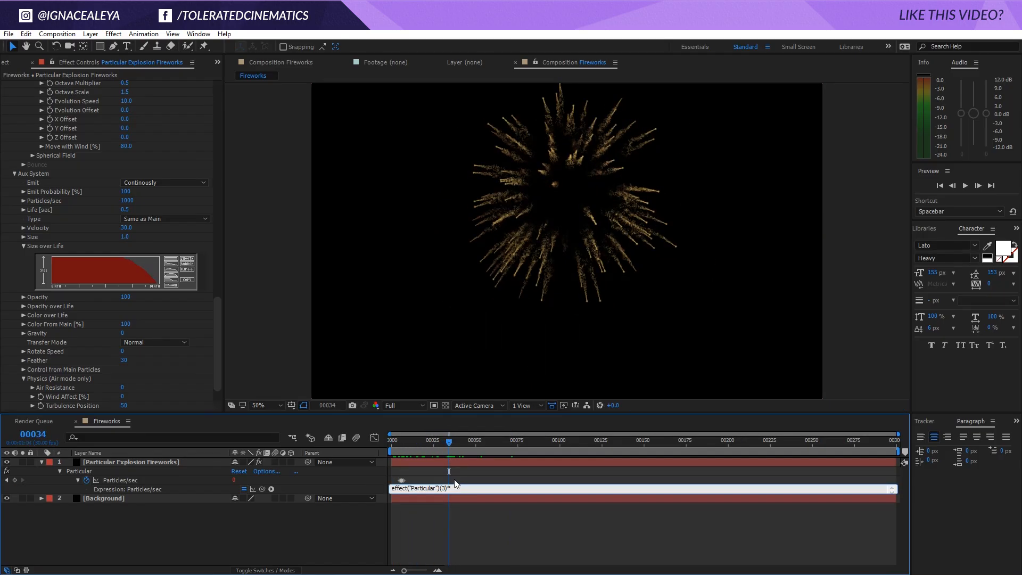
pyautogui.click(458, 509)
pyautogui.moveTo(447, 453); pyautogui.dragTo(437, 446)
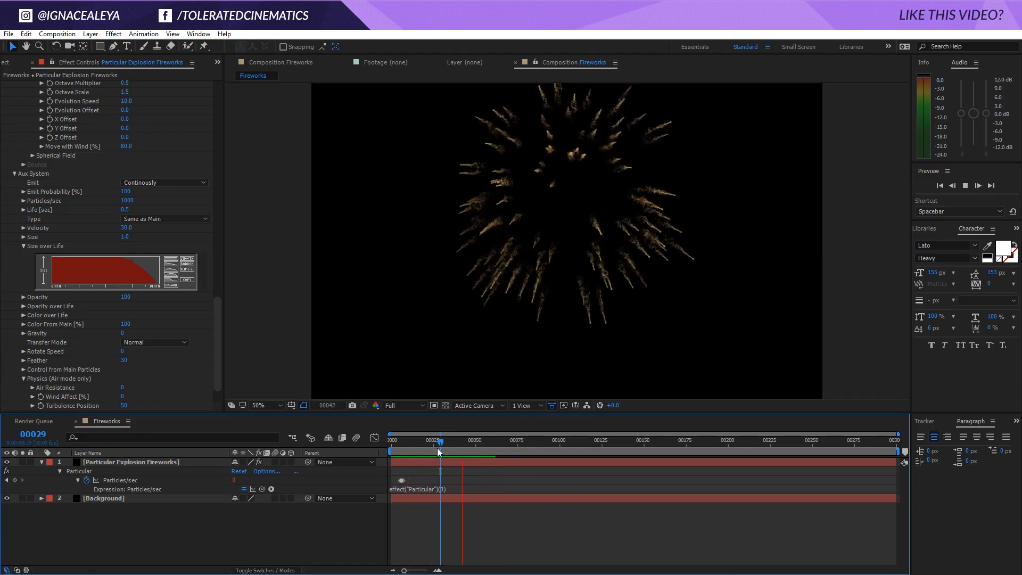
pyautogui.moveTo(438, 446)
pyautogui.mouseDown()
pyautogui.moveTo(414, 446)
pyautogui.moveTo(441, 453)
pyautogui.mouseUp()
# Delete the Particles/sec expression entirely
pyautogui.click(442, 489)
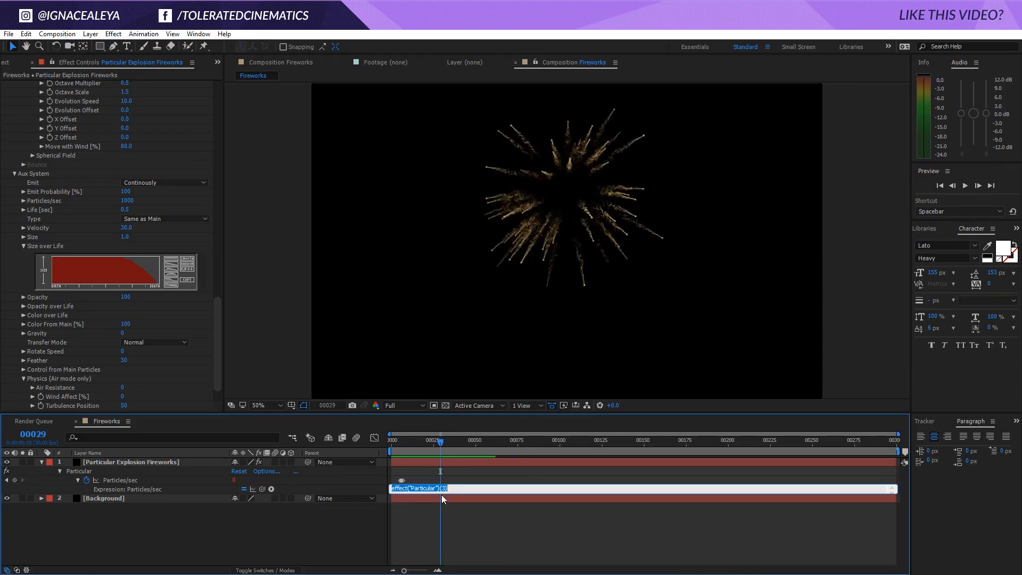
pyautogui.press('BackSpace')
pyautogui.click(443, 514)
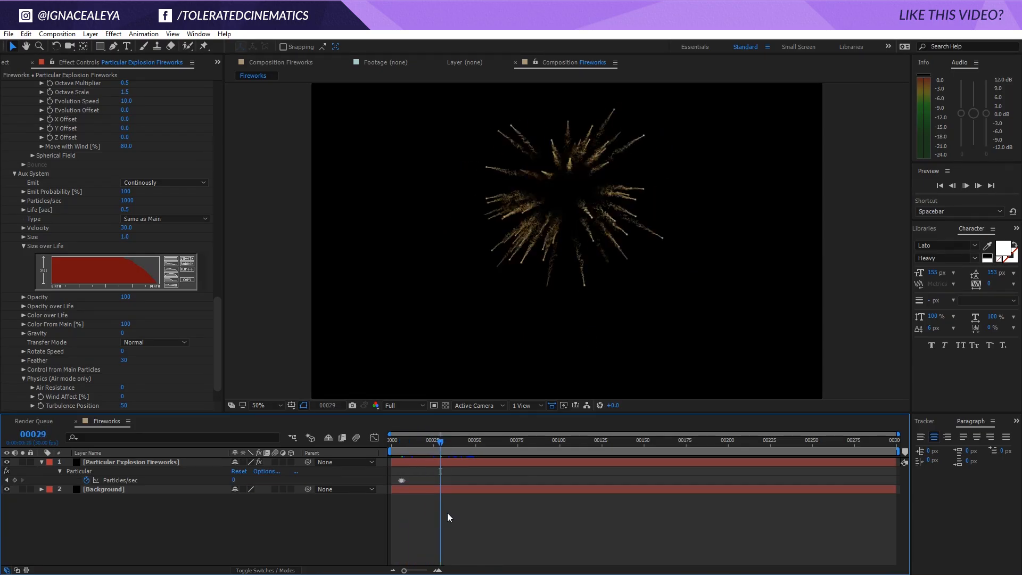
# Play back the explosion and inspect its particle trails at frame 35
pyautogui.press('space')
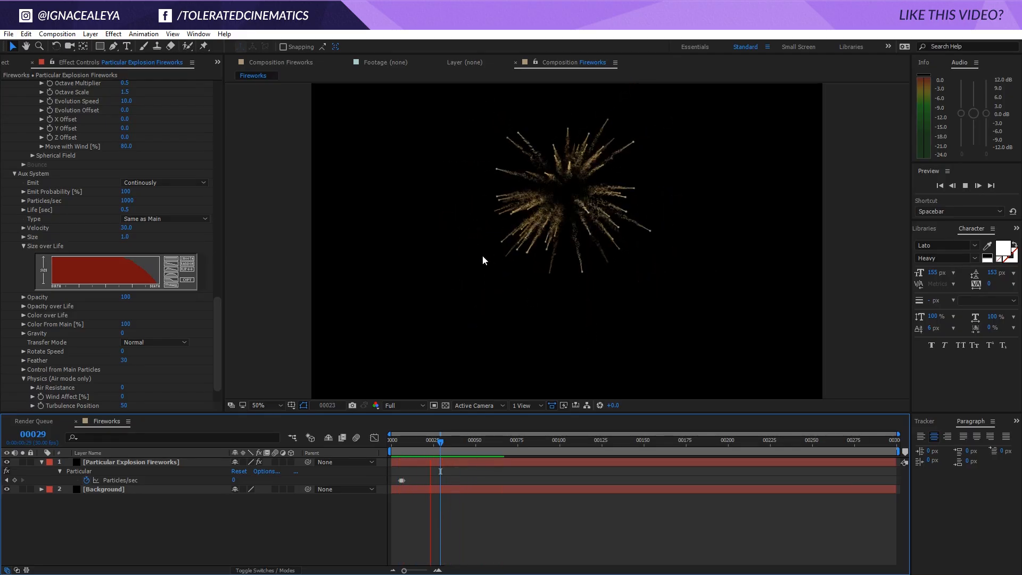
pyautogui.scroll(-1, 483, 255)
pyautogui.click(441, 441)
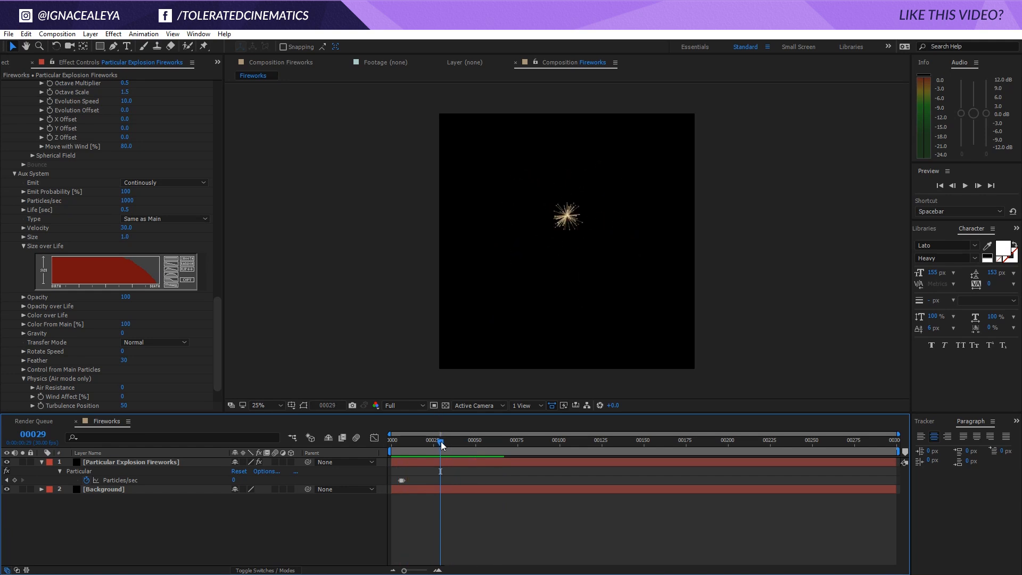
pyautogui.moveTo(441, 442)
pyautogui.mouseDown()
pyautogui.moveTo(418, 443)
pyautogui.moveTo(451, 443)
pyautogui.mouseUp()
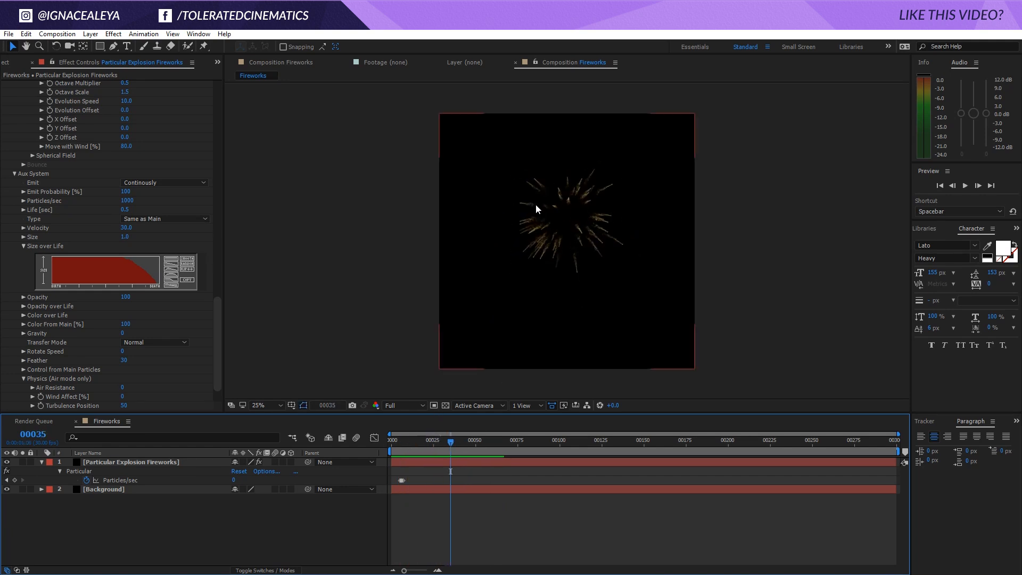
pyautogui.scroll(1, 535, 207)
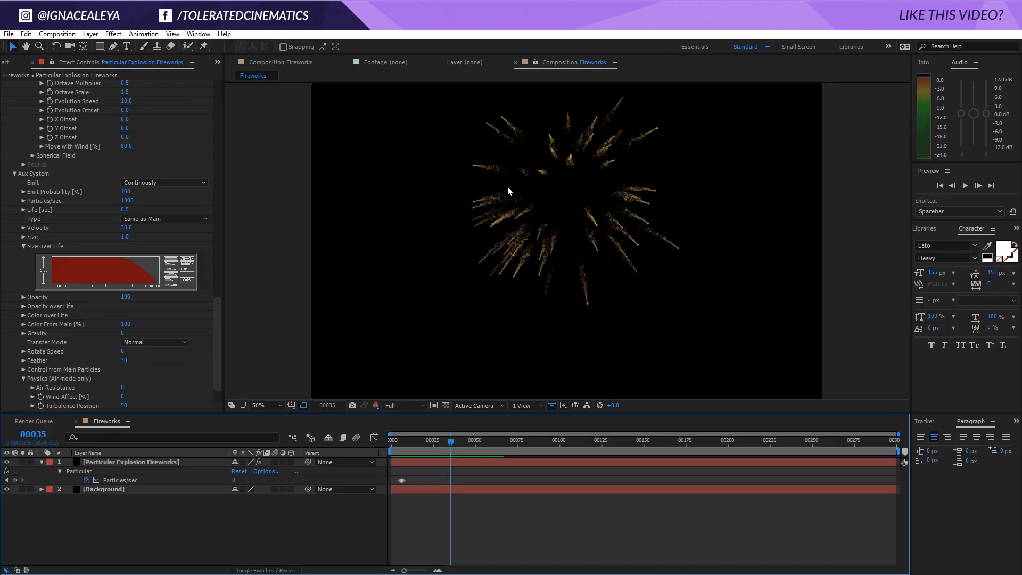
# Duplicate the Particular Explosion Fireworks layer and set the main Particle Size to 0 on the duplicate
pyautogui.click(159, 465)
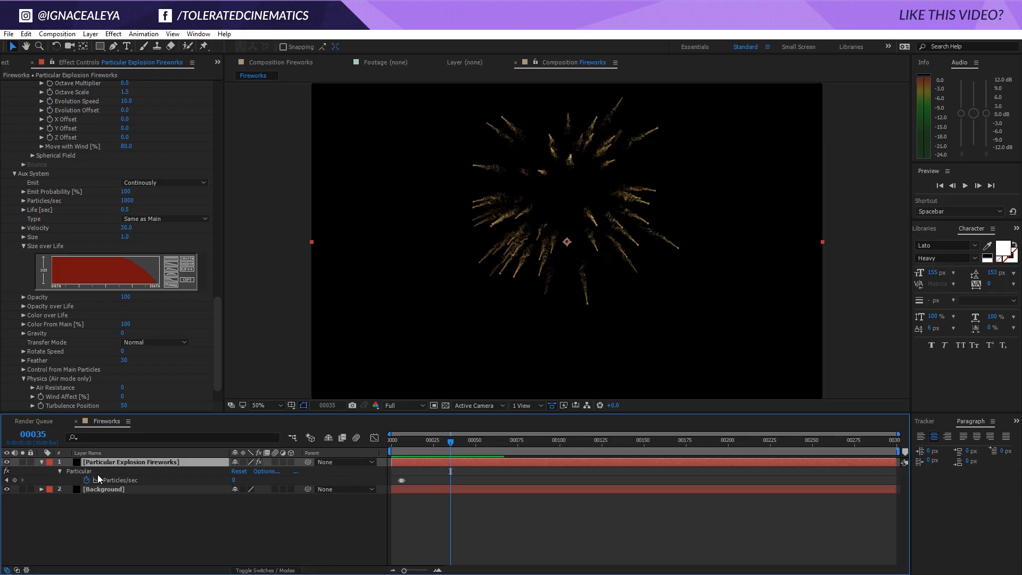
pyautogui.hotkey('ctrl', 'd')
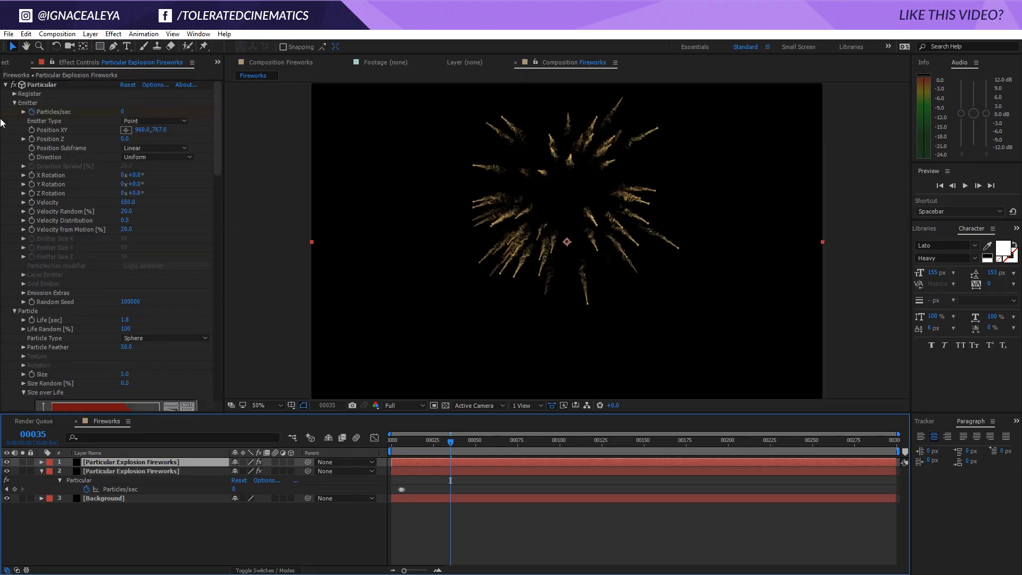
pyautogui.click(16, 107)
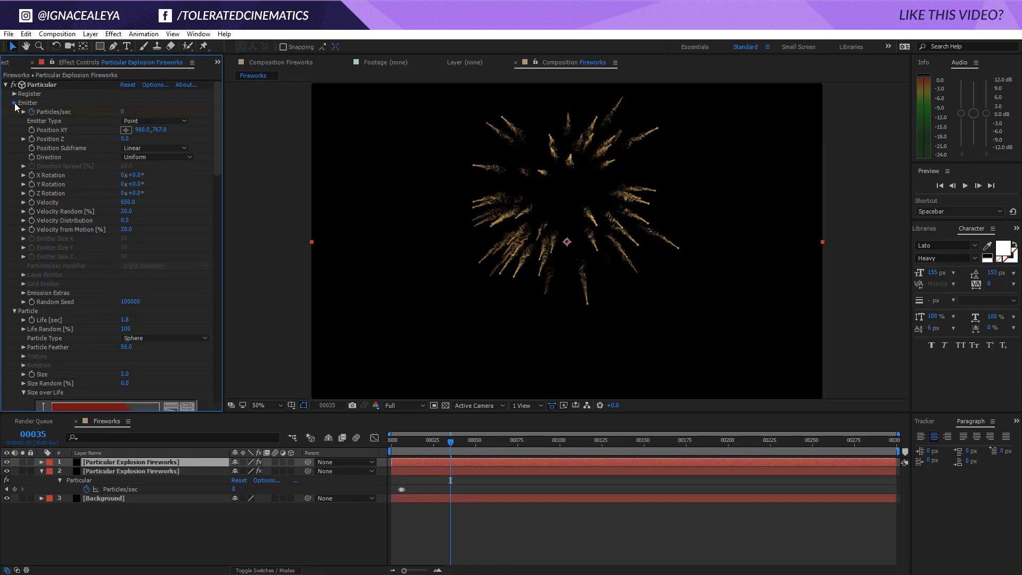
pyautogui.click(15, 103)
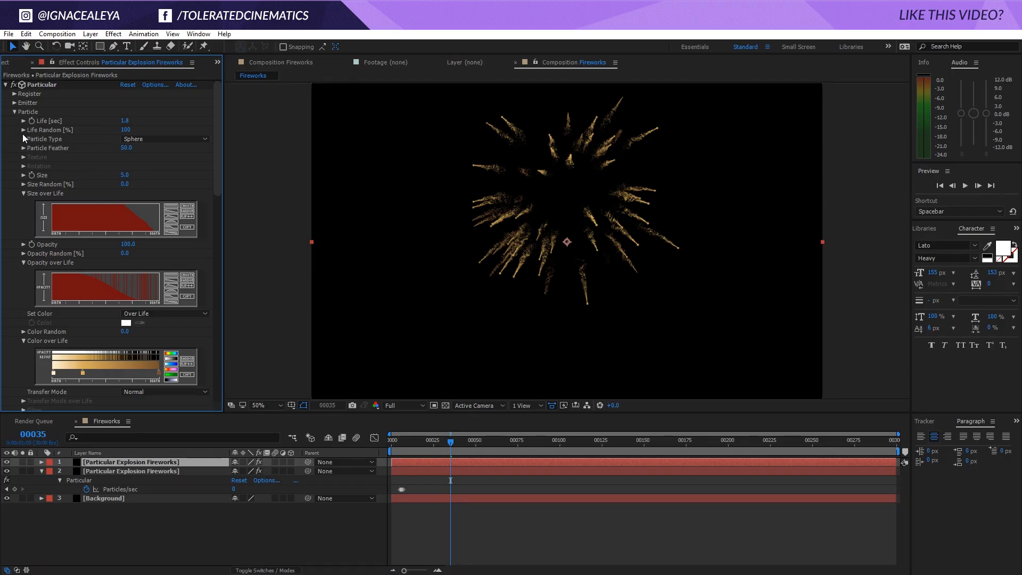
pyautogui.click(124, 174)
pyautogui.write('0')
pyautogui.press('Return')
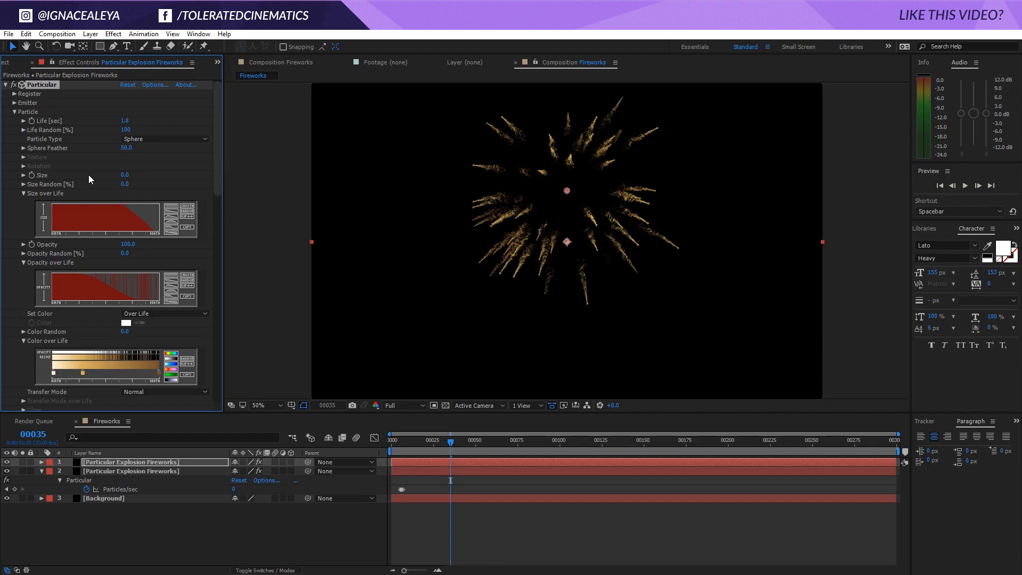
# Change the duplicate layer's Aux System particle Type to Cloudlet
pyautogui.click(15, 113)
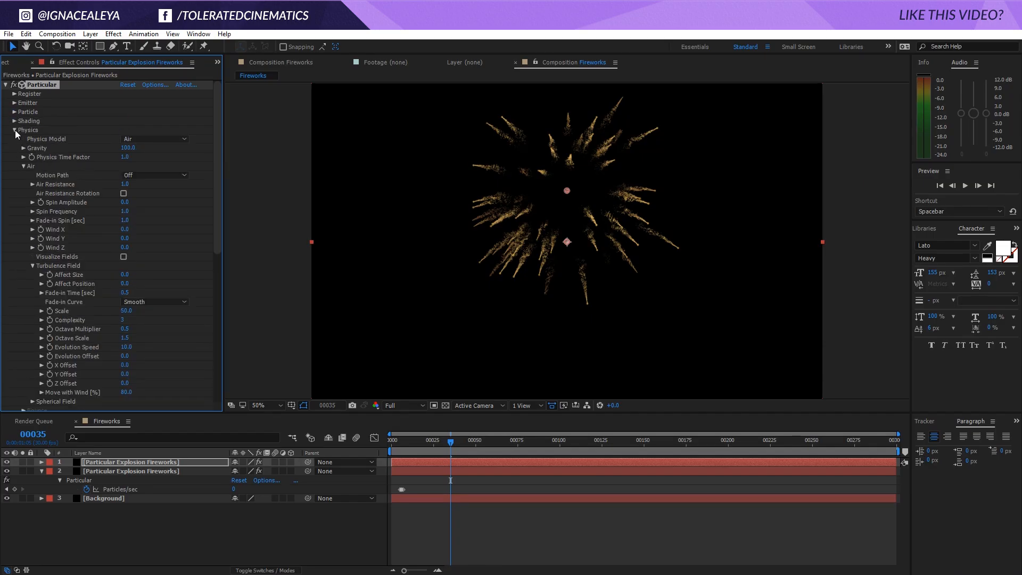
pyautogui.click(15, 130)
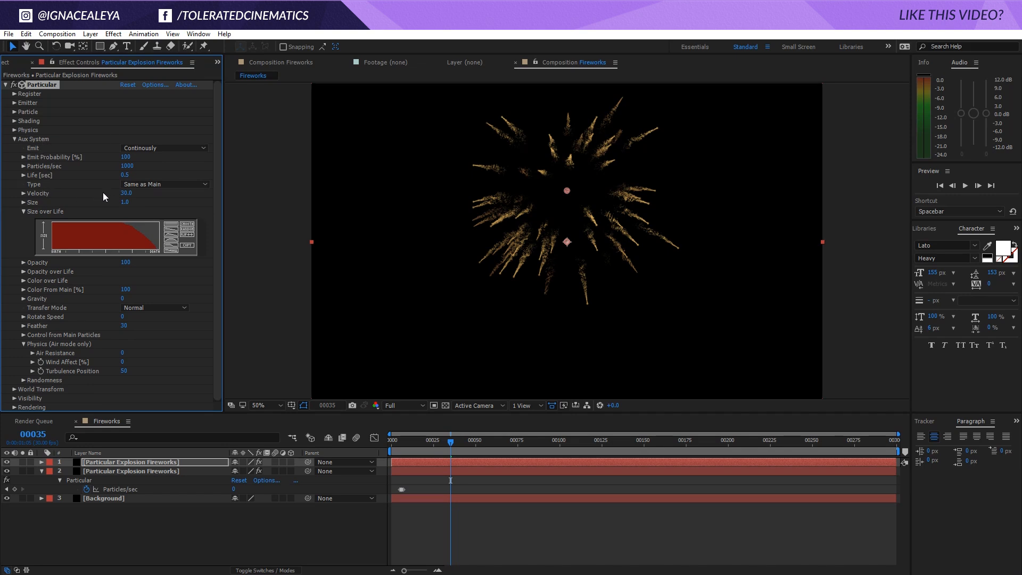
pyautogui.click(144, 187)
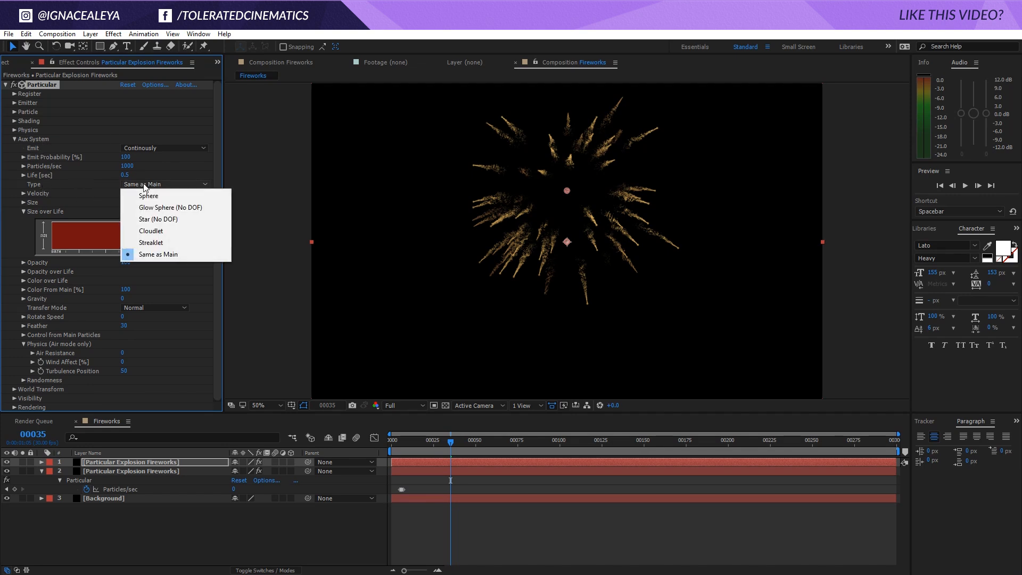
pyautogui.click(163, 236)
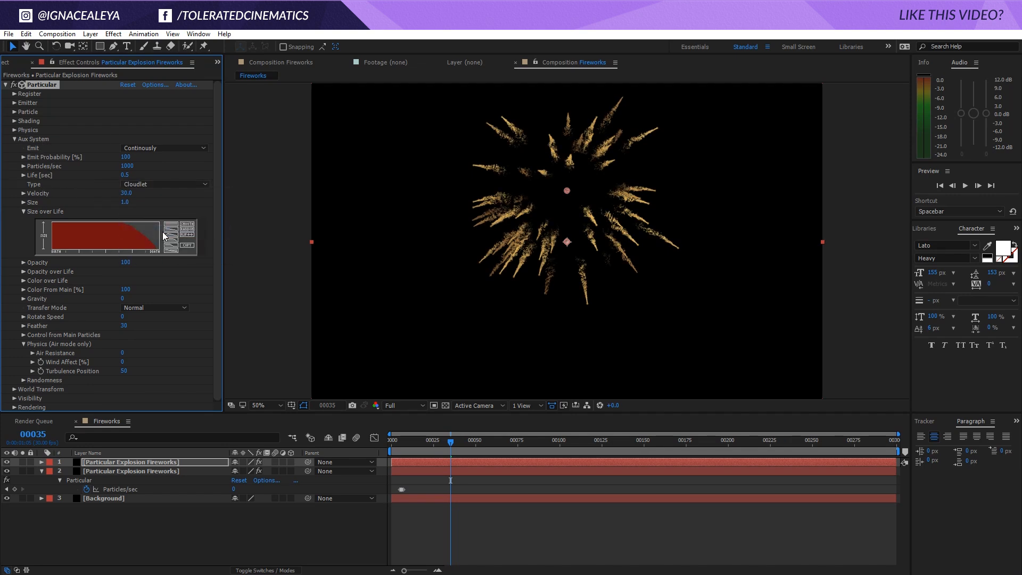
# Set the duplicate's Aux System Life to 1 second and its Particles/sec to 100
pyautogui.click(124, 176)
pyautogui.press('Return')
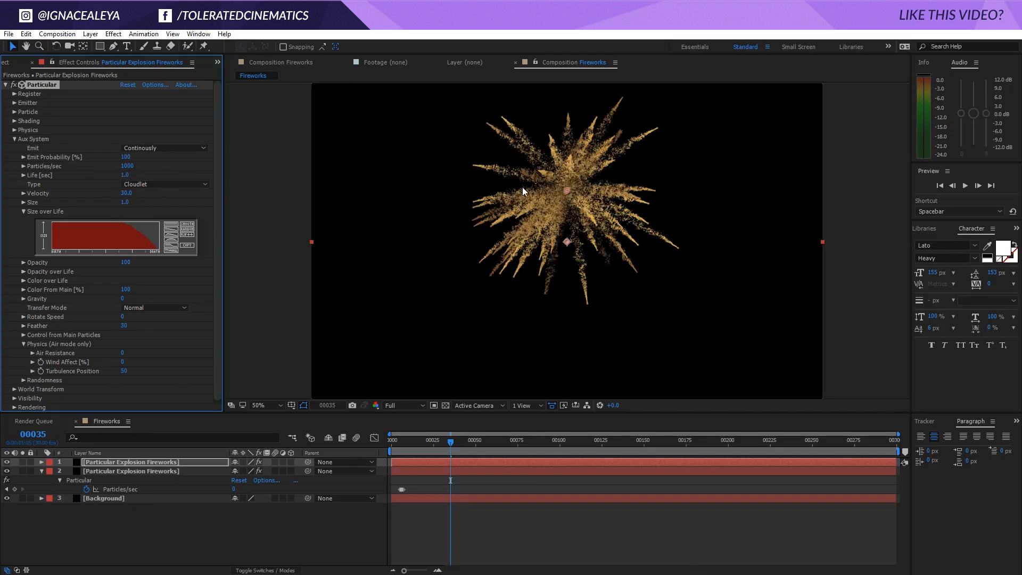
pyautogui.click(127, 166)
pyautogui.write('100')
pyautogui.press('Return')
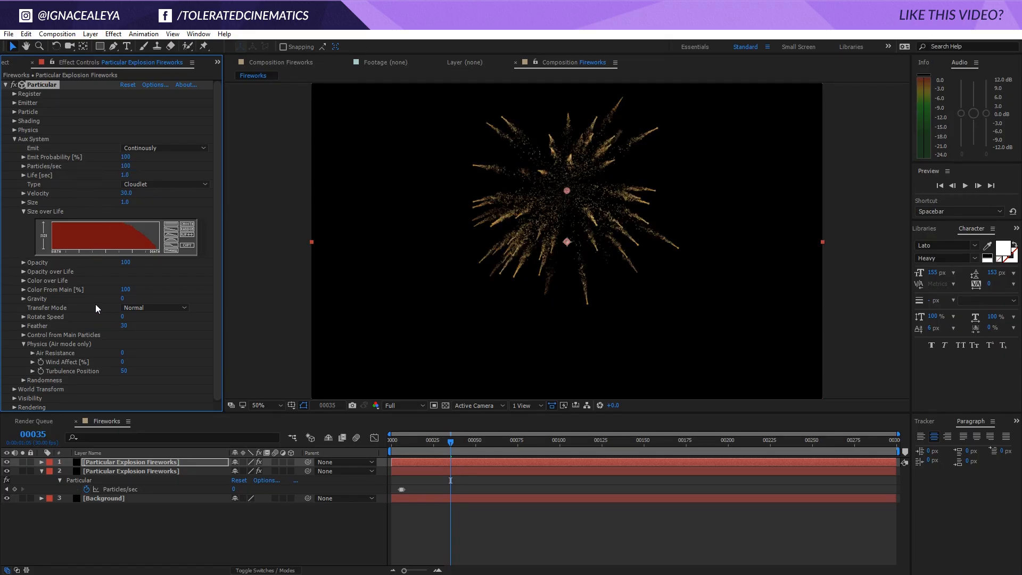
# Switch the duplicate's particle Set Color to At Birth and choose the grey 8D8D8D as its Color
pyautogui.click(14, 111)
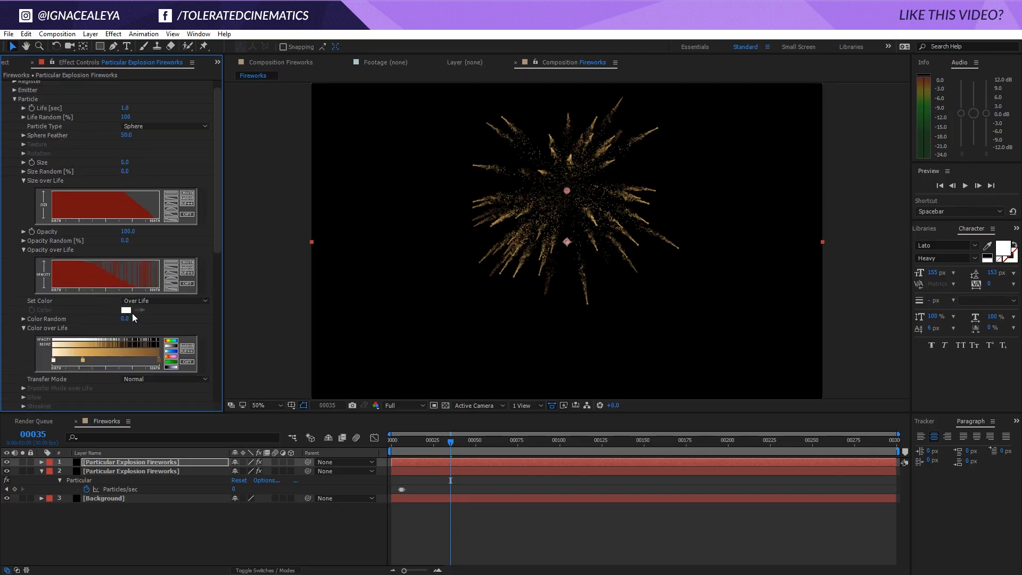
pyautogui.click(137, 301)
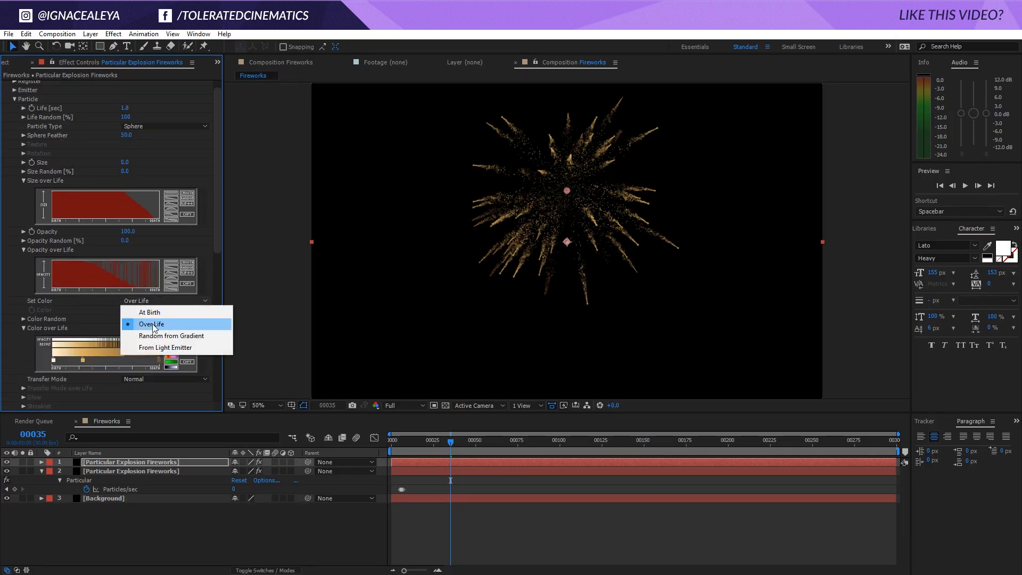
pyautogui.click(152, 313)
pyautogui.click(127, 311)
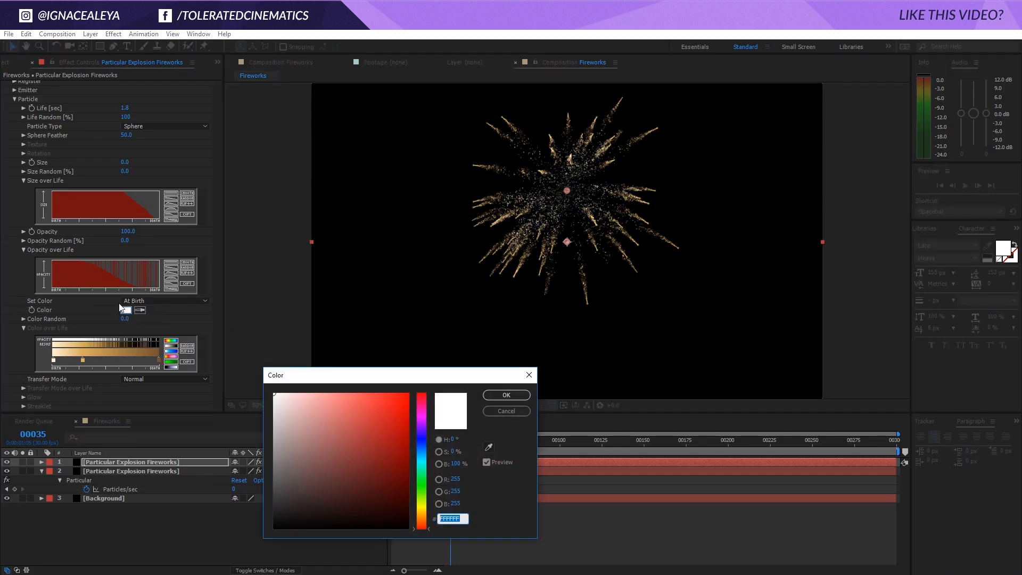
pyautogui.moveTo(312, 404)
pyautogui.mouseDown()
pyautogui.moveTo(253, 420)
pyautogui.moveTo(242, 454)
pyautogui.mouseUp()
pyautogui.click(503, 394)
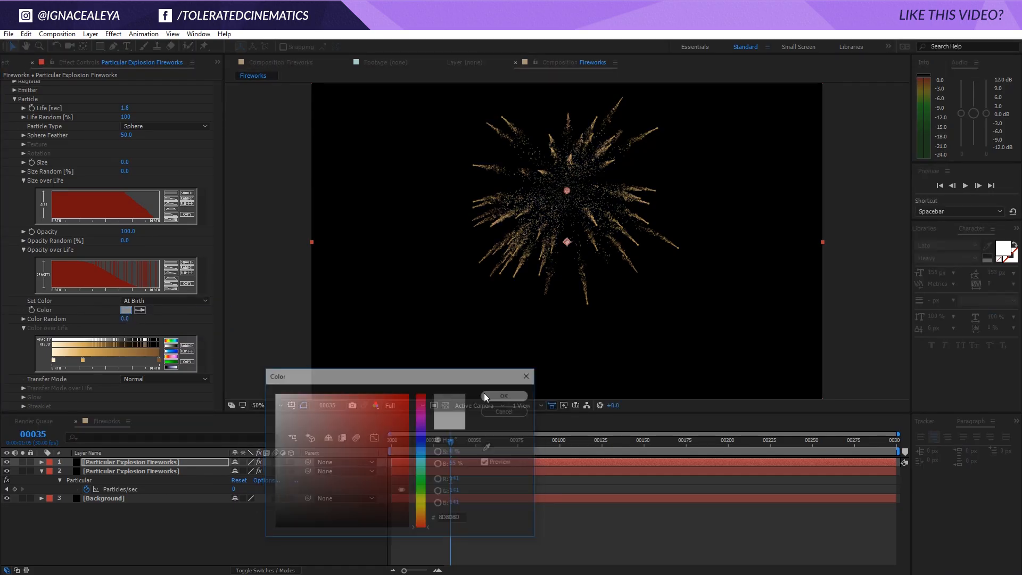
# Try an Aux System Size of 17 on the duplicate layer and reduce it to 8
pyautogui.moveTo(217, 234); pyautogui.dragTo(219, 367)
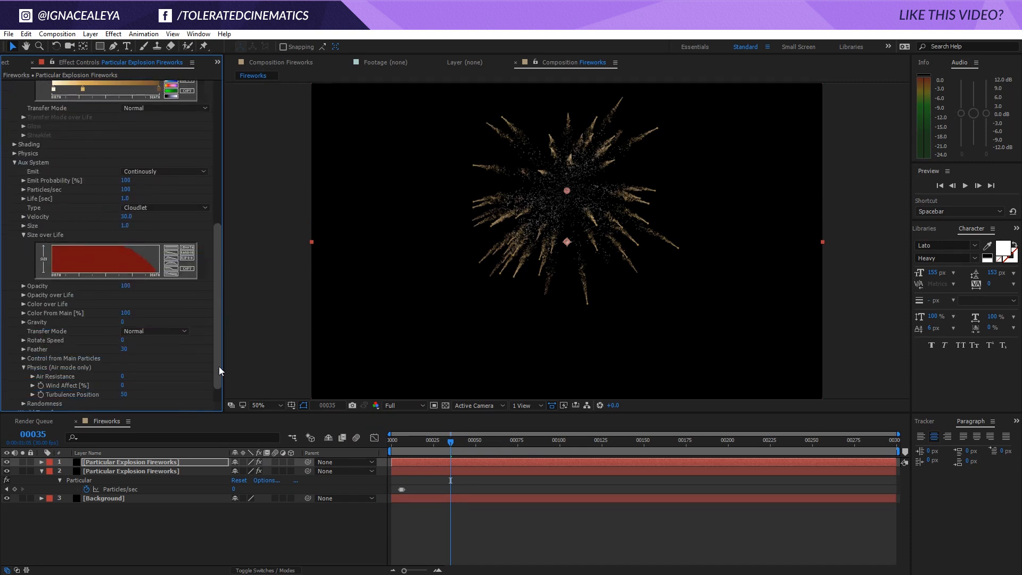
pyautogui.click(126, 226)
pyautogui.write('17')
pyautogui.press('Return')
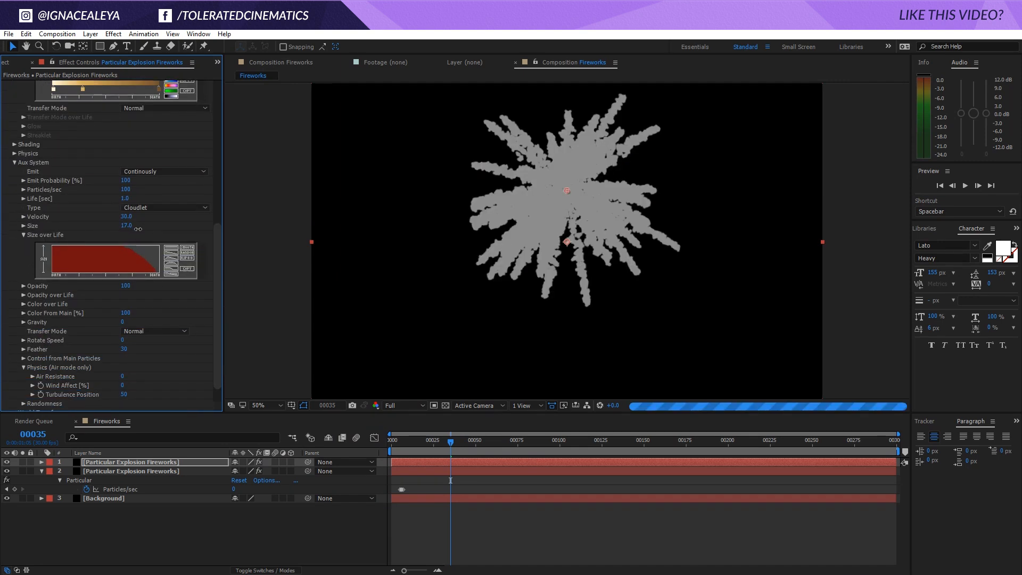
pyautogui.moveTo(138, 229); pyautogui.dragTo(136, 231)
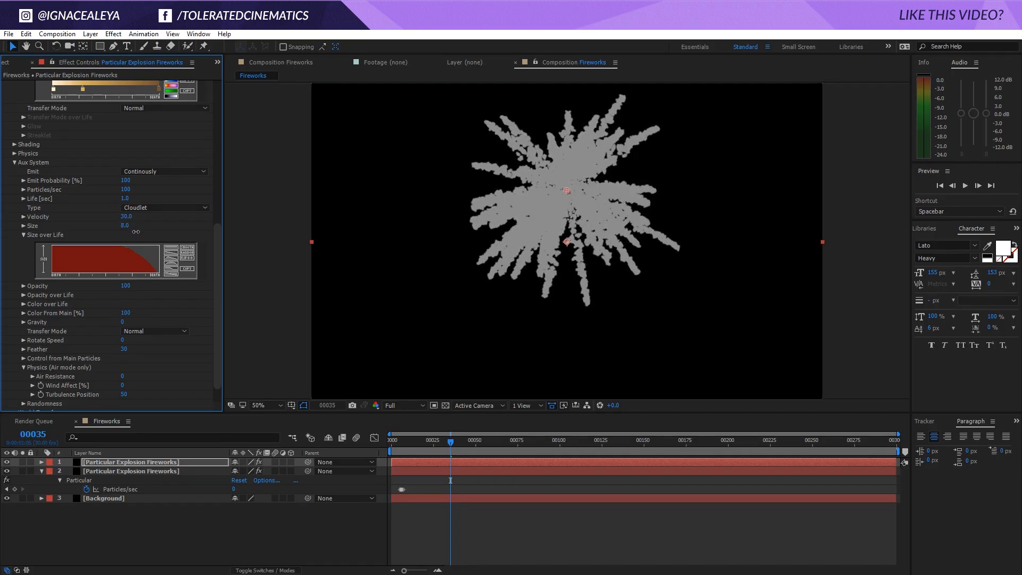
# Set the smoke layer's Aux System Opacity to 1 and lower it further to a value below 1
pyautogui.moveTo(126, 288)
pyautogui.mouseDown()
pyautogui.moveTo(106, 284)
pyautogui.moveTo(117, 285)
pyautogui.mouseUp()
pyautogui.click(125, 285)
pyautogui.write('1')
pyautogui.press('Return')
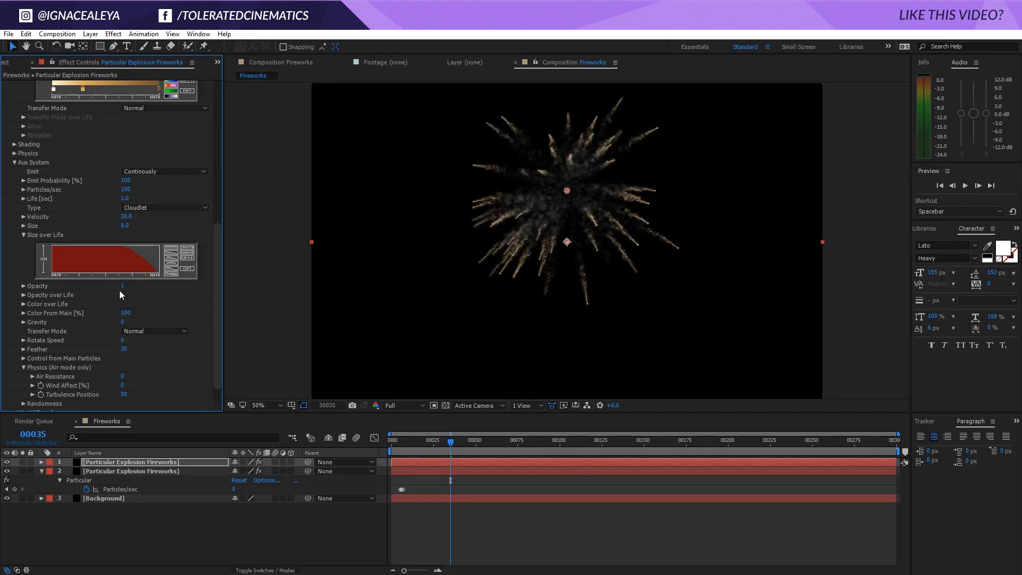
pyautogui.click(123, 287)
pyautogui.press('Return')
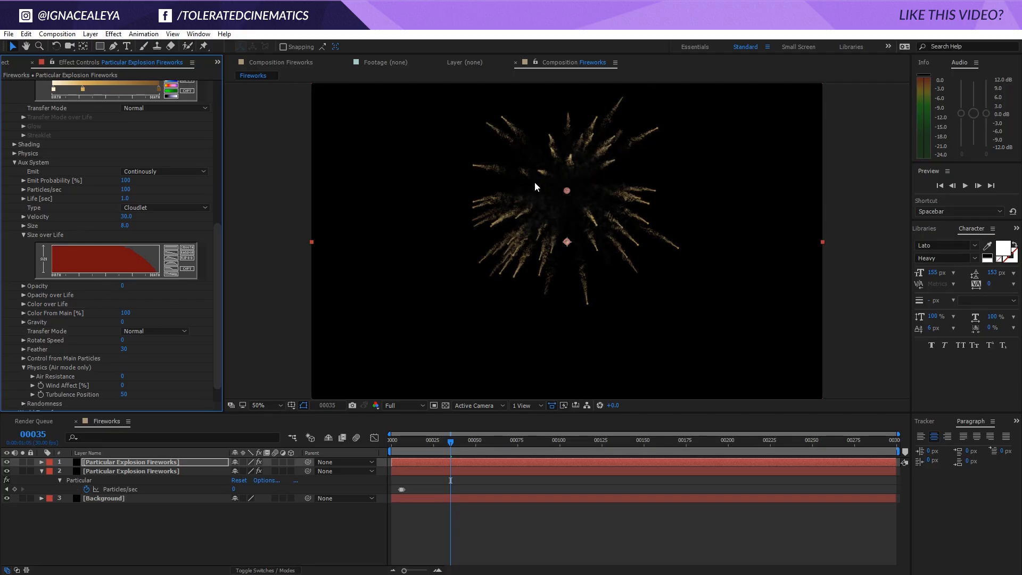
# Set the smoke layer's Aux System Size to 15 and its Particles/sec to 50
pyautogui.click(123, 226)
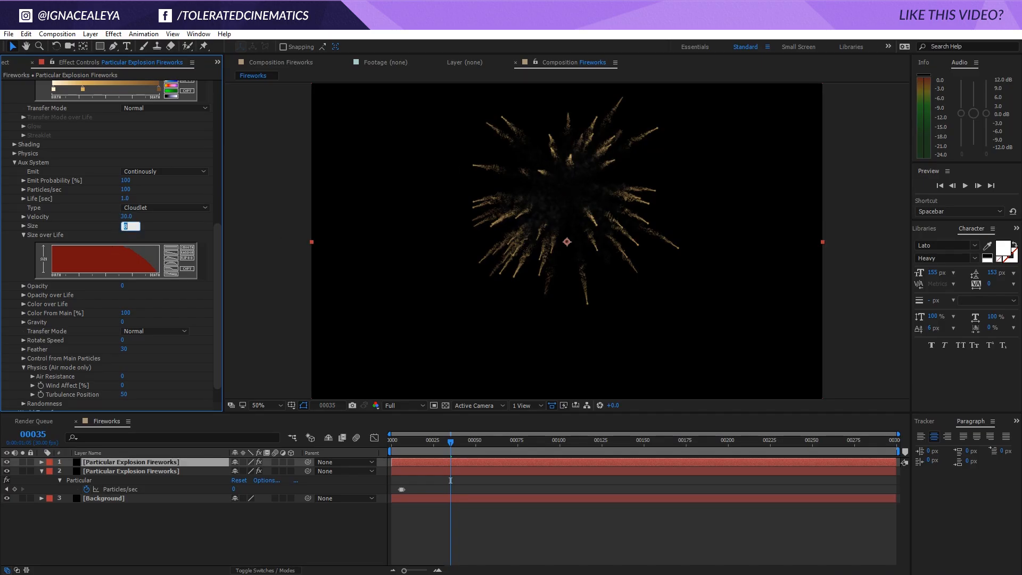
pyautogui.write('15')
pyautogui.press('Return')
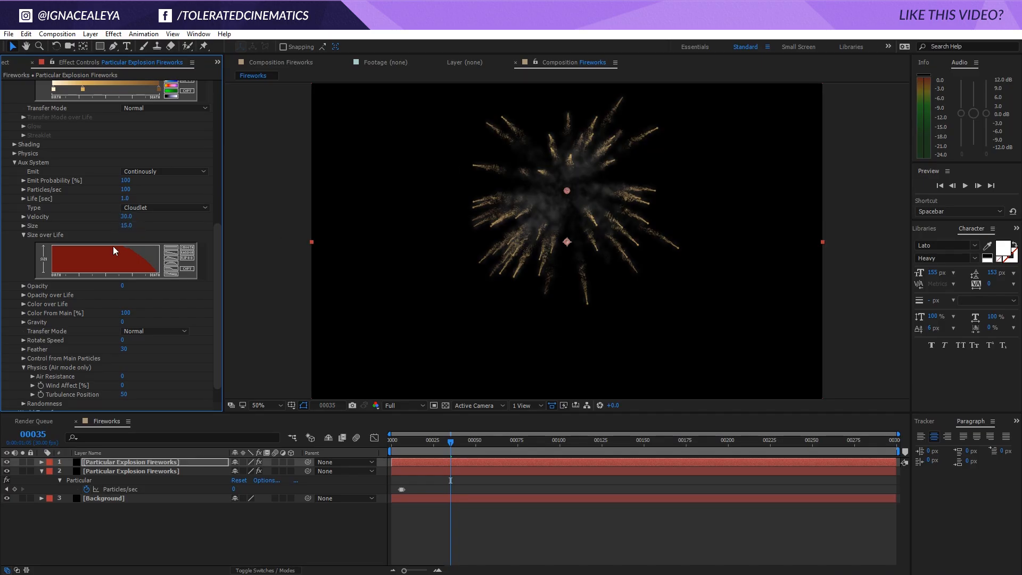
pyautogui.click(125, 190)
pyautogui.write('50')
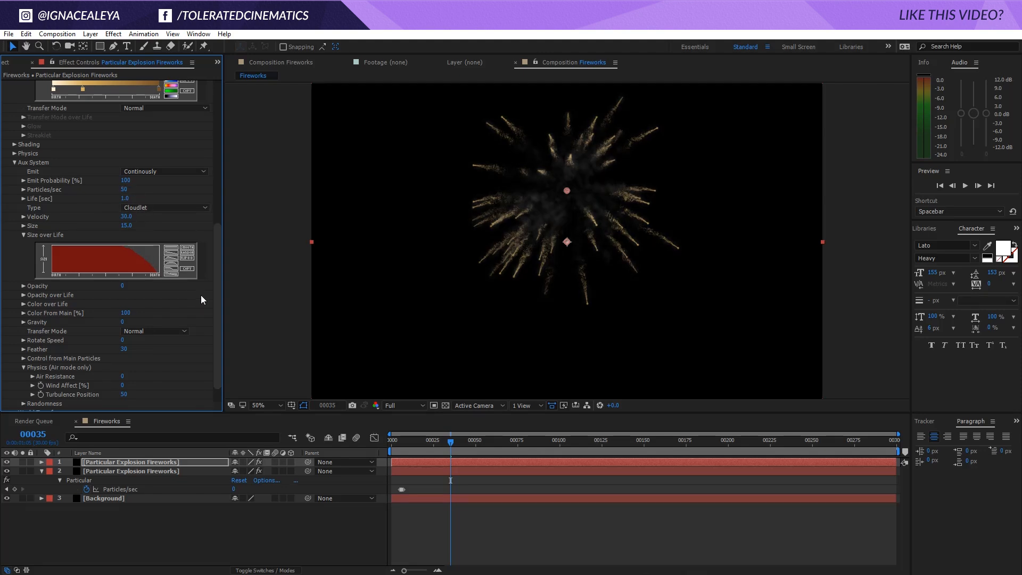
# Darken the smoke layer's particle Color to the grey 4B4B4B
pyautogui.moveTo(215, 287); pyautogui.dragTo(222, 135)
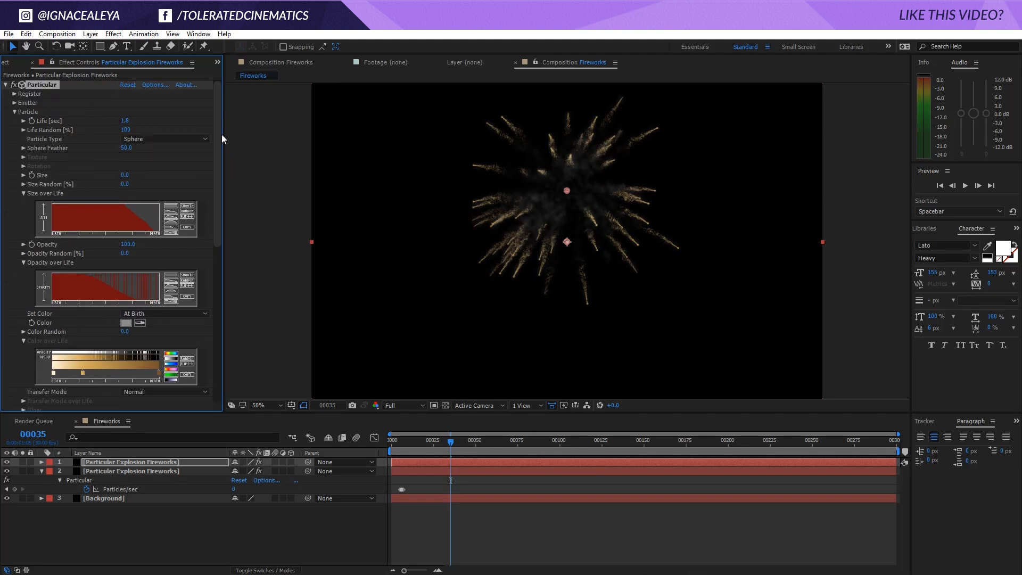
pyautogui.click(127, 323)
pyautogui.click(274, 489)
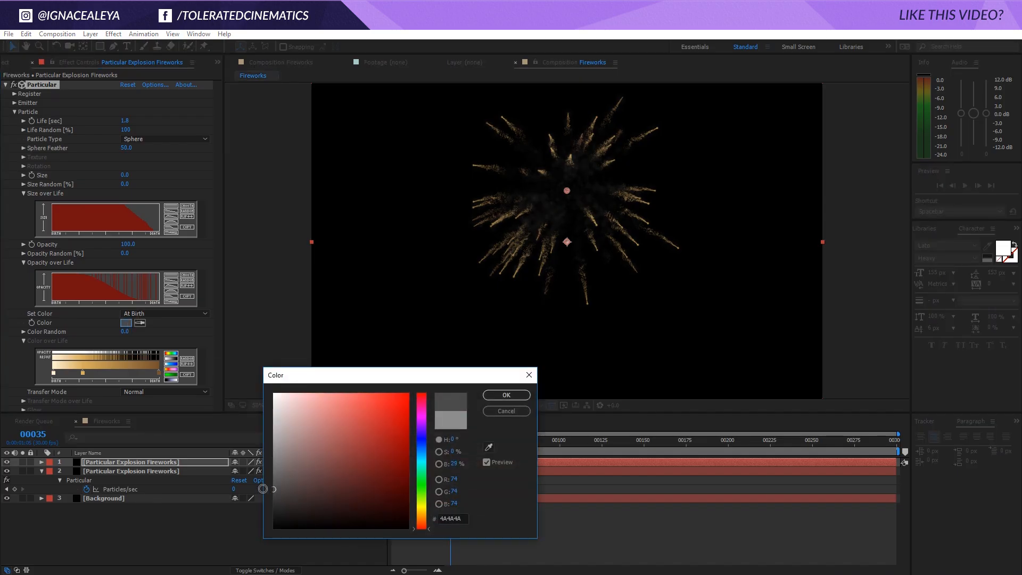
pyautogui.click(506, 395)
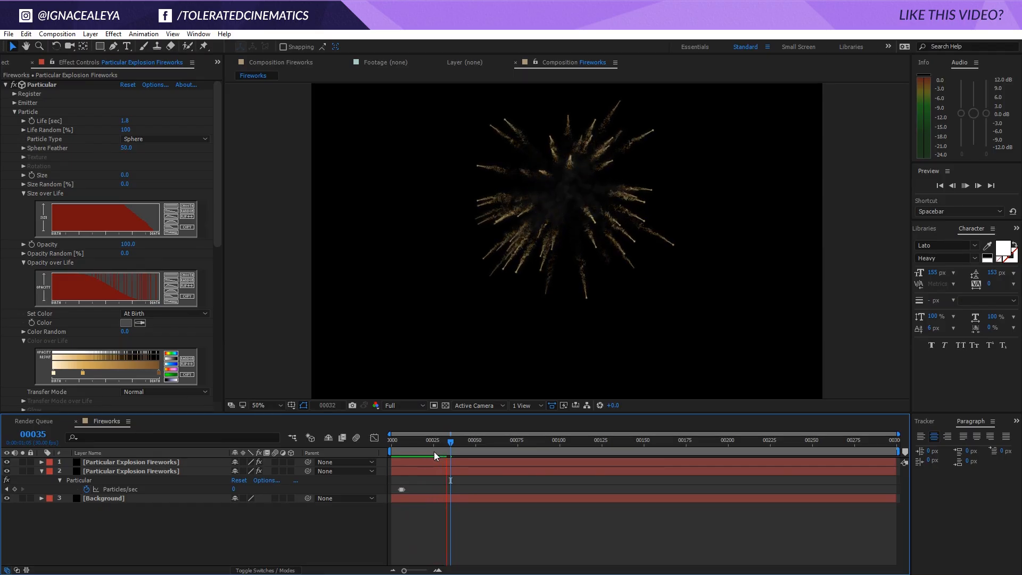
# Stop the preview and reduce the smoke layer's Aux System Particles/sec to 25
pyautogui.press('space')
pyautogui.moveTo(218, 212); pyautogui.dragTo(220, 306)
pyautogui.click(127, 270)
pyautogui.write('25')
pyautogui.press('Return')
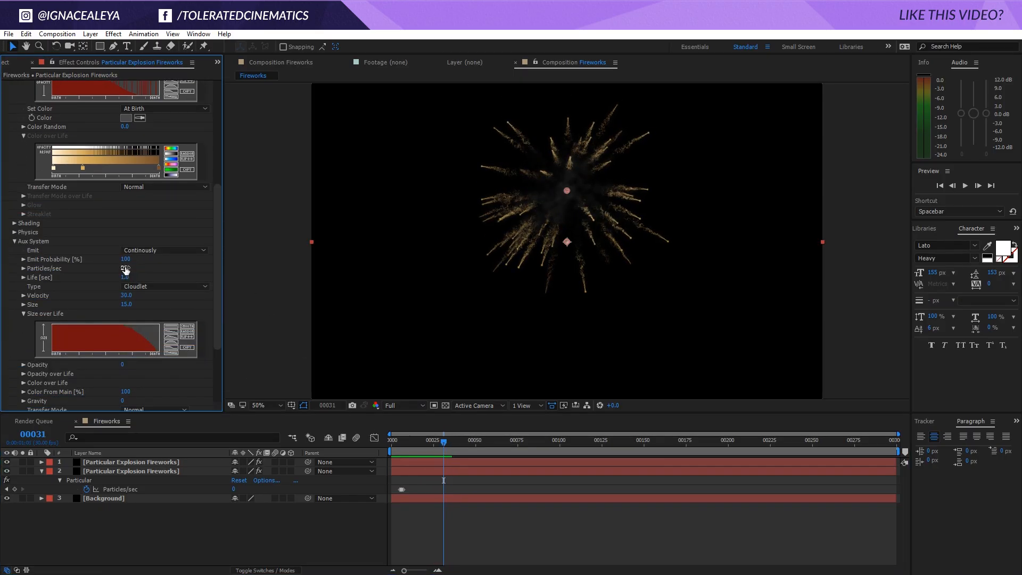
# Give the smoke's Aux System a constant Size over Life curve and a linearly falling Opacity over Life curve
pyautogui.moveTo(217, 249); pyautogui.dragTo(221, 317)
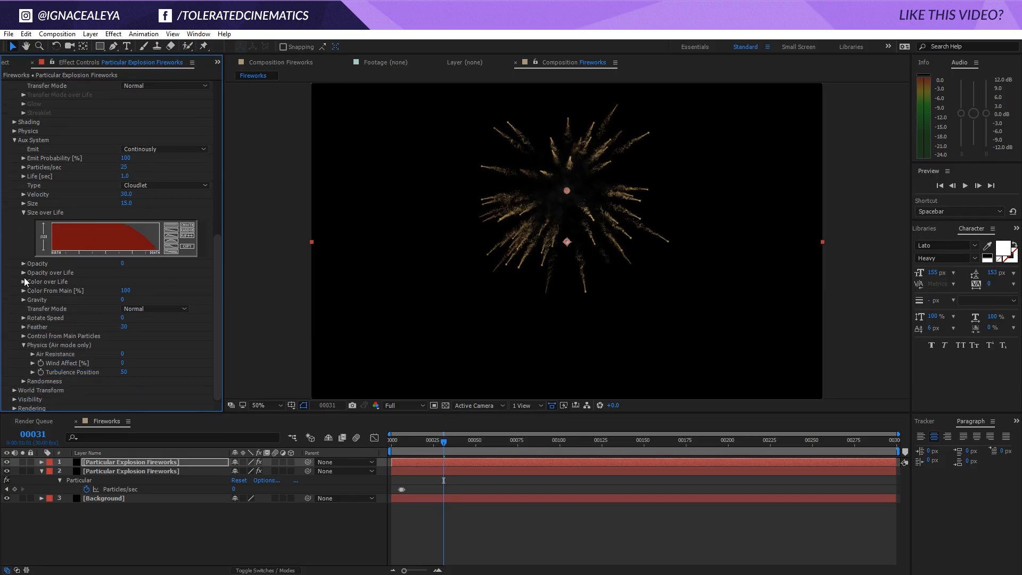
pyautogui.click(171, 227)
pyautogui.click(23, 273)
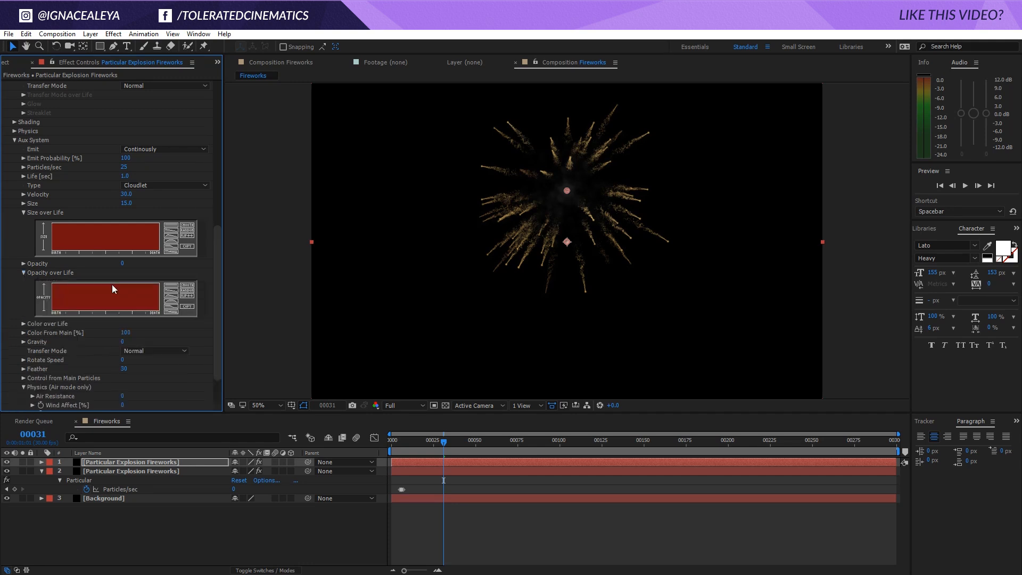
pyautogui.click(170, 293)
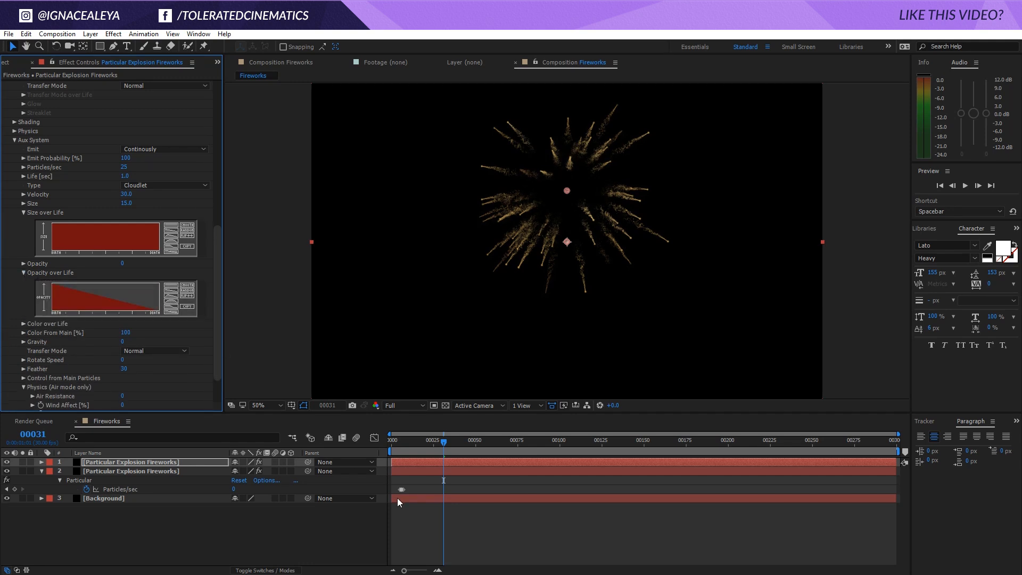
pyautogui.click(474, 521)
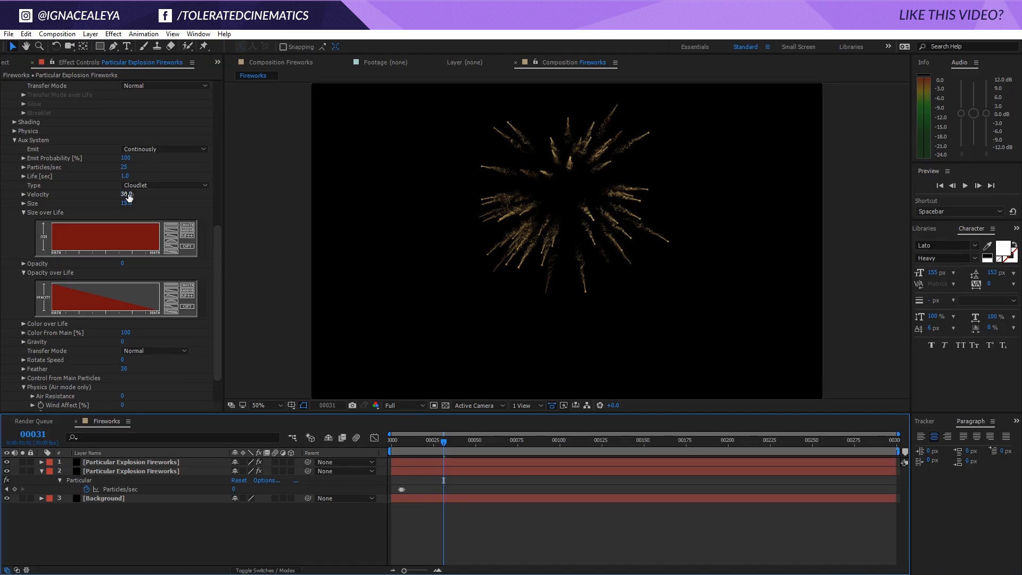
# Try an Aux System Life of 1.5 seconds on the smoke layer and preview the explosion up to frame 36
pyautogui.click(128, 177)
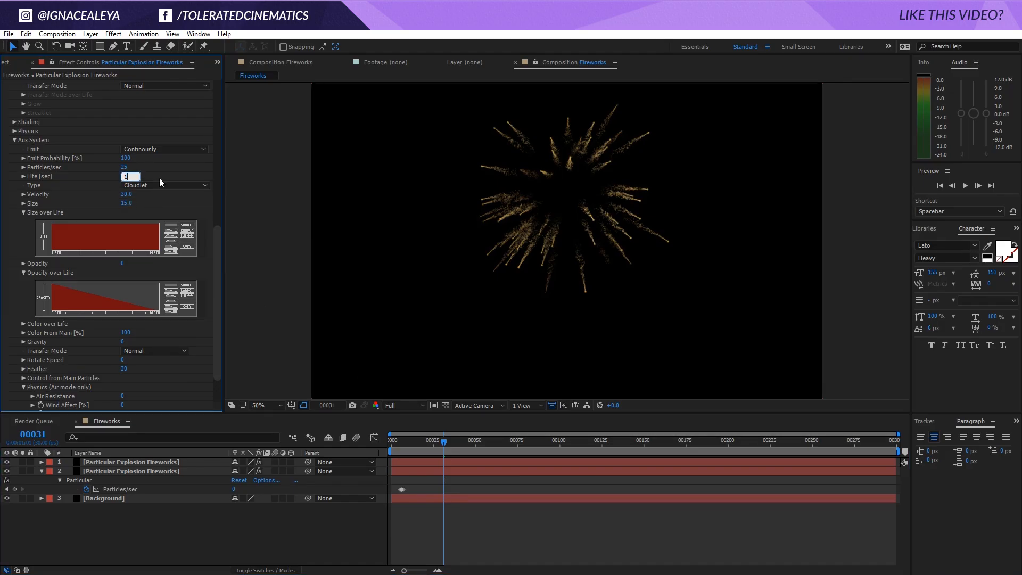
pyautogui.write('.5')
pyautogui.press('Return')
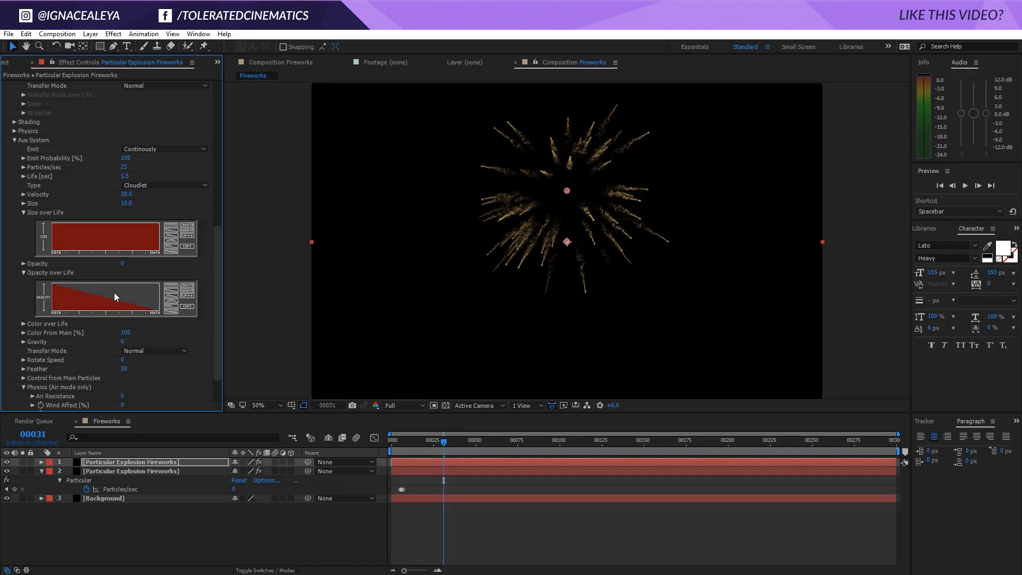
pyautogui.press('space')
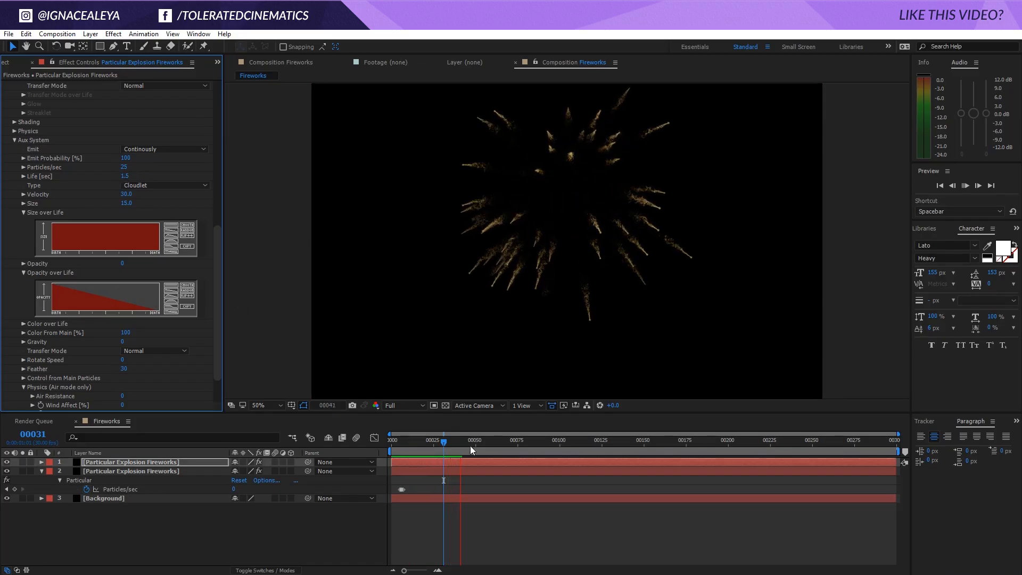
pyautogui.click(453, 442)
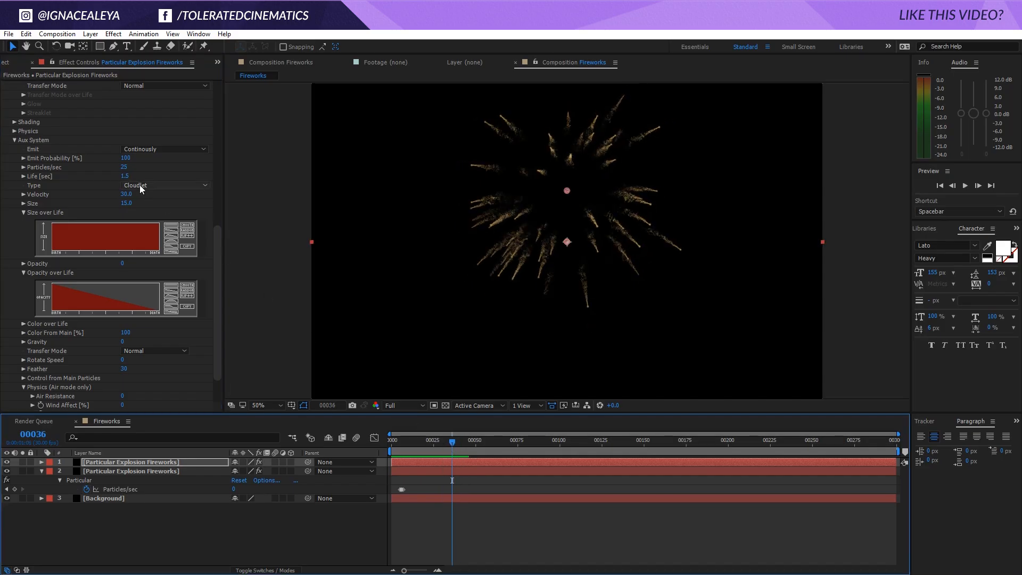
# Raise the smoke layer's Aux System Life to 2 and finally 3 seconds, and preview the animation
pyautogui.click(126, 176)
pyautogui.write('2')
pyautogui.press('Return')
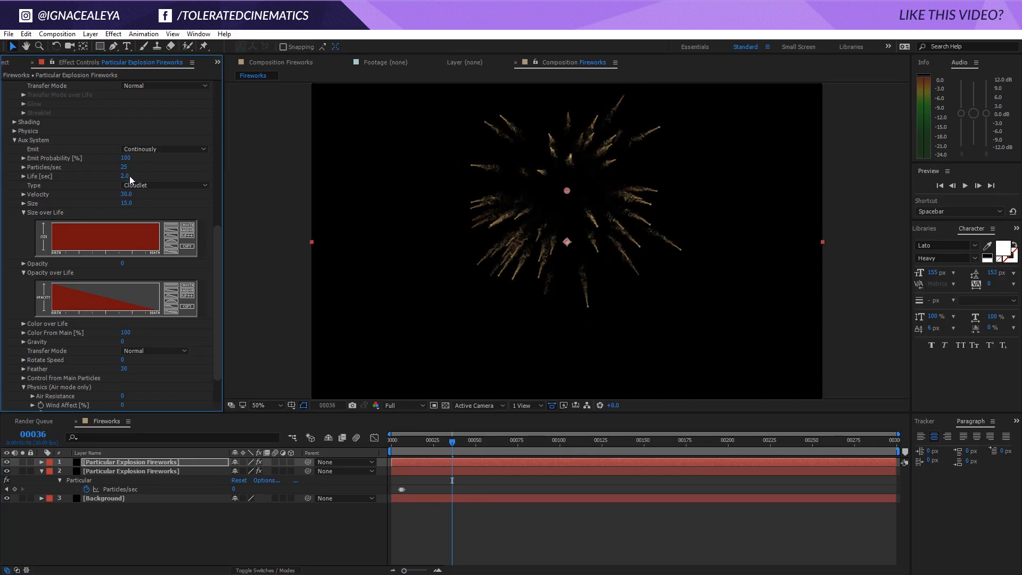
pyautogui.click(128, 177)
pyautogui.write('3')
pyautogui.press('Return')
pyautogui.click(554, 485)
pyautogui.press('space')
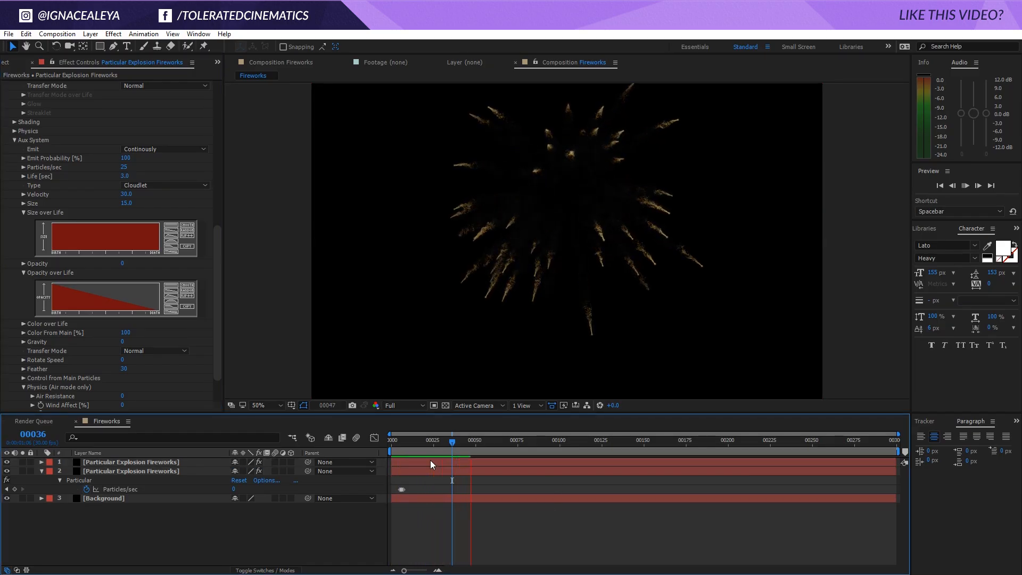
pyautogui.click(432, 440)
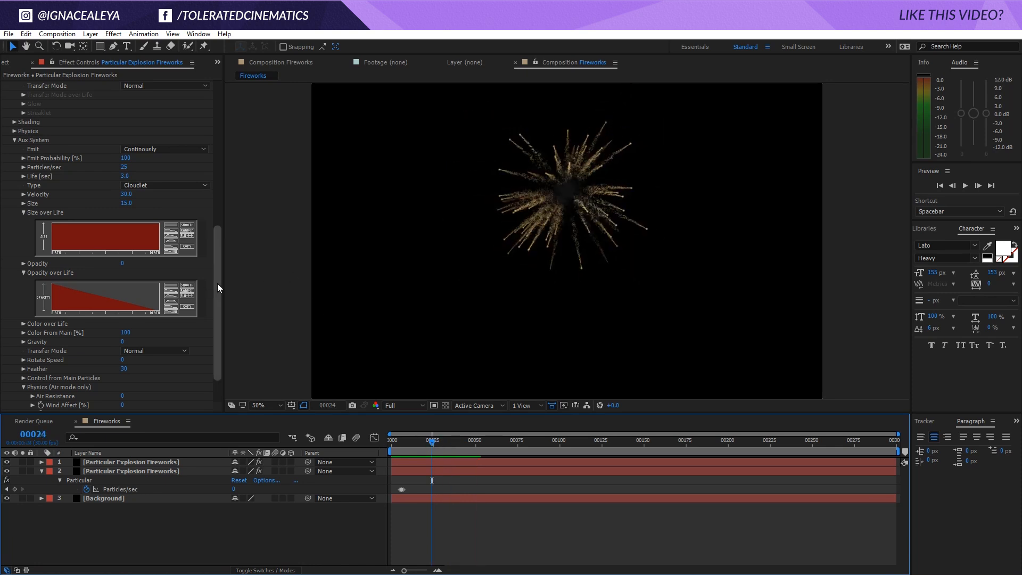
# Lighten the smoke layer's particle Color to the grey 959595 and preview the fireworks animation
pyautogui.moveTo(217, 283); pyautogui.dragTo(211, 181)
pyautogui.click(127, 232)
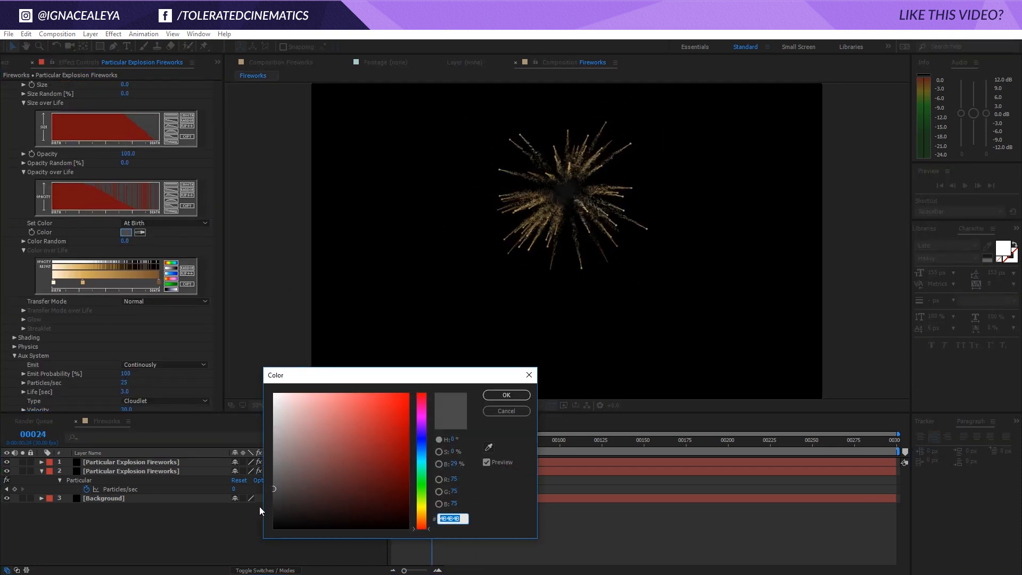
pyautogui.moveTo(275, 479); pyautogui.dragTo(271, 452)
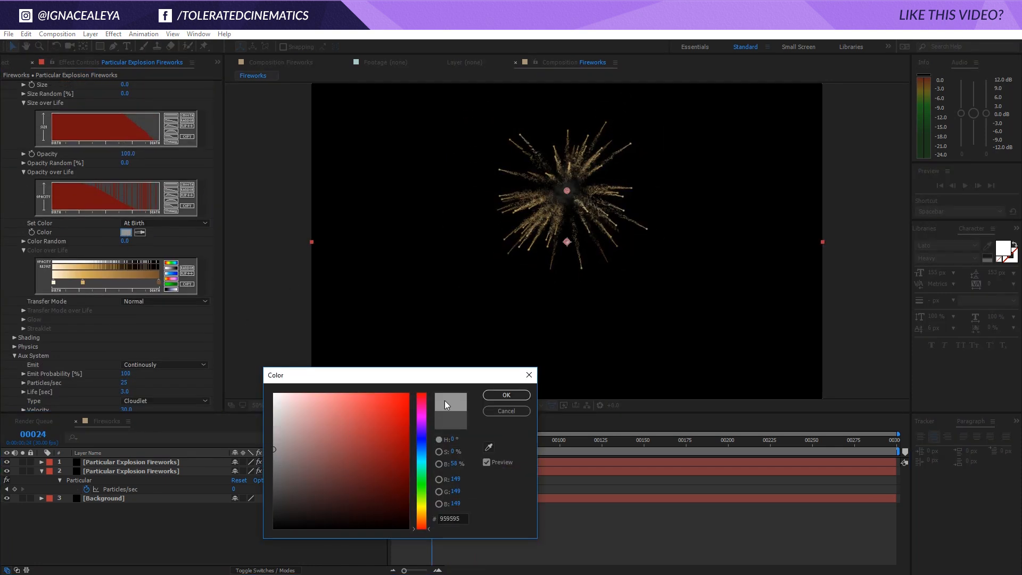
pyautogui.click(506, 395)
pyautogui.click(481, 442)
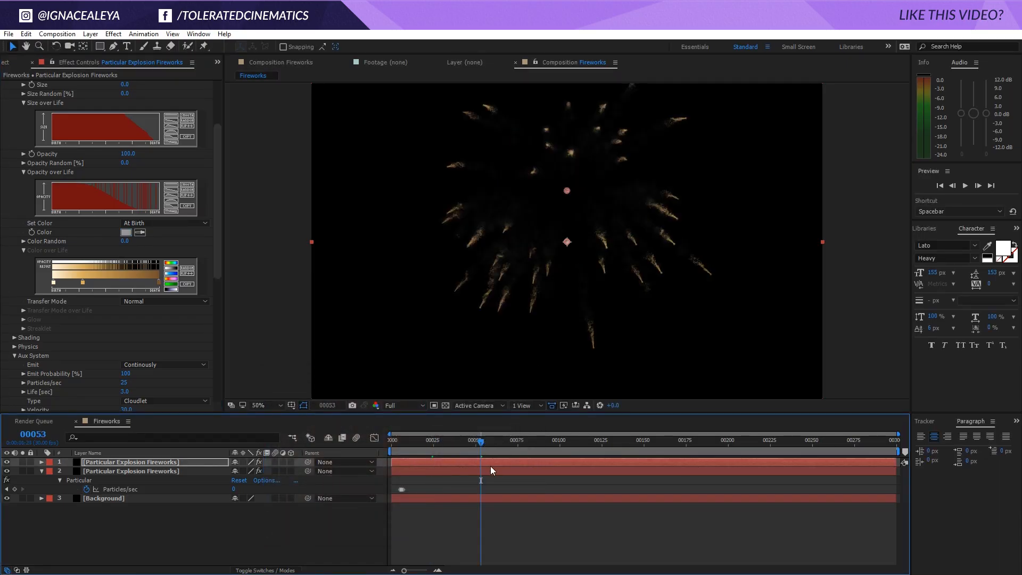
pyautogui.press('space')
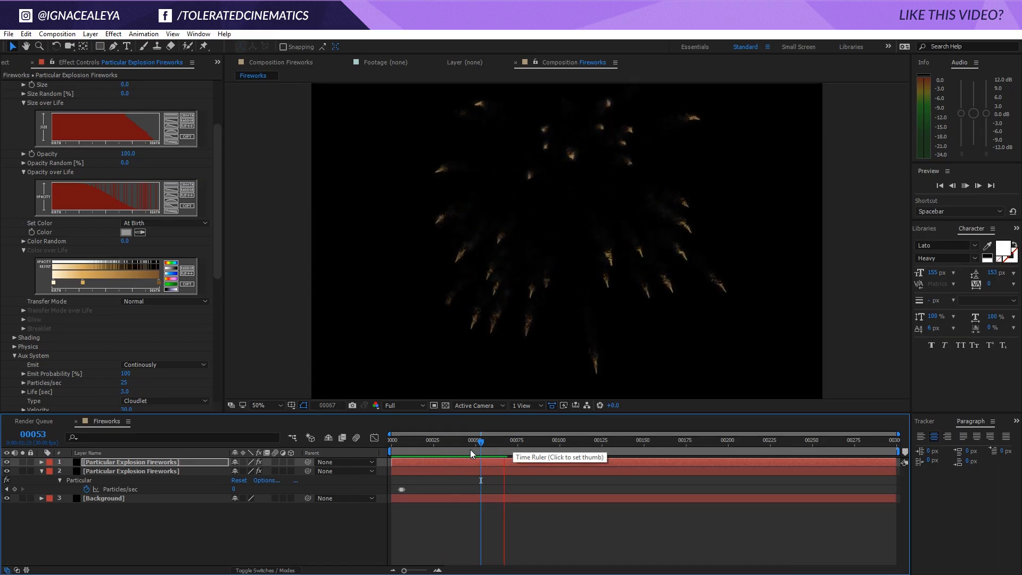
pyautogui.click(484, 442)
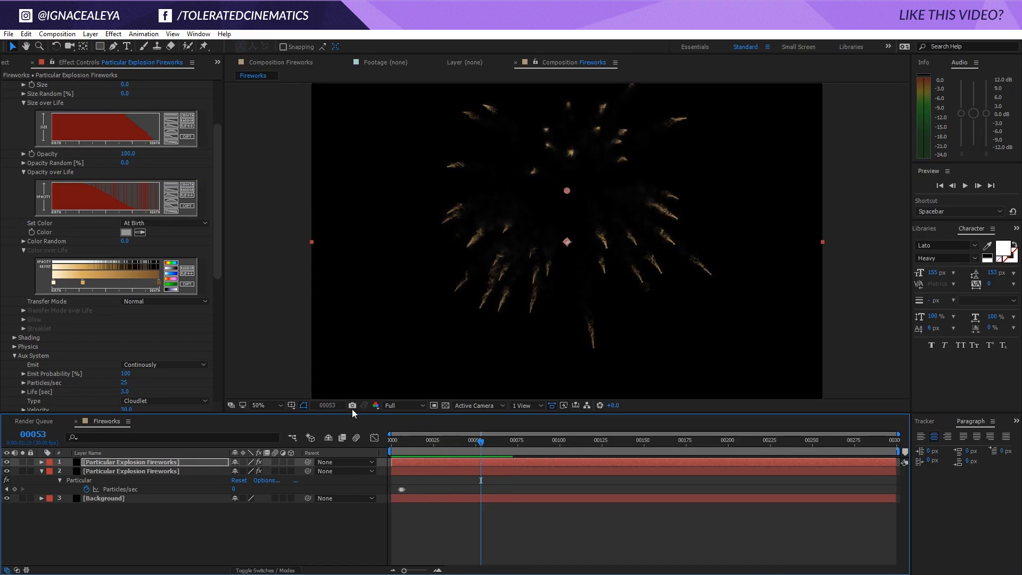
# View the whole composition, collapse the second layer's properties, and inspect the sparks and smoke close up at frame 32
pyautogui.click(255, 406)
pyautogui.click(304, 227)
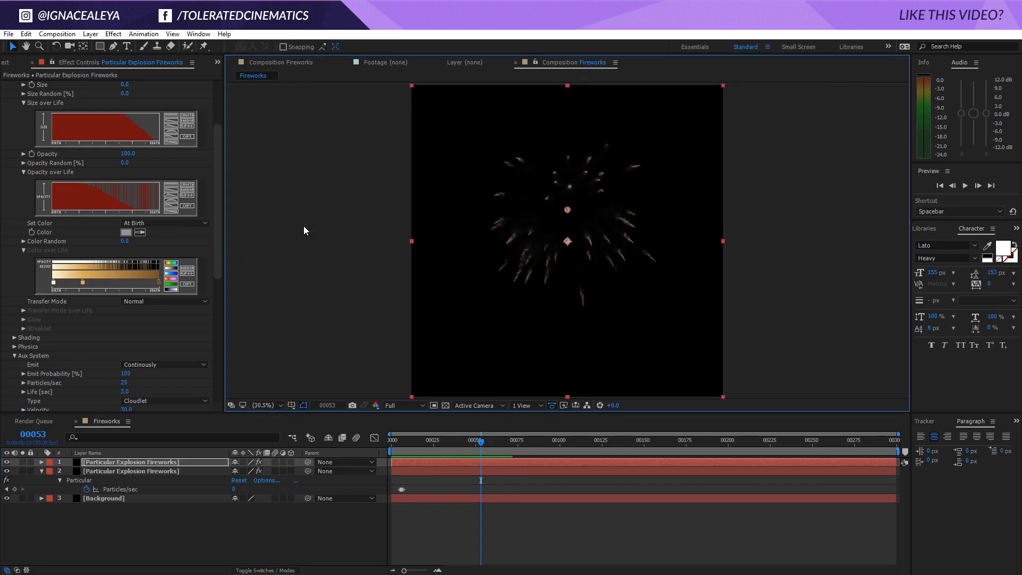
pyautogui.click(525, 550)
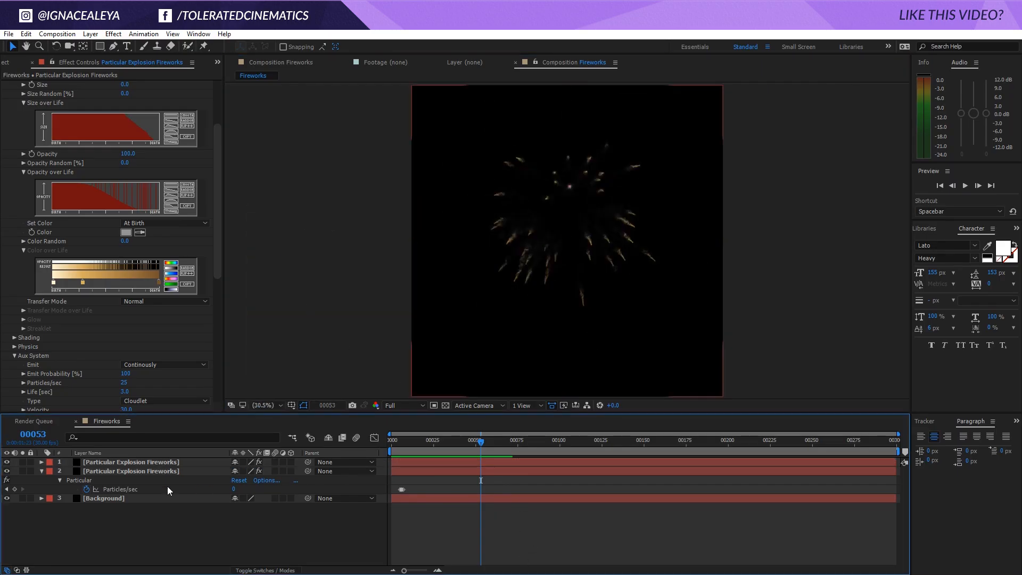
pyautogui.click(43, 471)
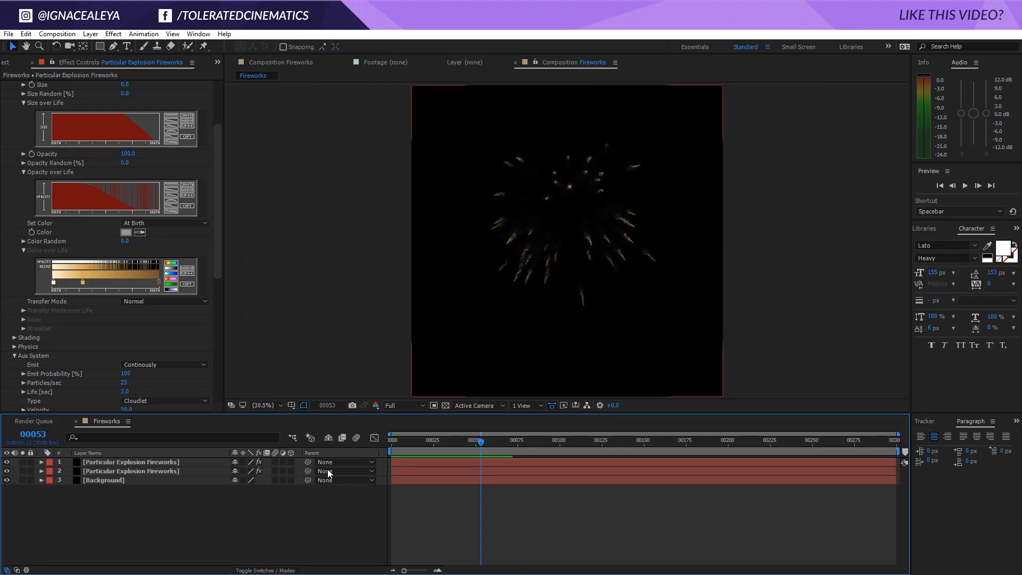
pyautogui.click(442, 441)
pyautogui.moveTo(443, 442); pyautogui.dragTo(446, 442)
pyautogui.scroll(4, 563, 236)
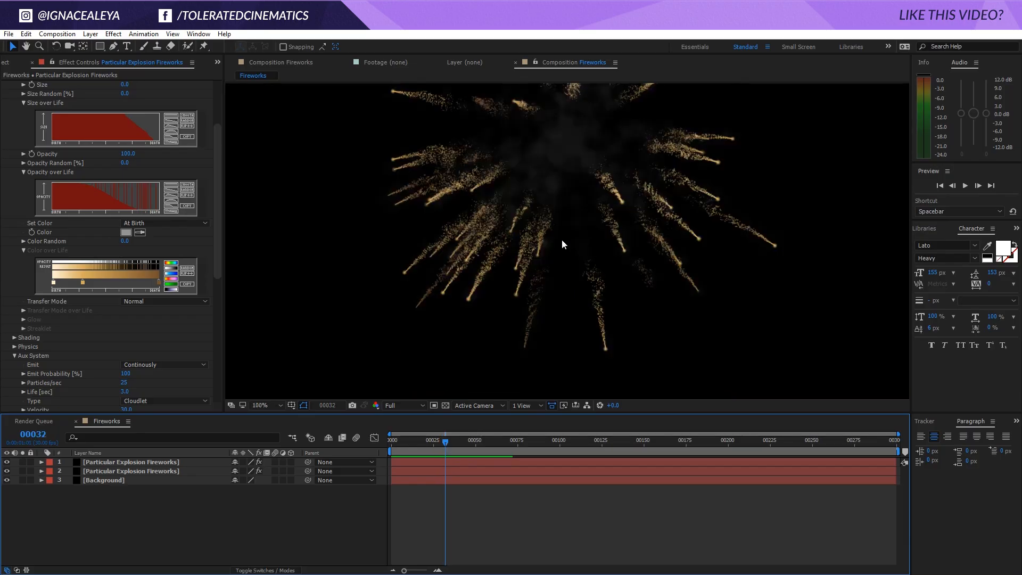
# Add an adjustment layer above the particle layers and rename it Glow
pyautogui.rightClick(234, 490)
pyautogui.moveTo(247, 403)
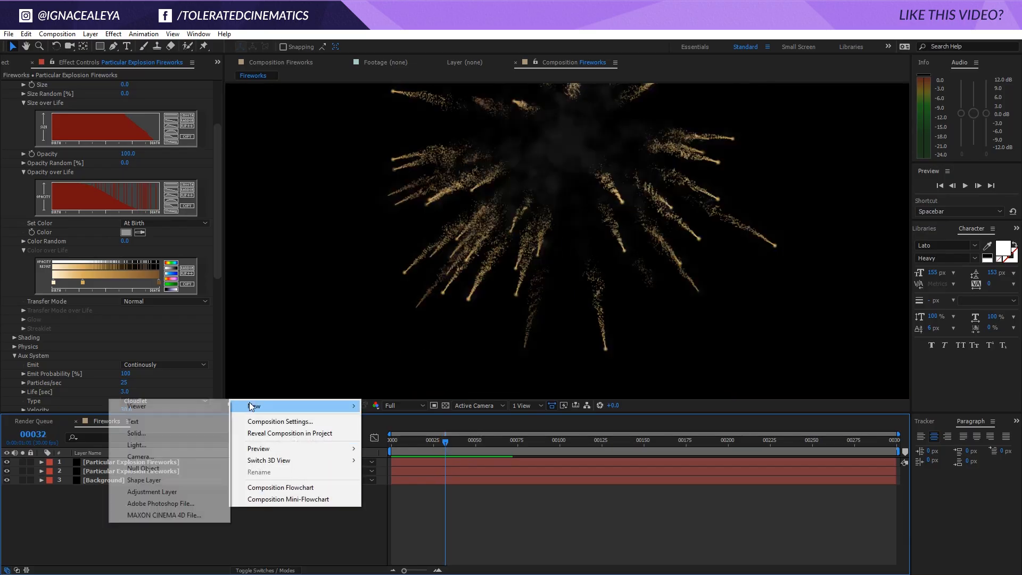
pyautogui.click(165, 491)
pyautogui.press('Return')
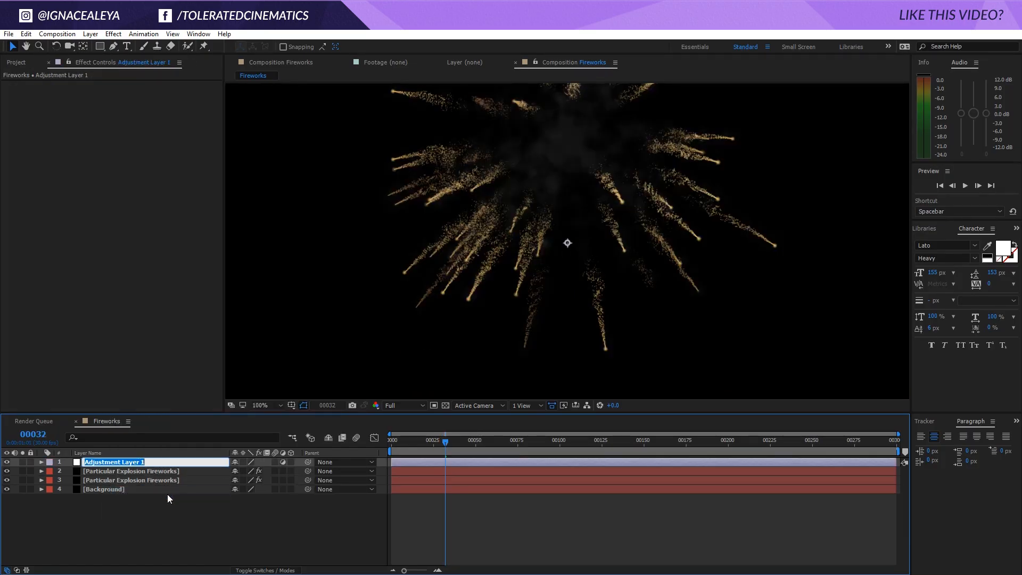
pyautogui.write('Glow')
pyautogui.press('Return')
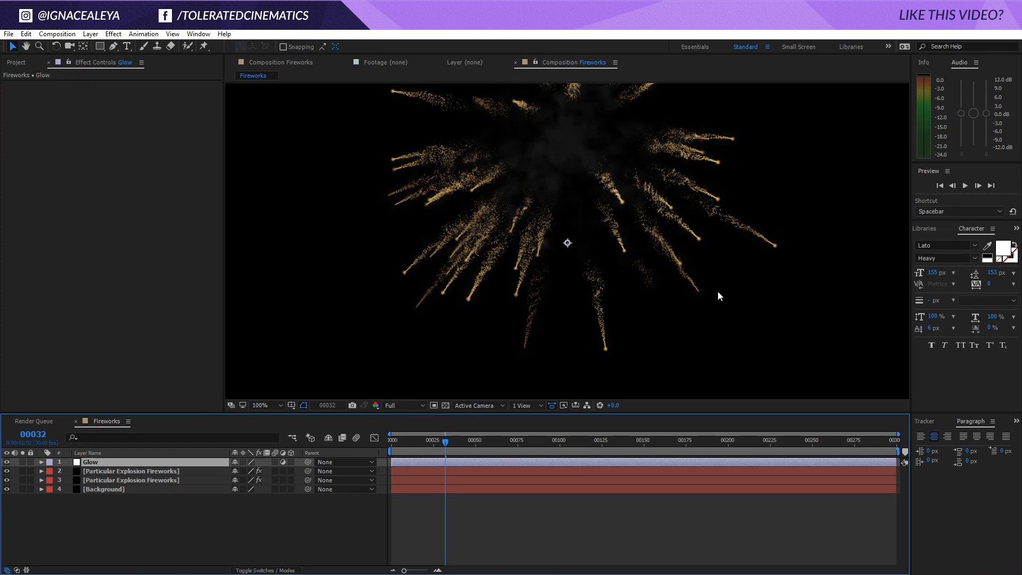
# Find the Perfect Glow preset among the effects and presets and apply it to the Glow adjustment layer
pyautogui.click(1016, 228)
pyautogui.click(1010, 241)
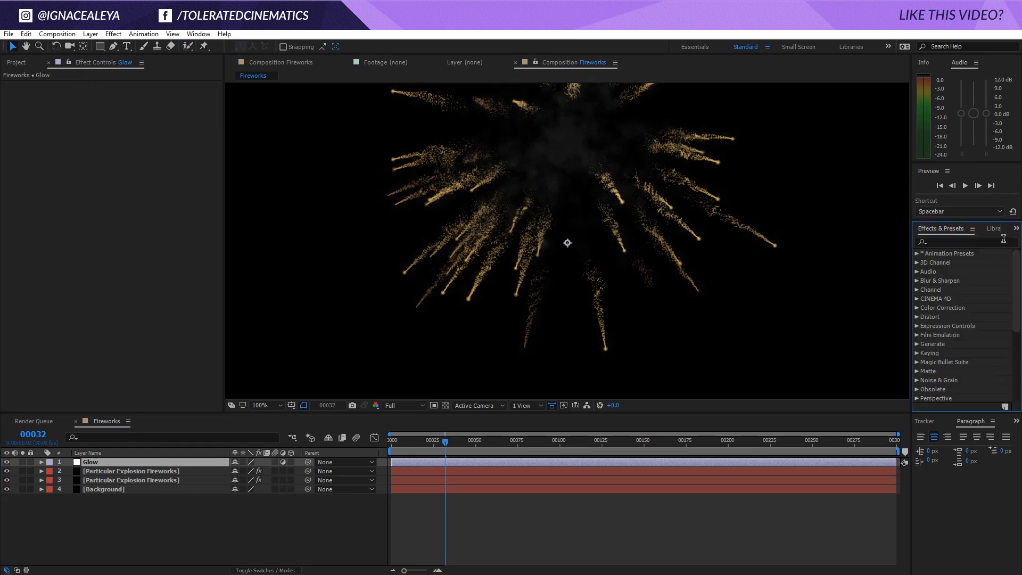
pyautogui.click(994, 241)
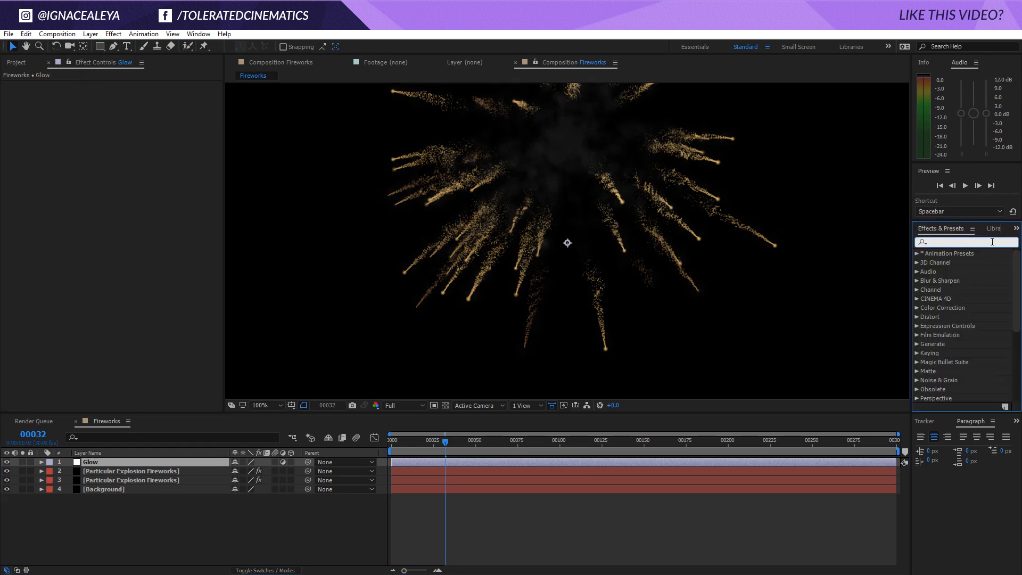
pyautogui.write('perfect')
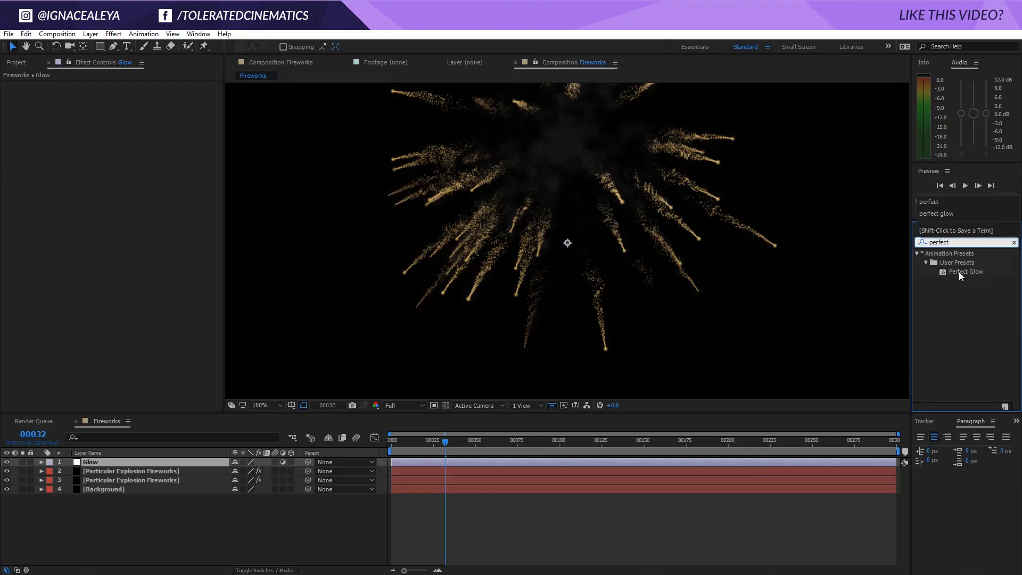
pyautogui.moveTo(961, 272); pyautogui.dragTo(418, 464)
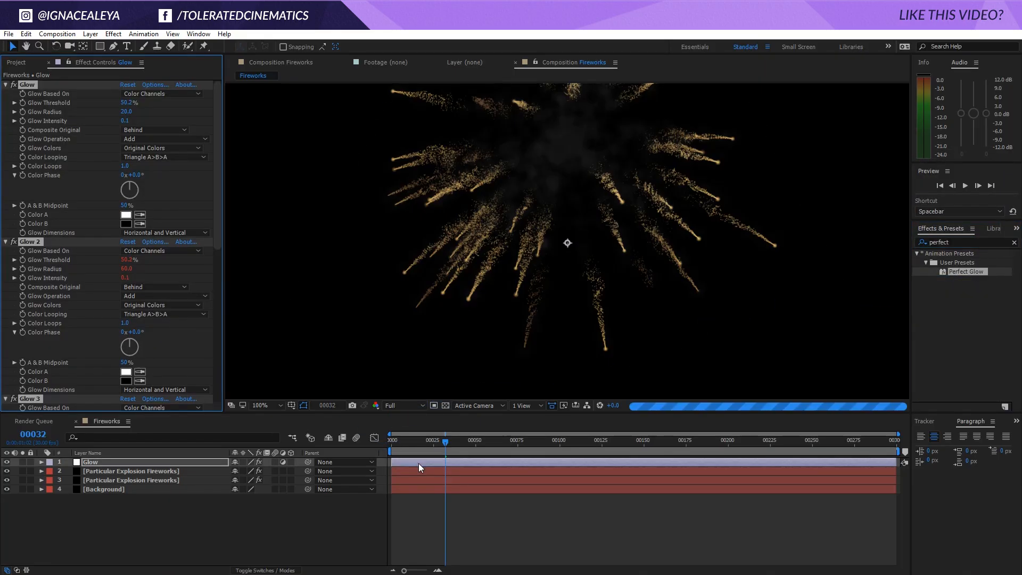
# Set the project's color depth to 32 bits per channel (float)
pyautogui.click(16, 63)
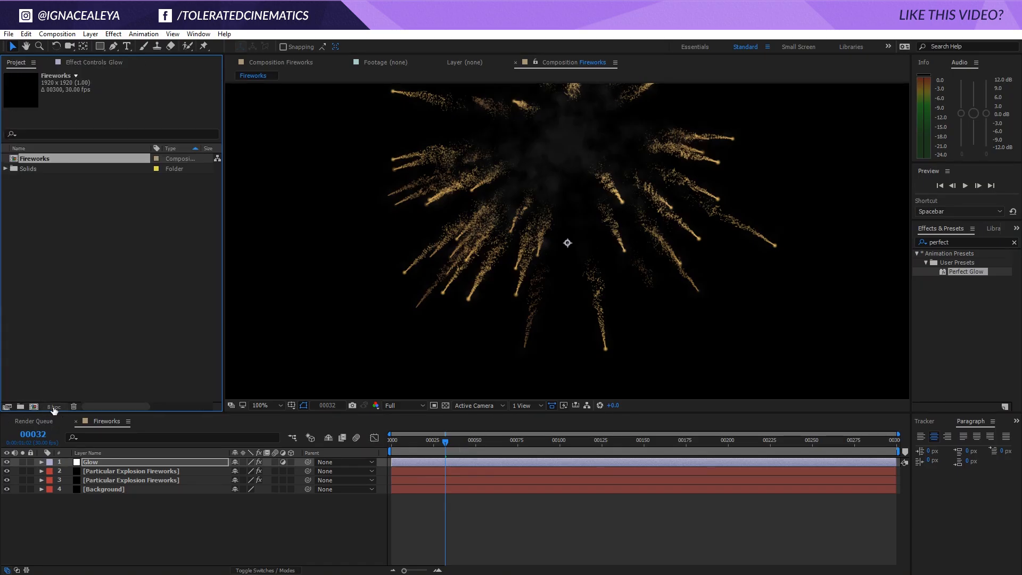
pyautogui.click(54, 406)
pyautogui.click(461, 224)
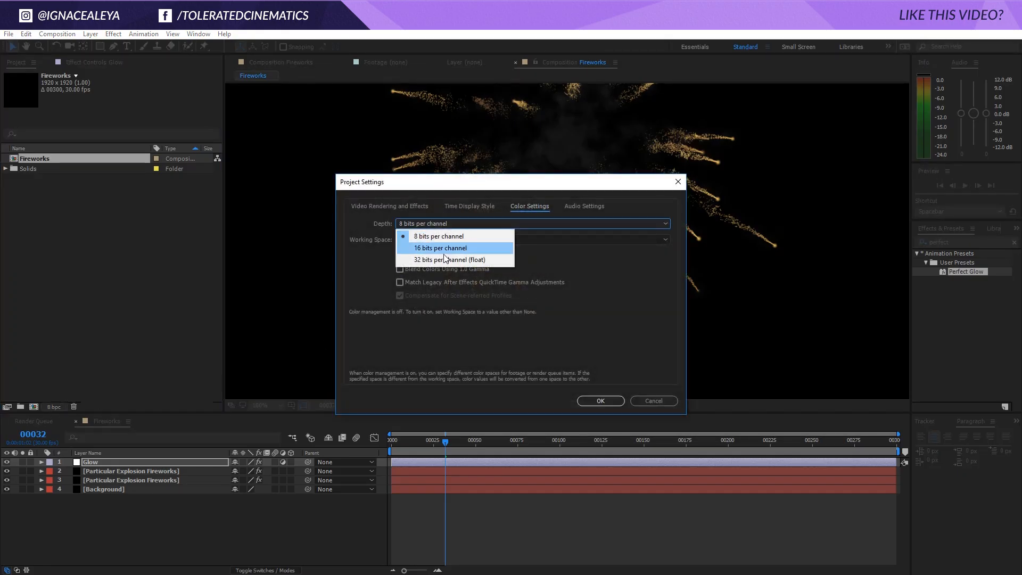
pyautogui.click(446, 259)
pyautogui.click(599, 399)
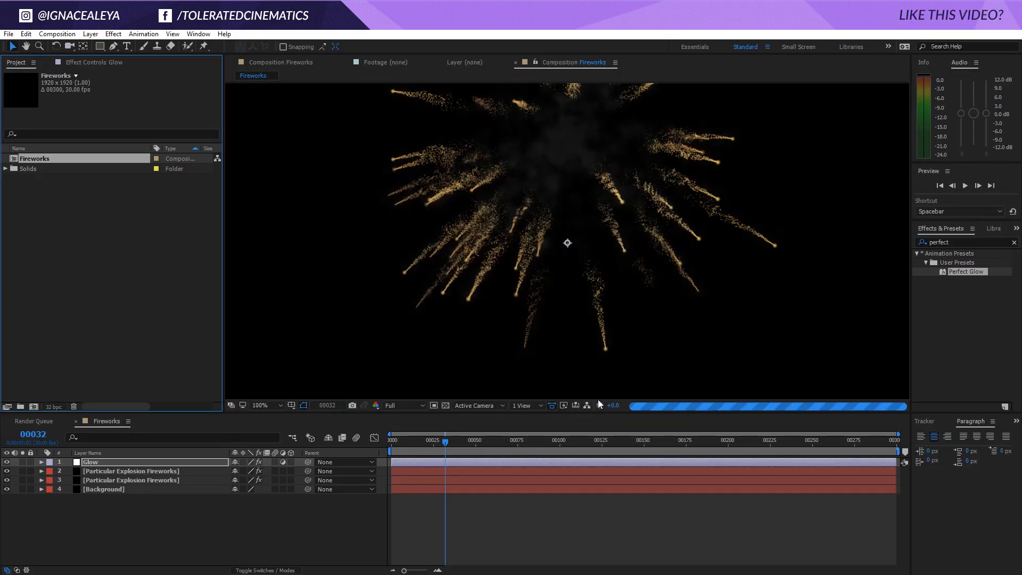
# Lower the Glow Threshold of the Glow layer's first Glow effect to 21.2% and view the whole composition
pyautogui.click(91, 462)
pyautogui.click(75, 62)
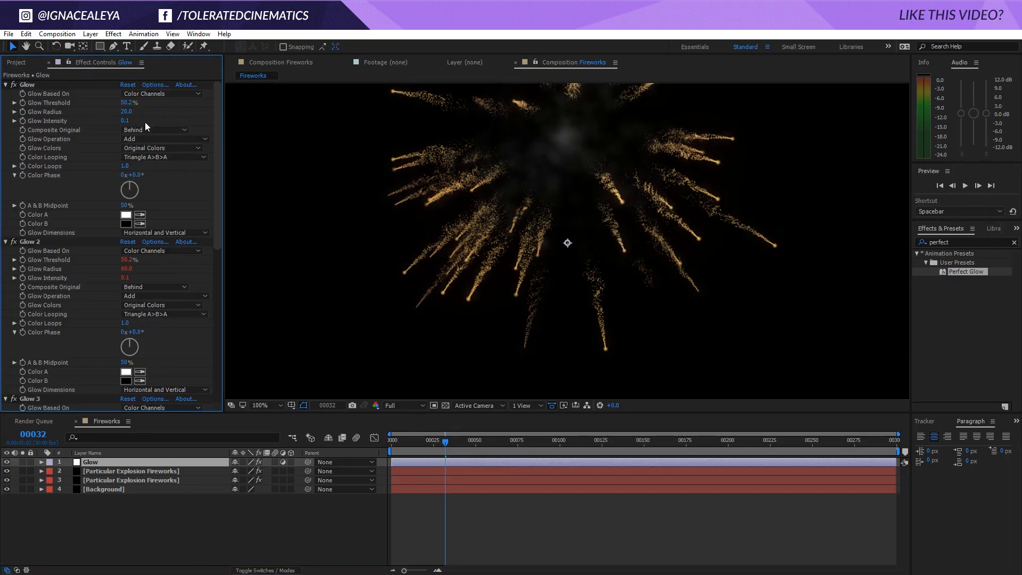
pyautogui.moveTo(129, 106); pyautogui.dragTo(112, 107)
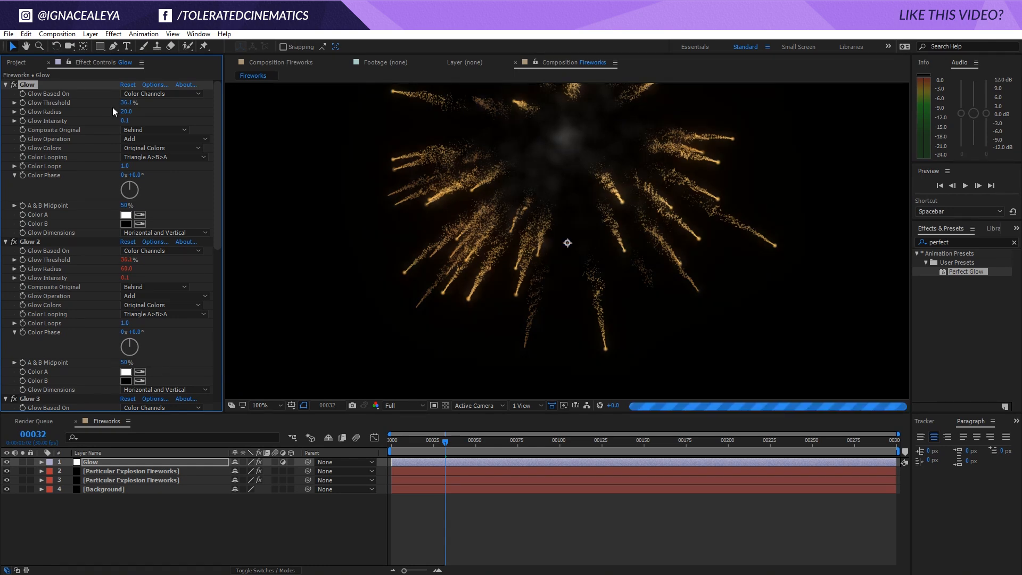
pyautogui.moveTo(115, 107); pyautogui.dragTo(114, 103)
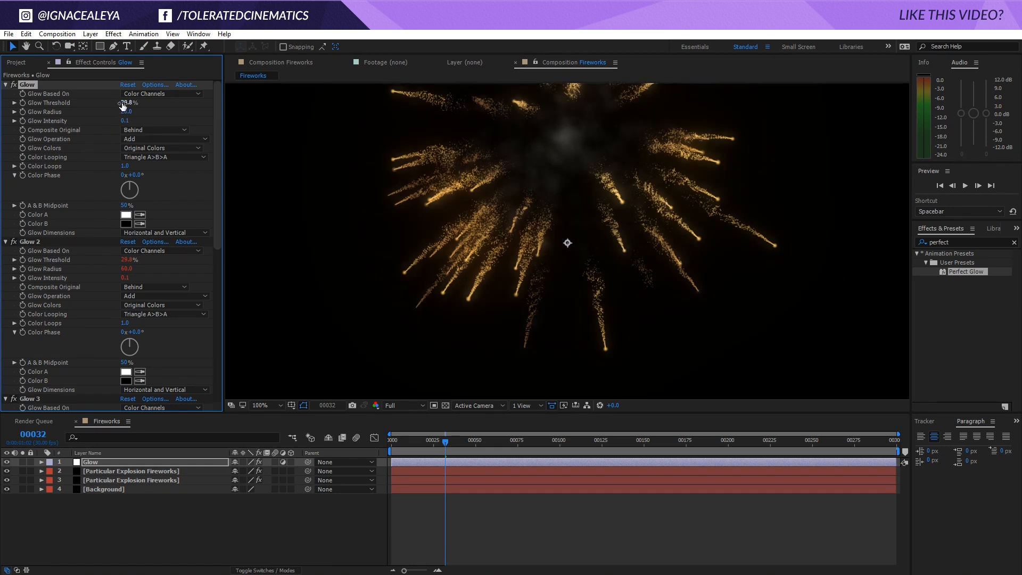
pyautogui.moveTo(126, 102); pyautogui.dragTo(113, 106)
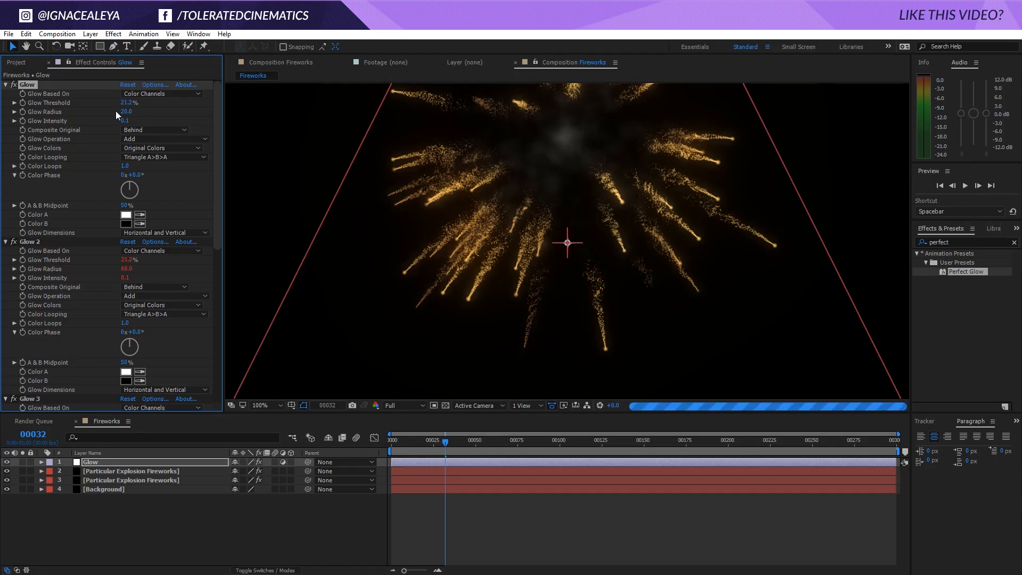
pyautogui.scroll(-2, 354, 190)
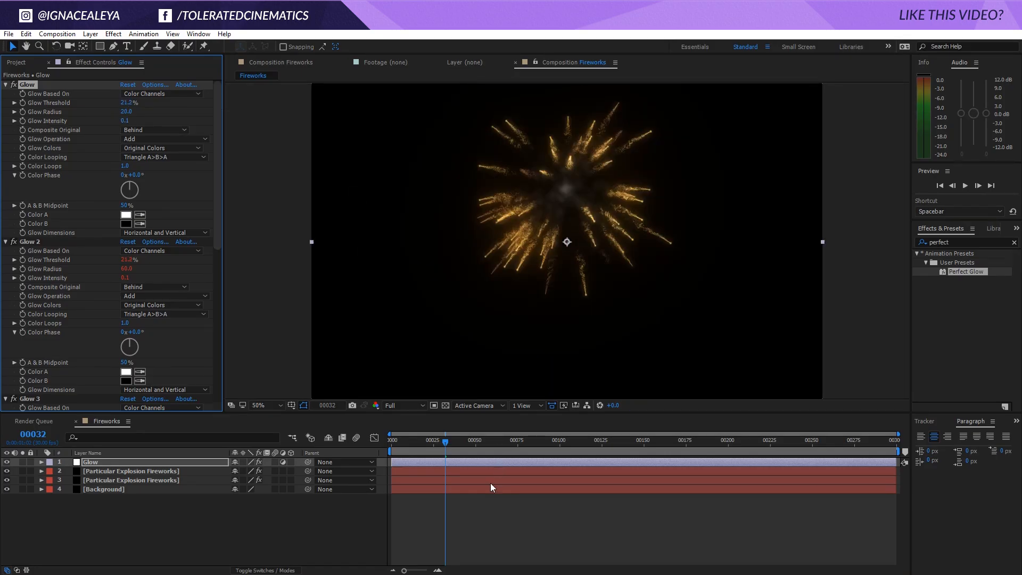
# Compare the fireworks with and without the Glow adjustment layer by toggling its visibility several times
pyautogui.click(478, 517)
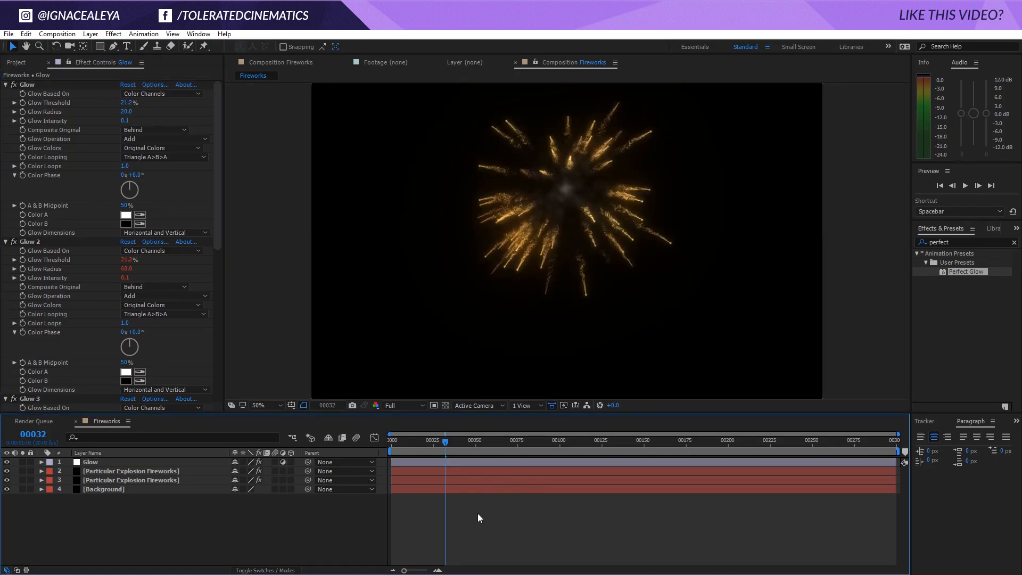
pyautogui.click(6, 462)
pyautogui.click(7, 462)
pyautogui.click(7, 463)
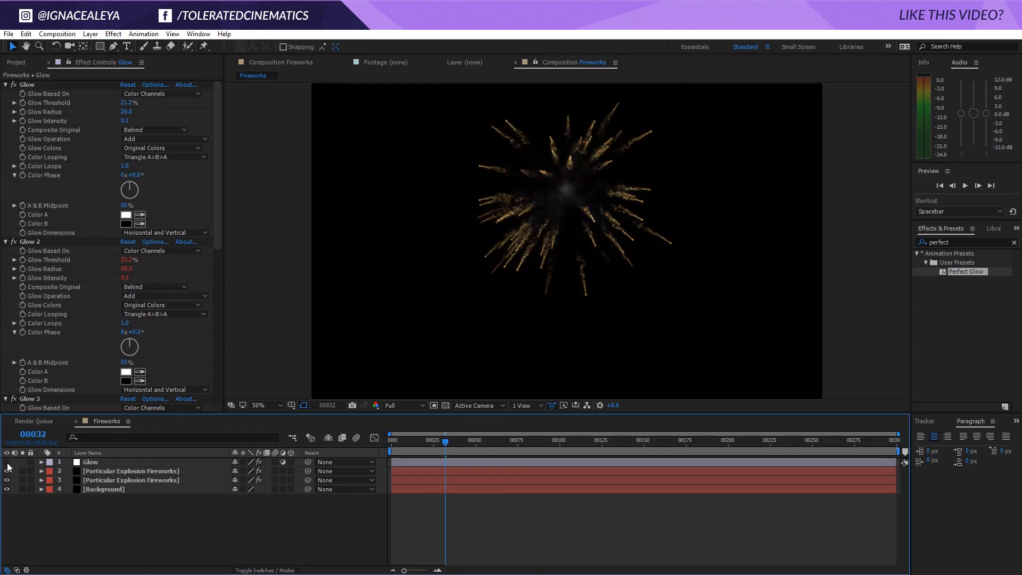
pyautogui.click(7, 462)
pyautogui.click(7, 462)
pyautogui.click(7, 462)
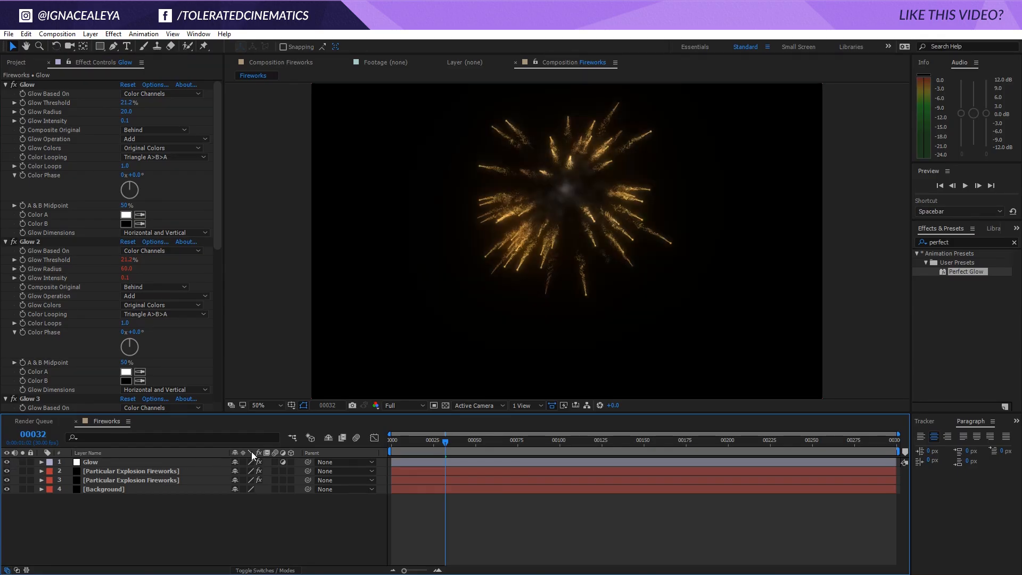
# Start animating the first Glow effect's Glow Threshold at frame 11 with a keyframe value of 50%
pyautogui.click(410, 443)
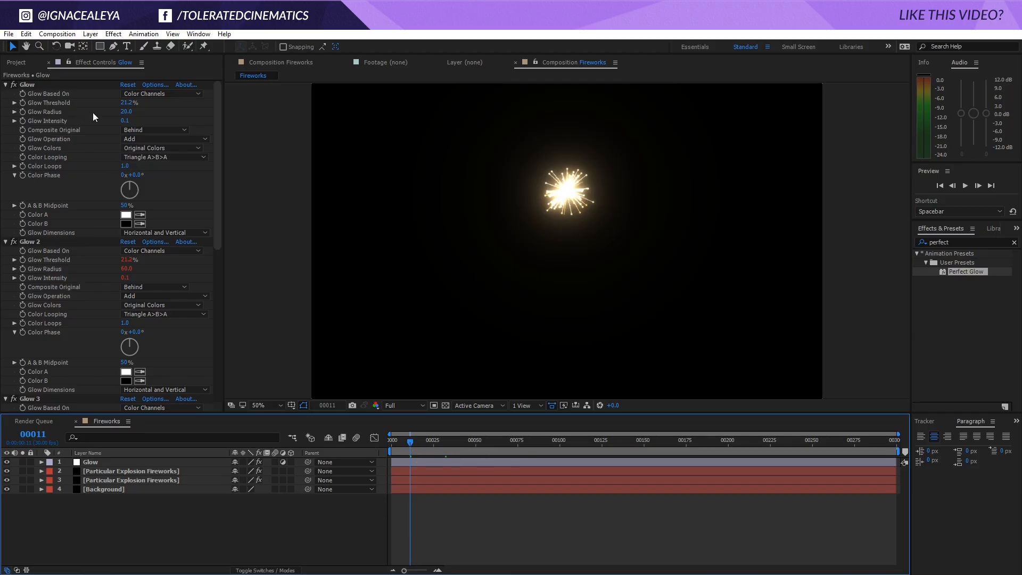
pyautogui.click(23, 101)
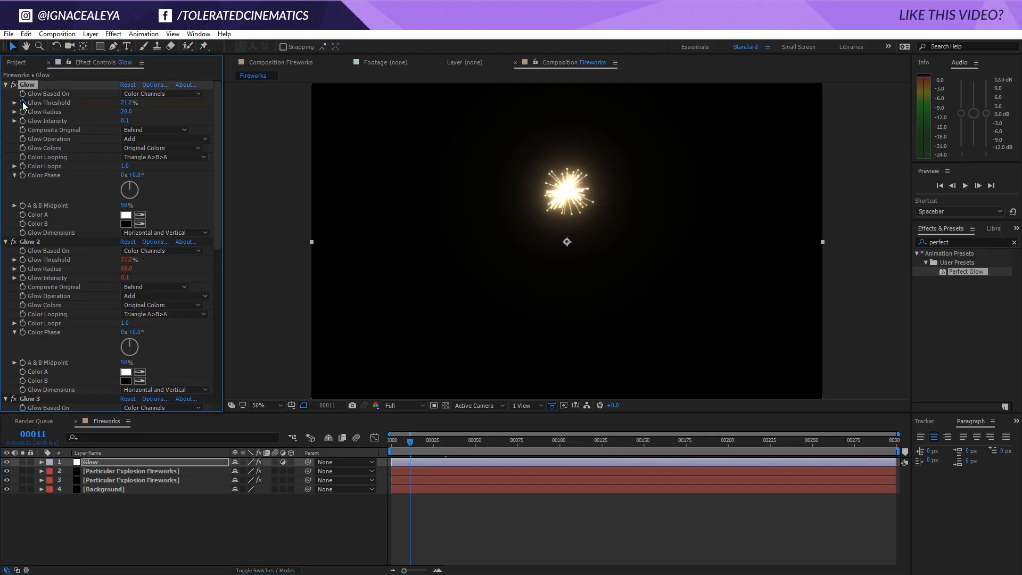
pyautogui.click(131, 103)
pyautogui.write('50')
pyautogui.press('Return')
# Add a second Glow Threshold keyframe of 20% at frame 21
pyautogui.press('space')
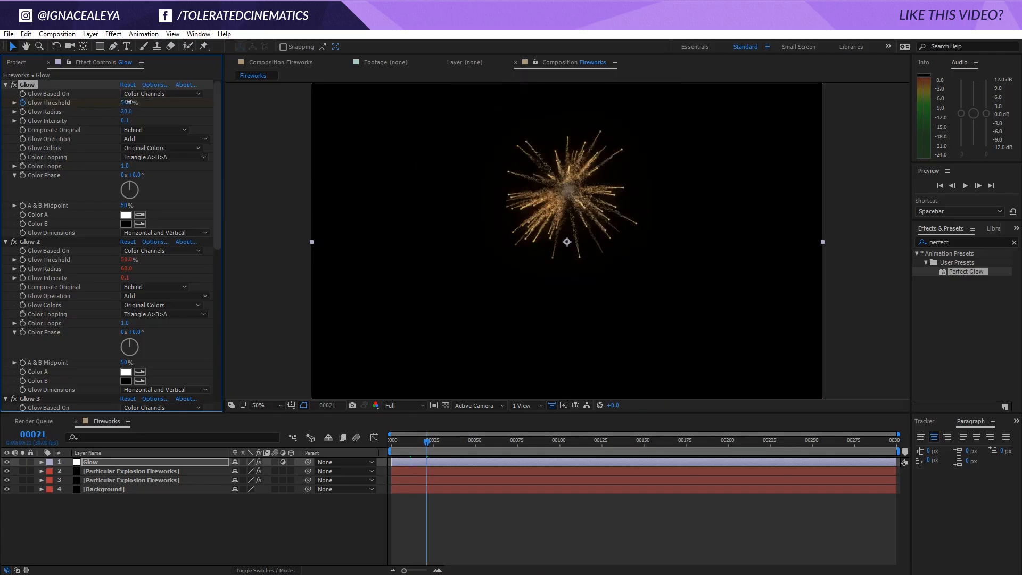
pyautogui.click(128, 102)
pyautogui.write('20')
pyautogui.press('Return')
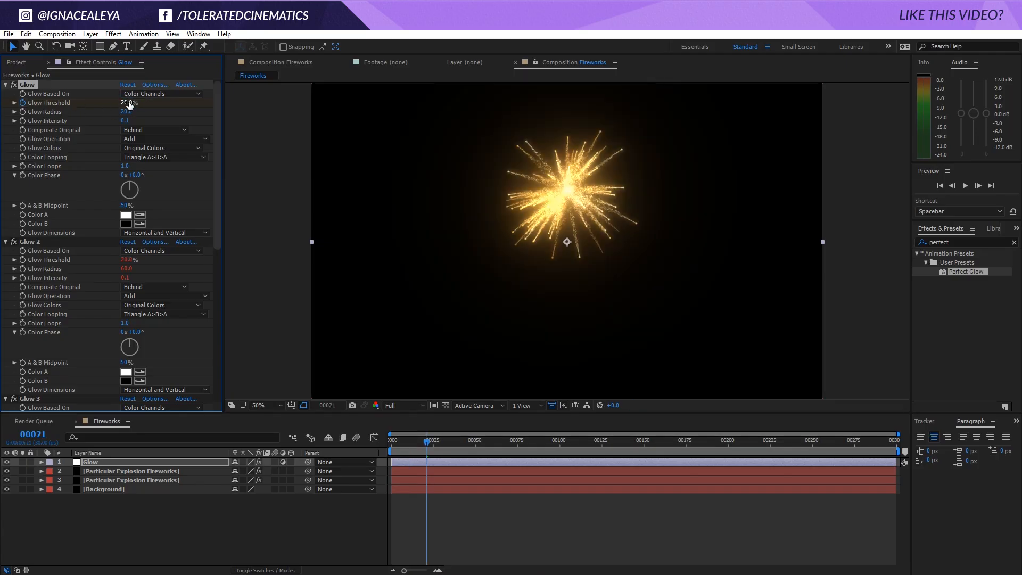
# Reveal the Glow layer's keyframes, place the 20% Glow Threshold keyframe at about frame 22, and preview the animation
pyautogui.click(415, 462)
pyautogui.press('u')
pyautogui.moveTo(426, 480); pyautogui.dragTo(445, 480)
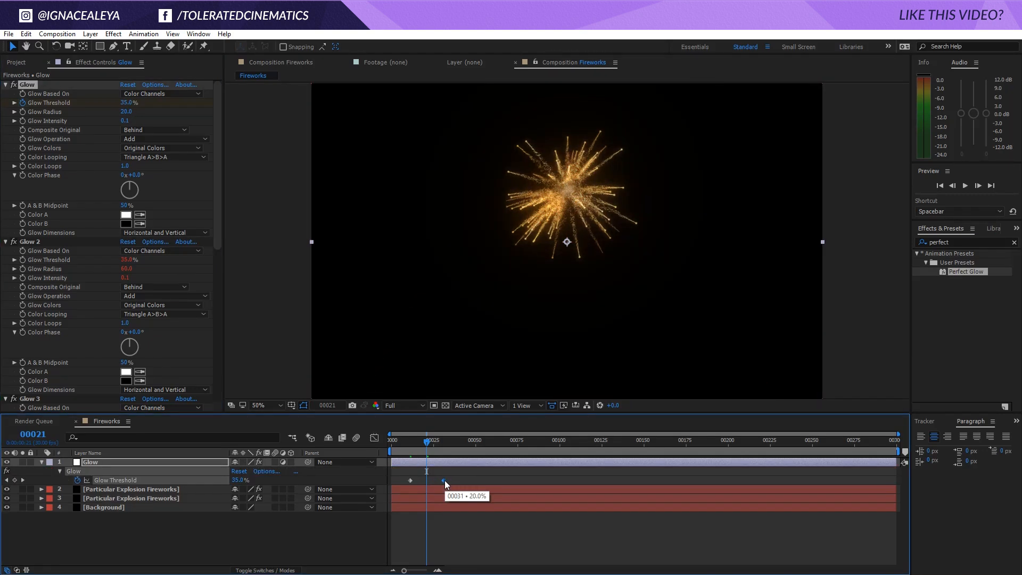
pyautogui.moveTo(445, 480); pyautogui.dragTo(428, 481)
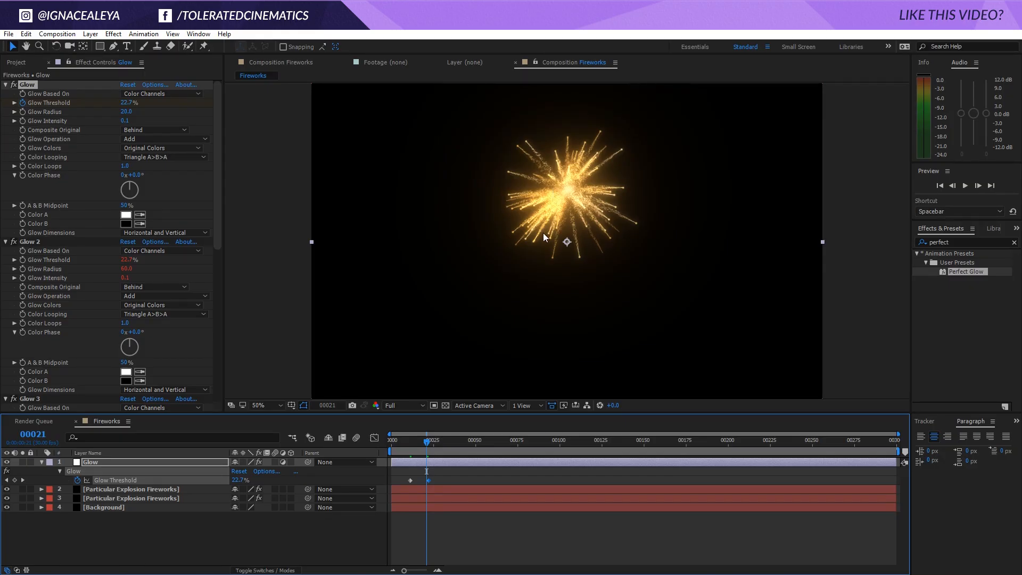
pyautogui.click(446, 518)
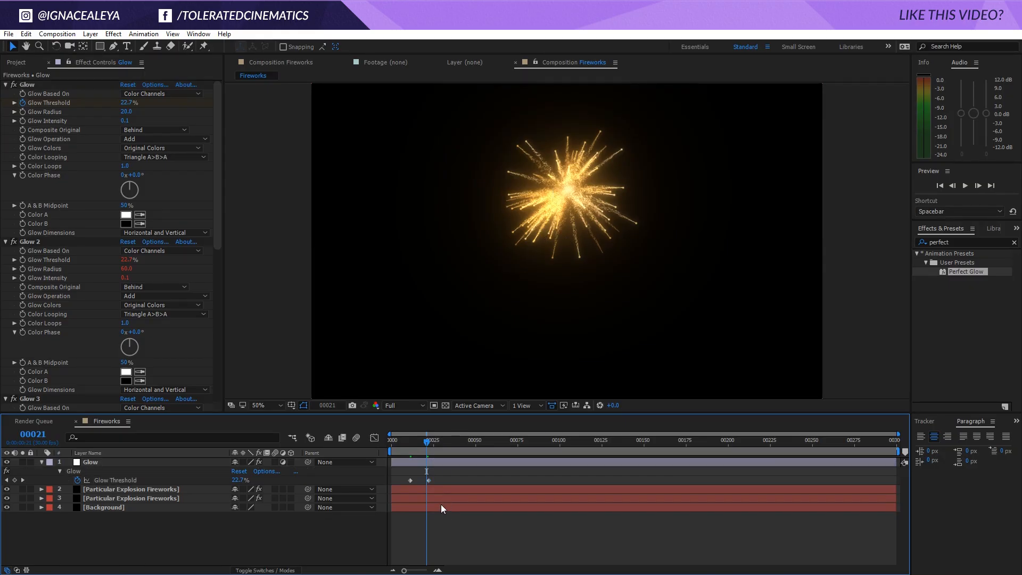
pyautogui.press('space')
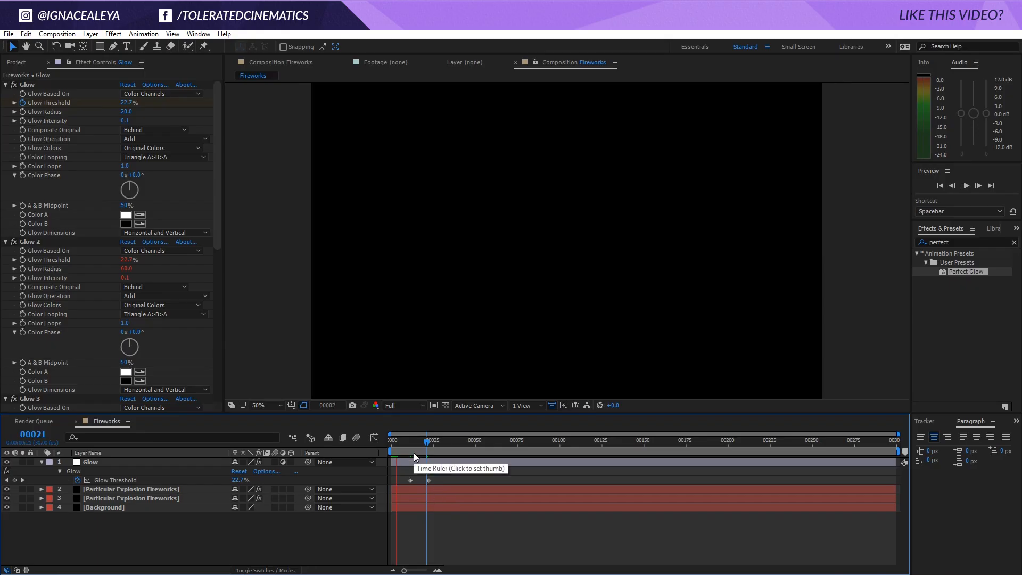
# Go to frame 31 and add a new adjustment layer above the Glow layer
pyautogui.moveTo(428, 446); pyautogui.dragTo(443, 445)
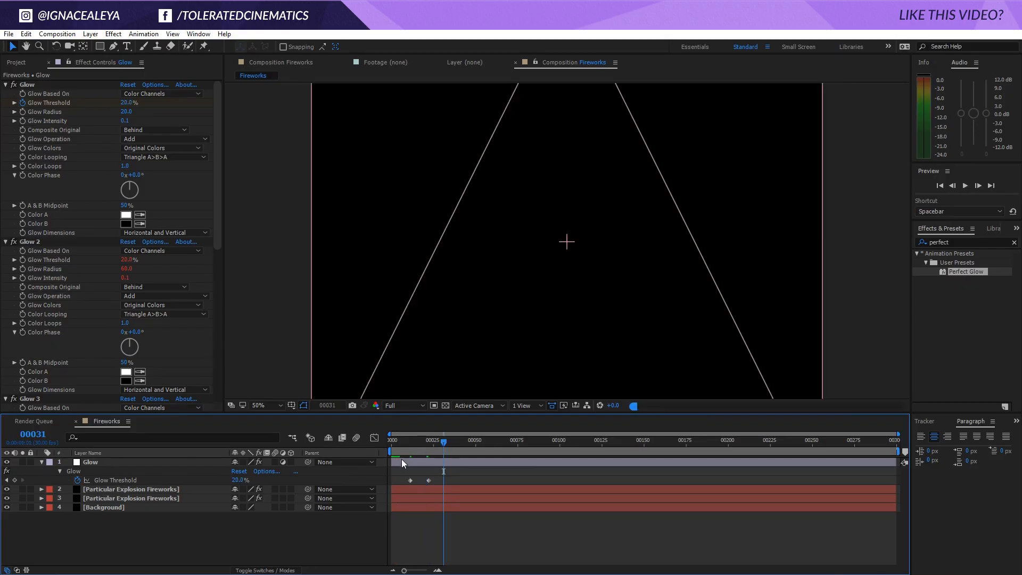
pyautogui.rightClick(237, 529)
pyautogui.moveTo(269, 430)
pyautogui.click(187, 514)
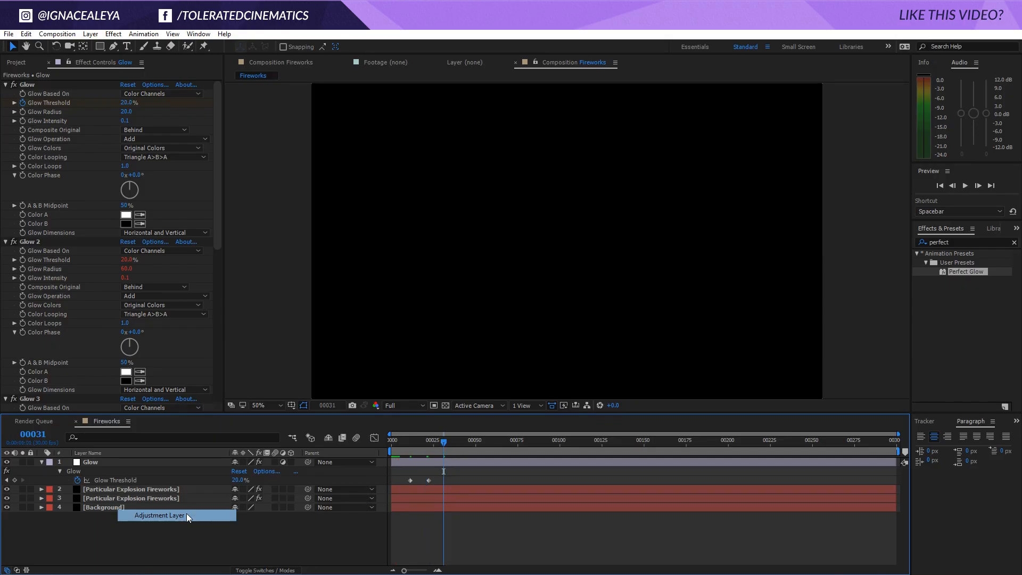
# Apply Unsharp Mask to the new adjustment layer and set its Amount to 100
pyautogui.click(109, 36)
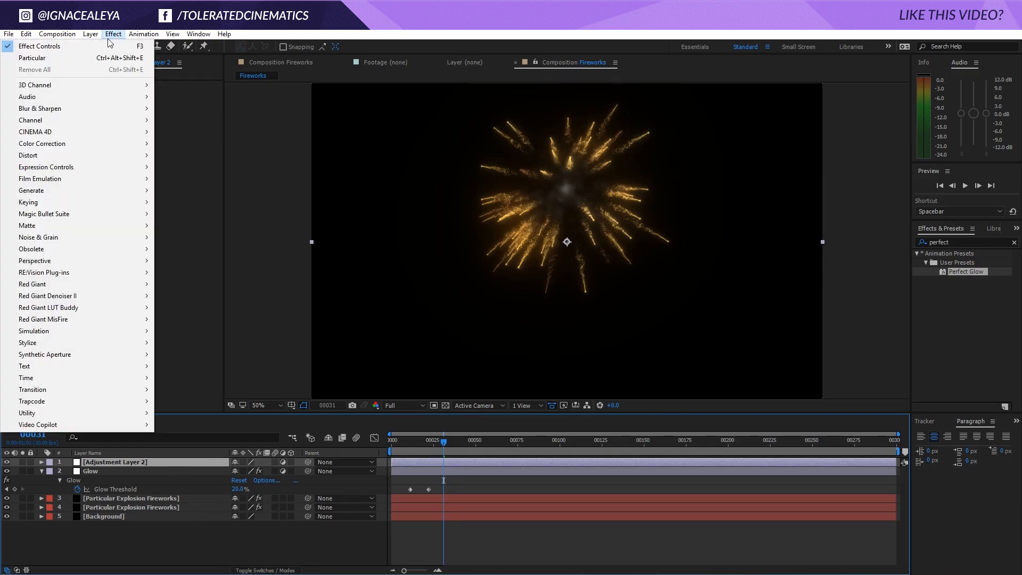
pyautogui.moveTo(84, 109)
pyautogui.click(186, 272)
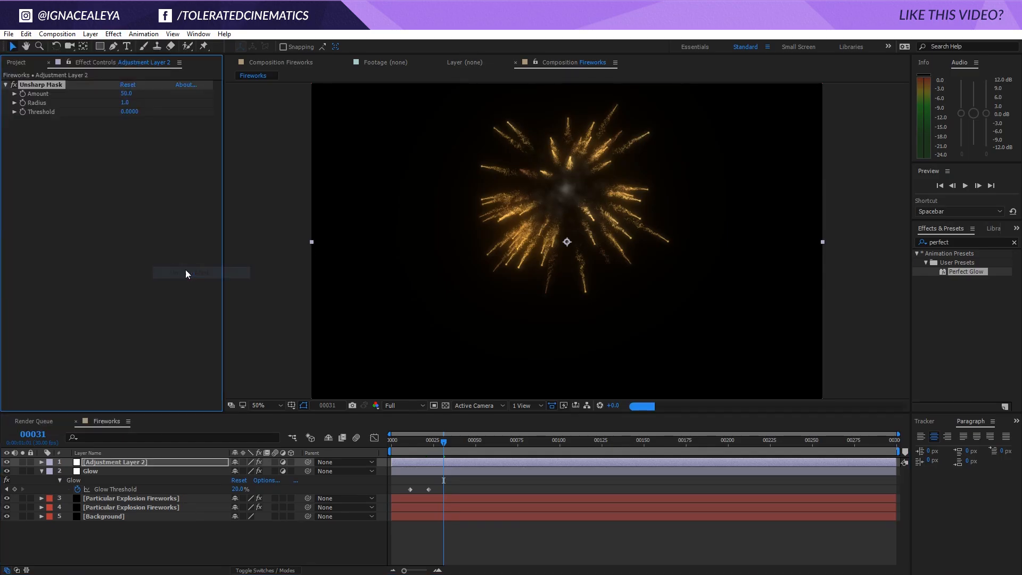
pyautogui.click(129, 93)
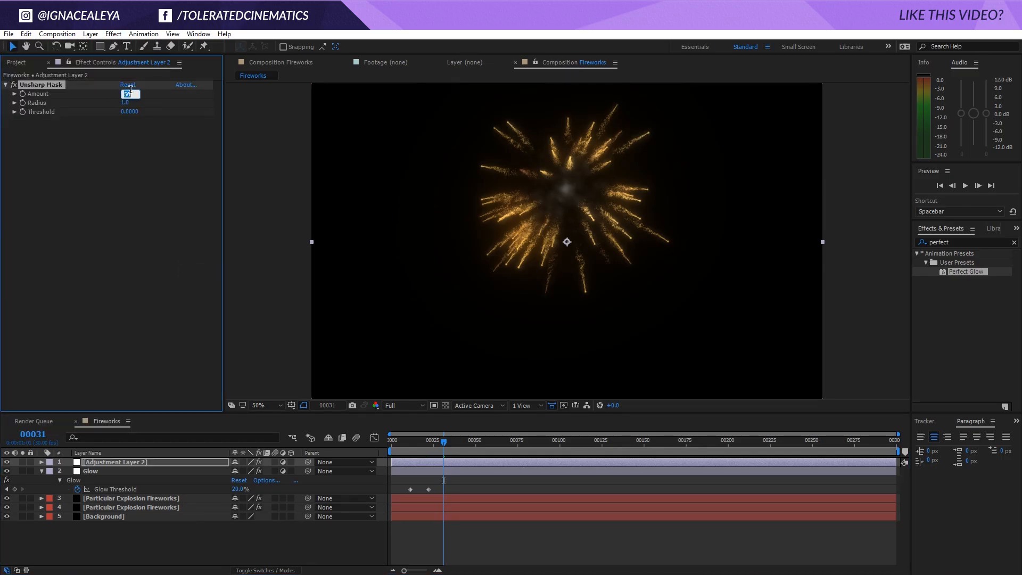
pyautogui.write('100')
pyautogui.press('Return')
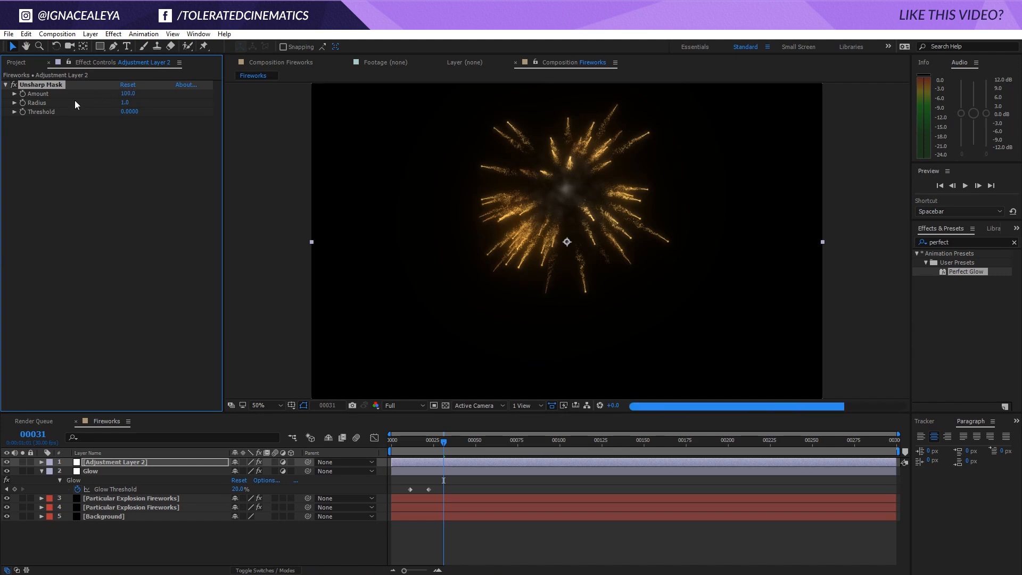
# Compare the fireworks with and without the Unsharp Mask by toggling the effect several times
pyautogui.click(12, 85)
pyautogui.click(12, 85)
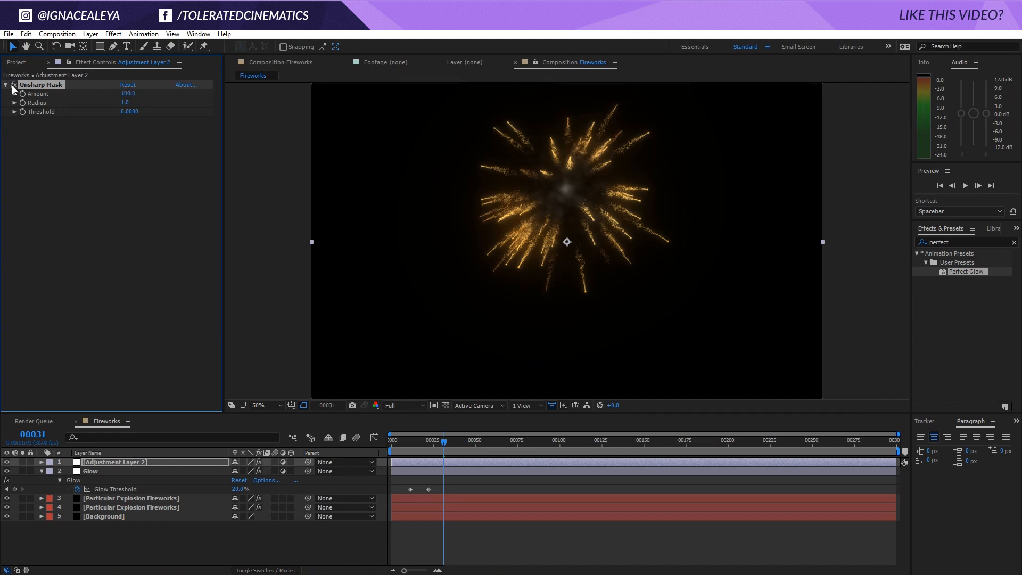
pyautogui.click(13, 85)
pyautogui.click(12, 86)
pyautogui.click(12, 85)
pyautogui.click(12, 86)
# Set Motion Blur to On in the Particular rendering settings of the lower Particular Explosion Fireworks layer
pyautogui.click(176, 507)
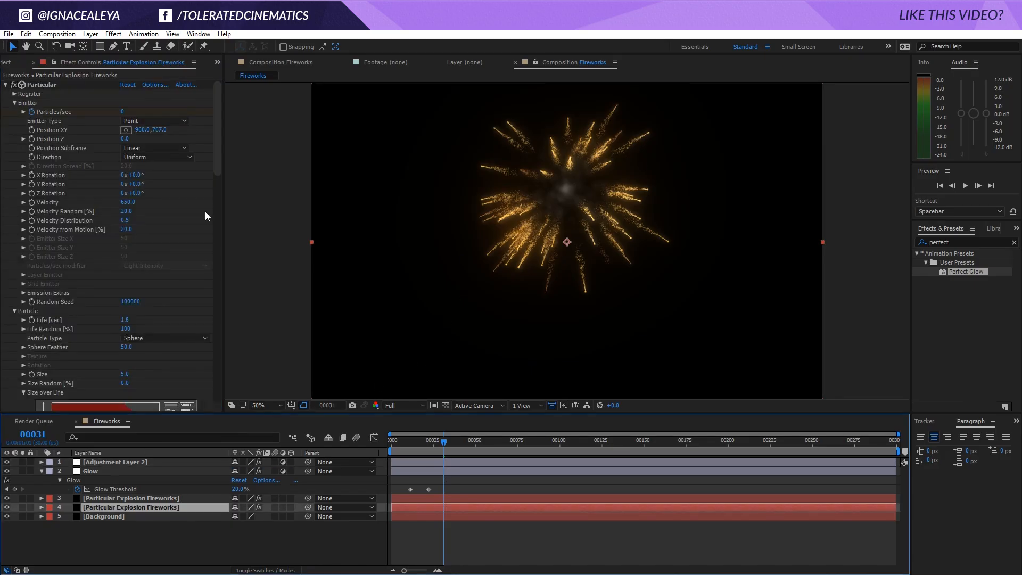
pyautogui.moveTo(218, 130); pyautogui.dragTo(208, 340)
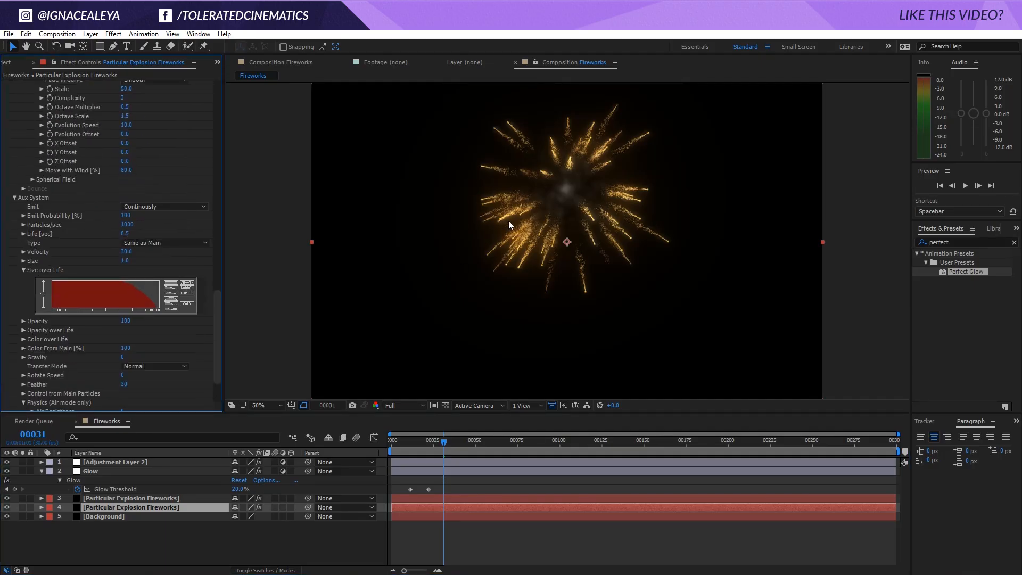
pyautogui.scroll(-2, 24, 391)
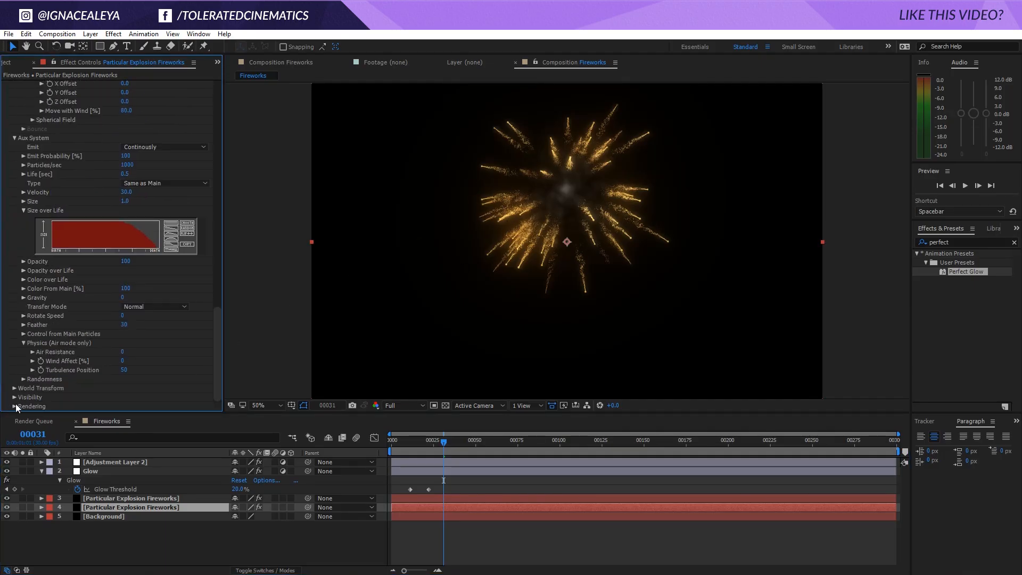
pyautogui.click(14, 406)
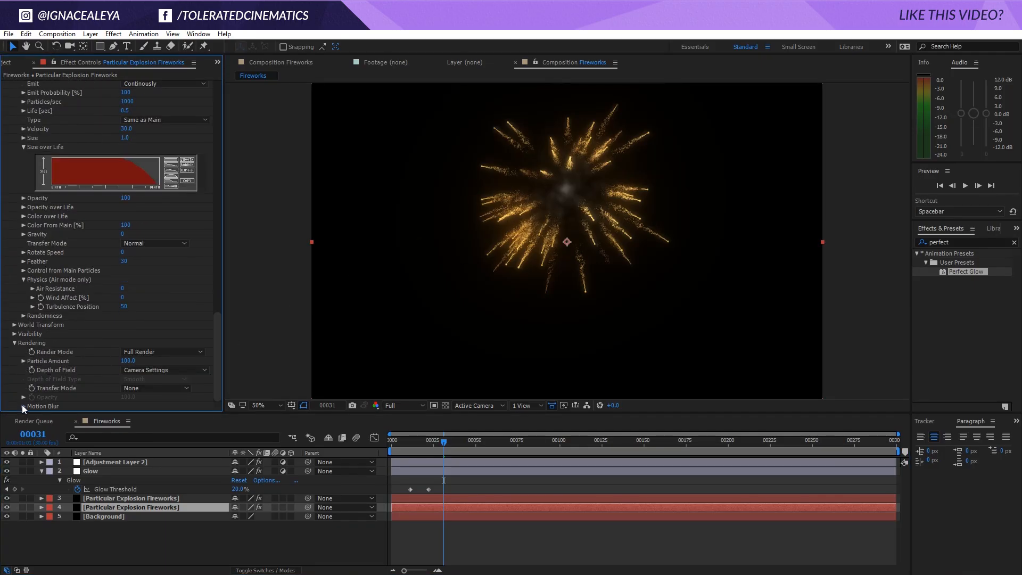
pyautogui.click(23, 406)
pyautogui.click(149, 344)
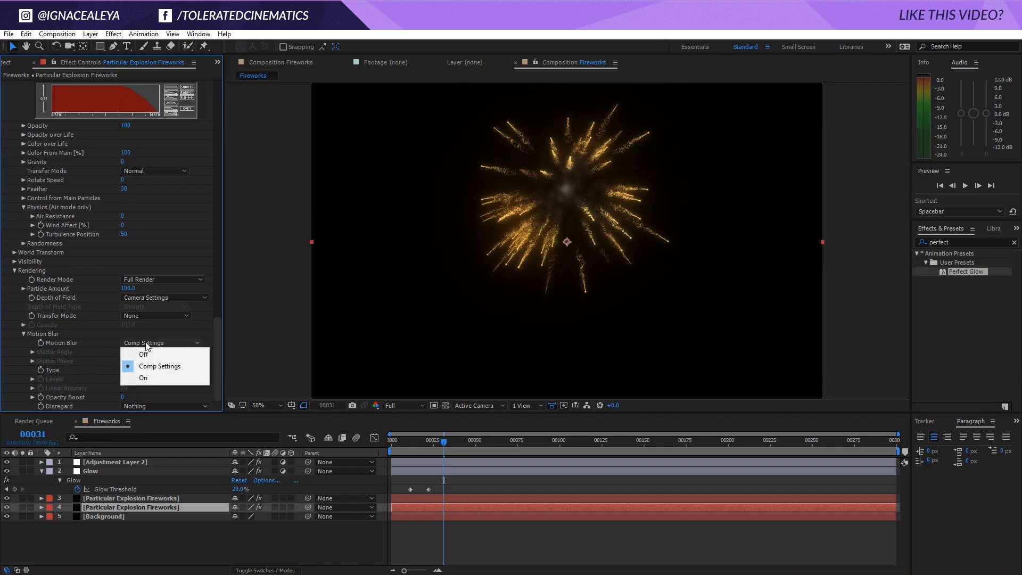
pyautogui.click(150, 379)
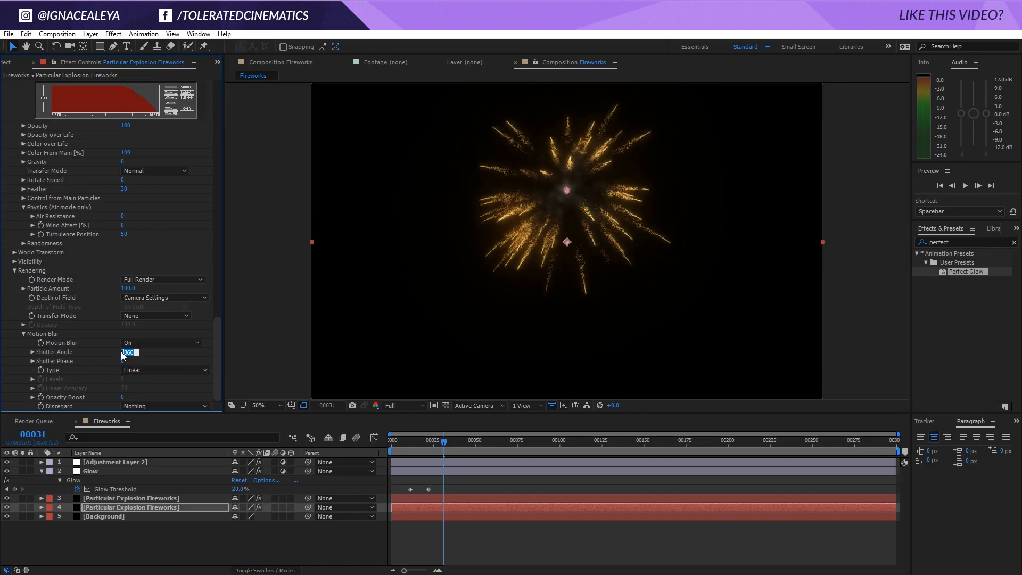
# Try a motion blur Shutter Angle of 1000 and return it to 360
pyautogui.write('1000')
pyautogui.press('Return')
pyautogui.click(127, 352)
pyautogui.write('360')
pyautogui.press('Return')
# Apply the Tint and VC Color Vibrance effects to the topmost adjustment layer, below its Unsharp Mask
pyautogui.click(119, 461)
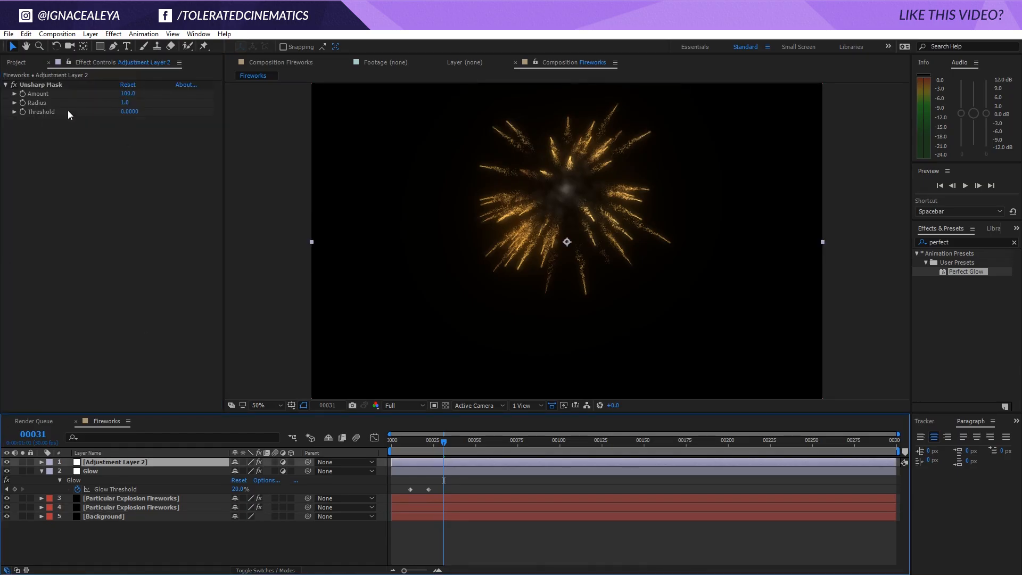
pyautogui.click(117, 35)
pyautogui.moveTo(77, 144)
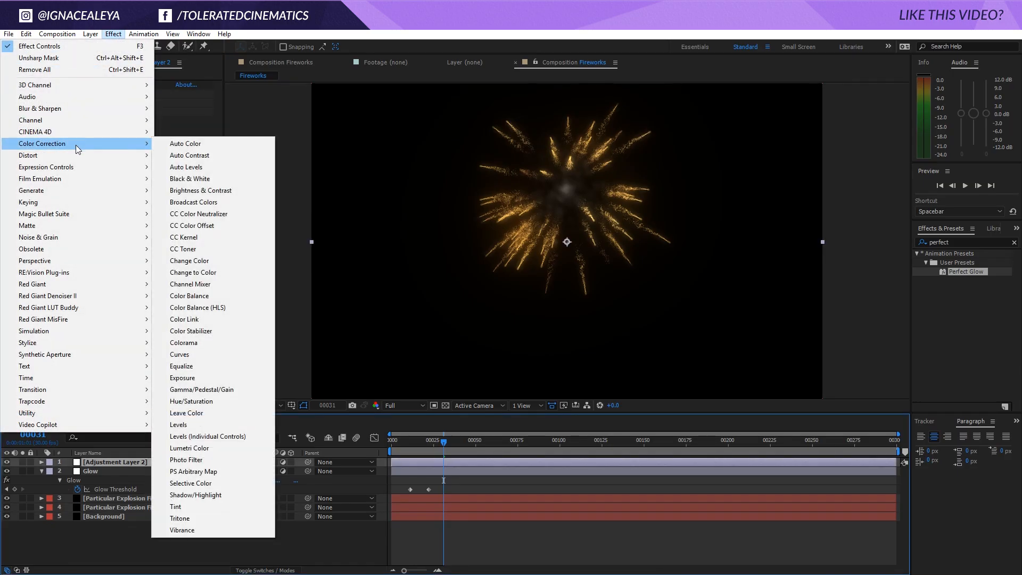
pyautogui.click(179, 507)
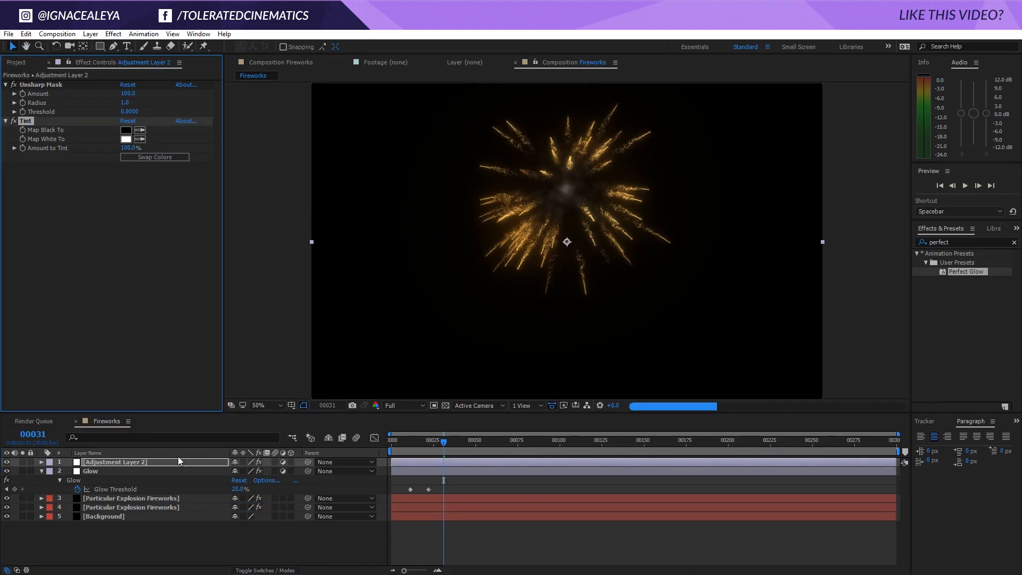
pyautogui.click(114, 34)
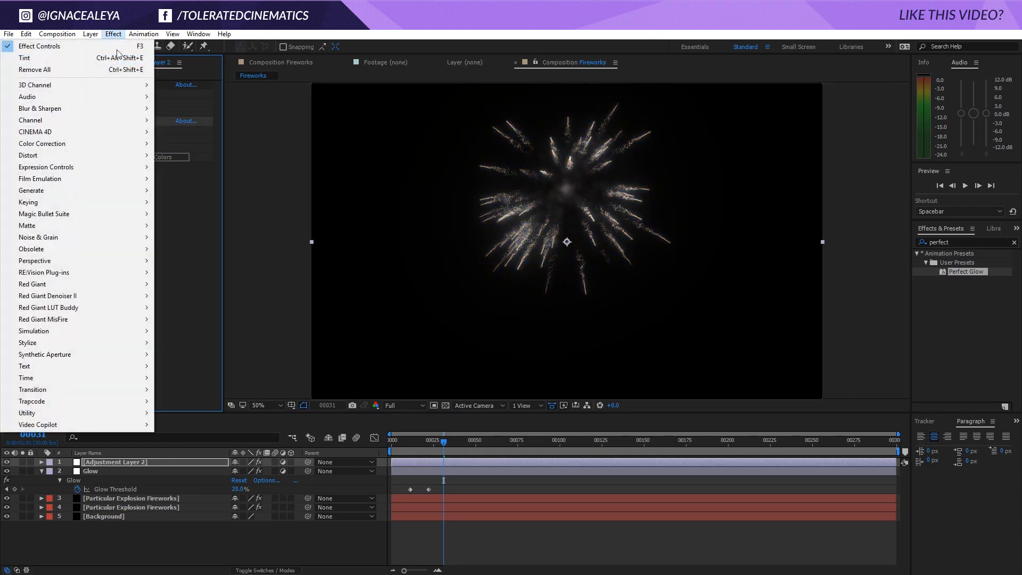
pyautogui.moveTo(98, 423)
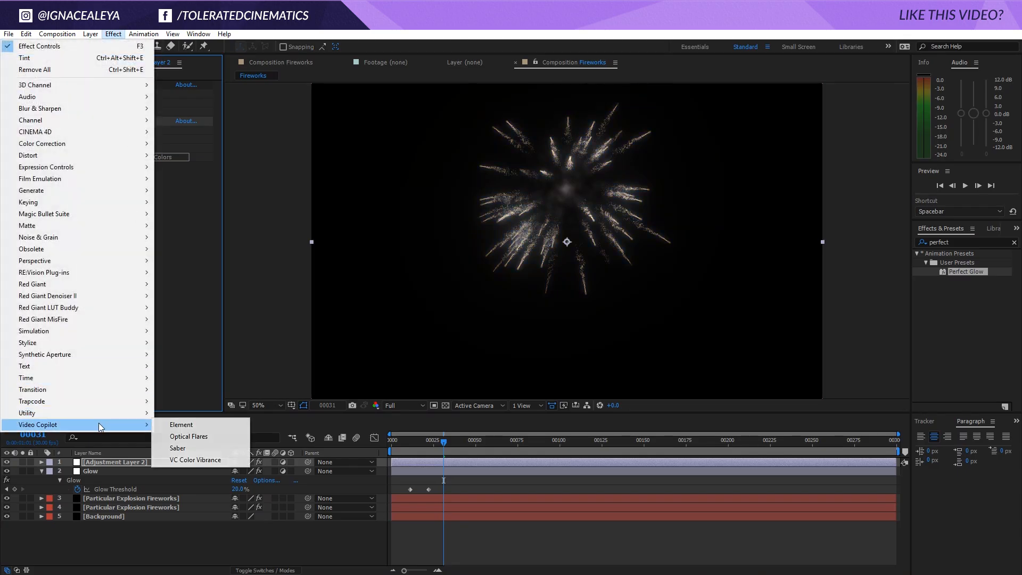
pyautogui.click(221, 459)
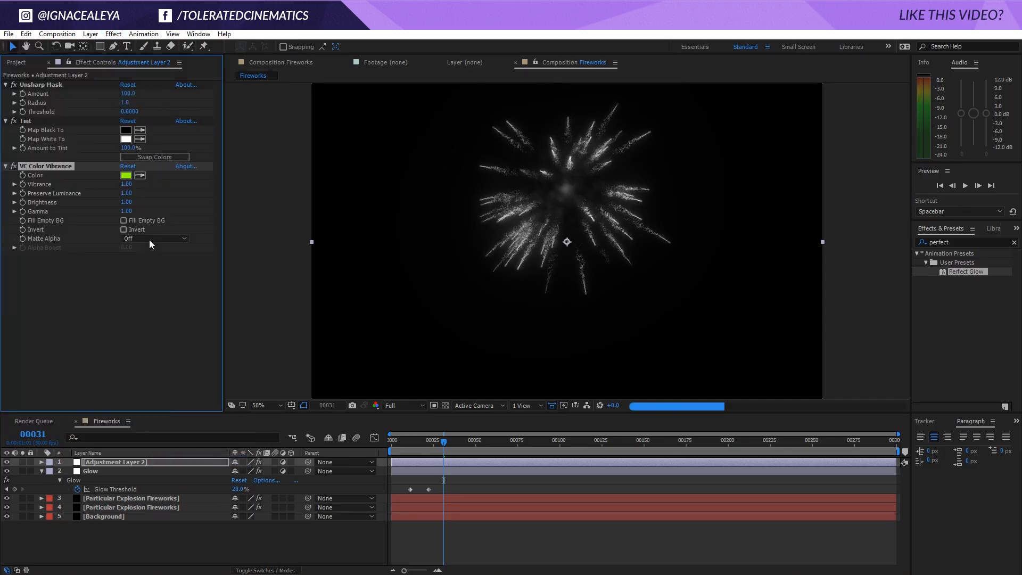
# Try red and blue hues for the VC Color Vibrance color and settle on light blue 92D7FF
pyautogui.click(126, 175)
pyautogui.moveTo(421, 468); pyautogui.dragTo(424, 375)
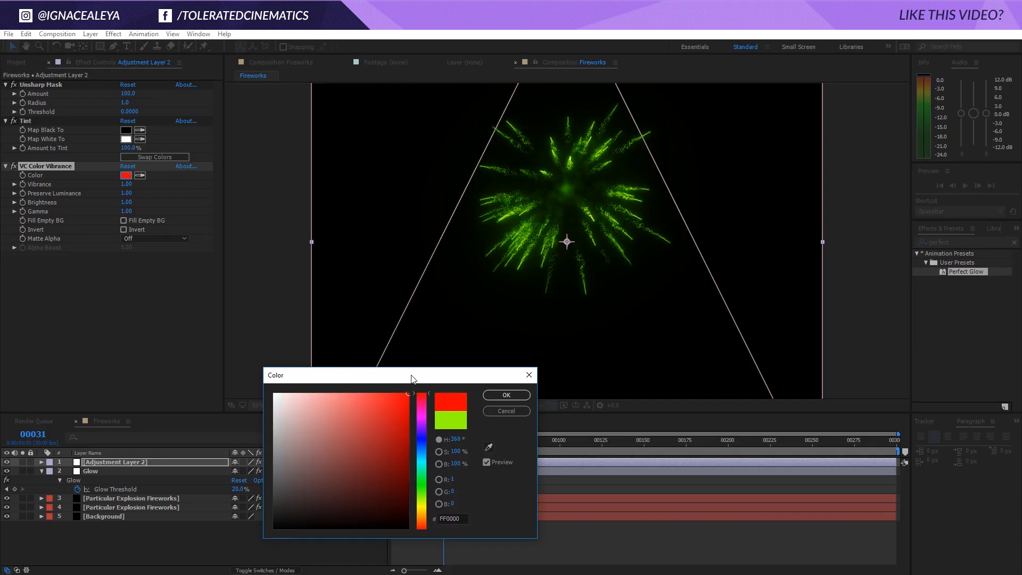
pyautogui.click(421, 453)
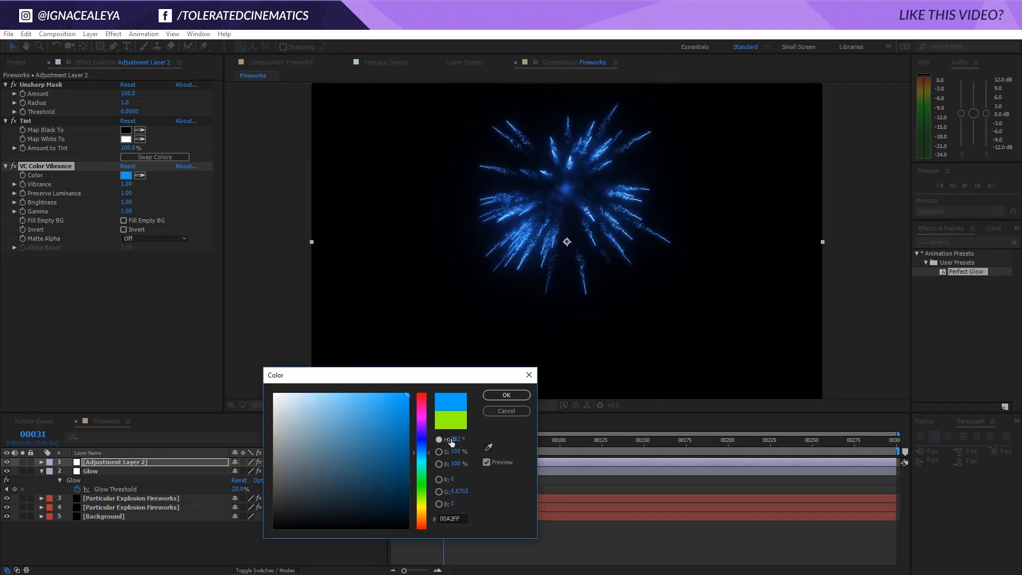
pyautogui.click(330, 394)
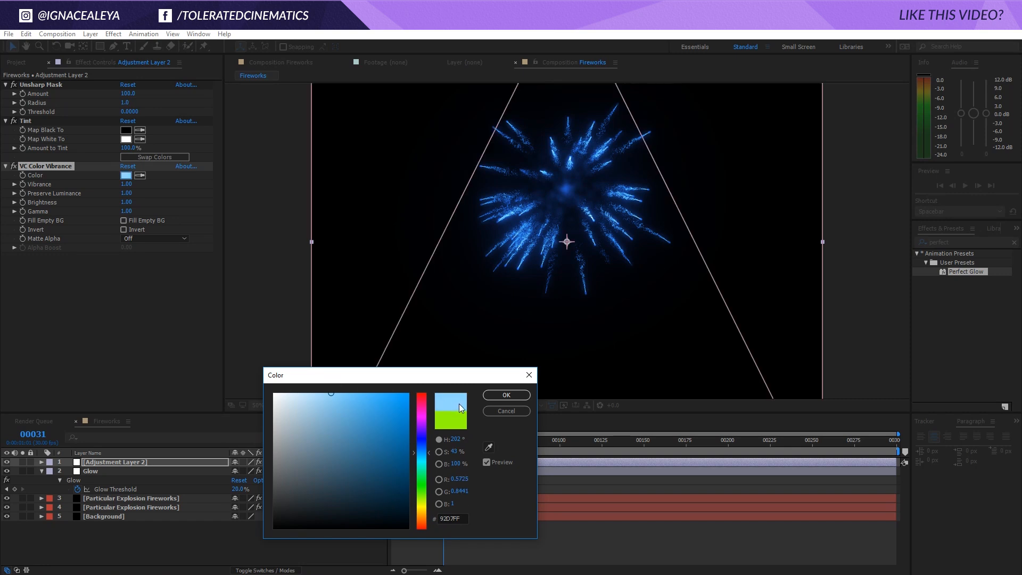
pyautogui.click(490, 397)
# Set the Vibrance of the VC Color Vibrance effect to 2
pyautogui.click(130, 184)
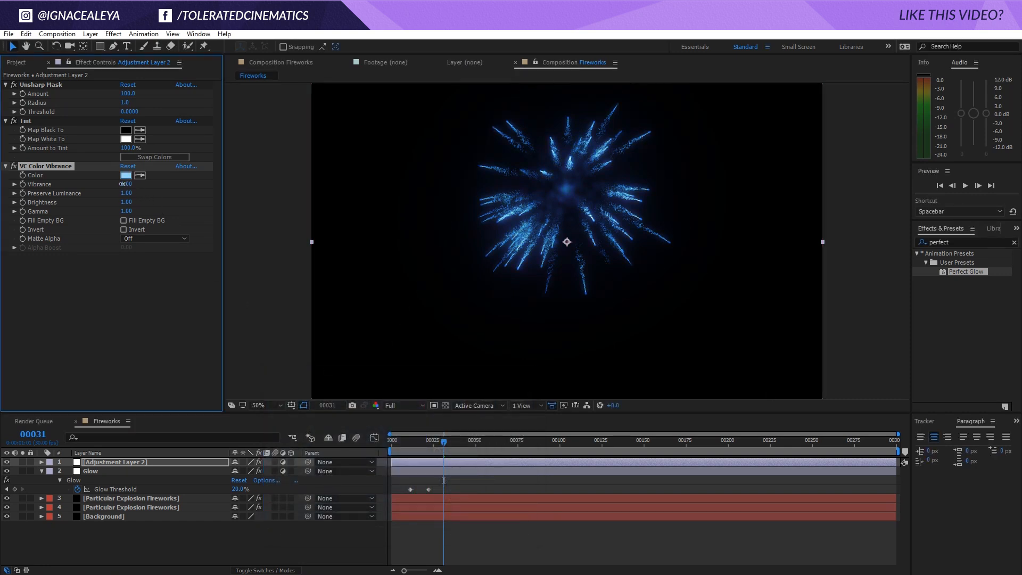
pyautogui.write('2')
pyautogui.press('Return')
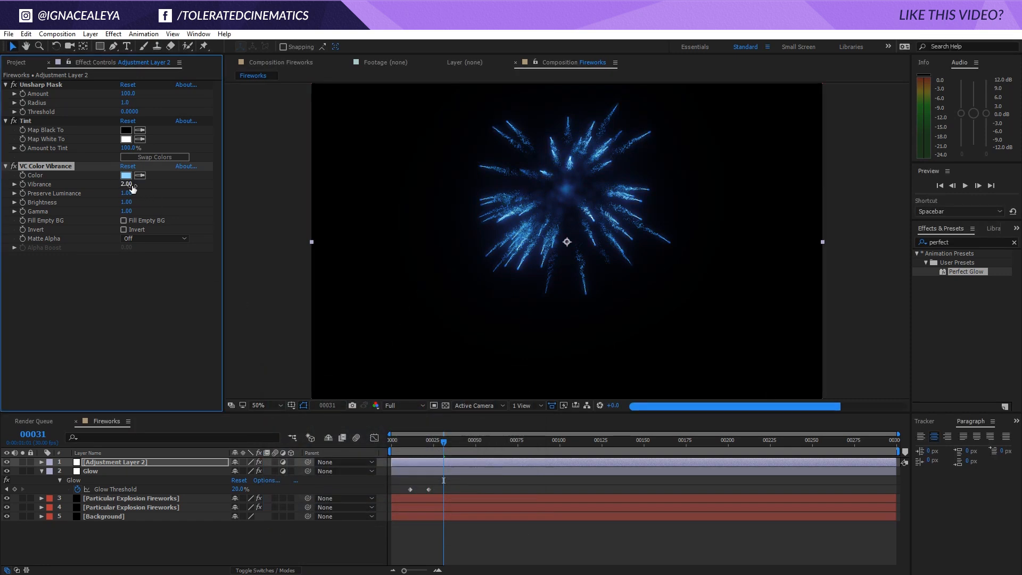
# Change the VC Color Vibrance color to a fully saturated orange, FF8400
pyautogui.click(126, 175)
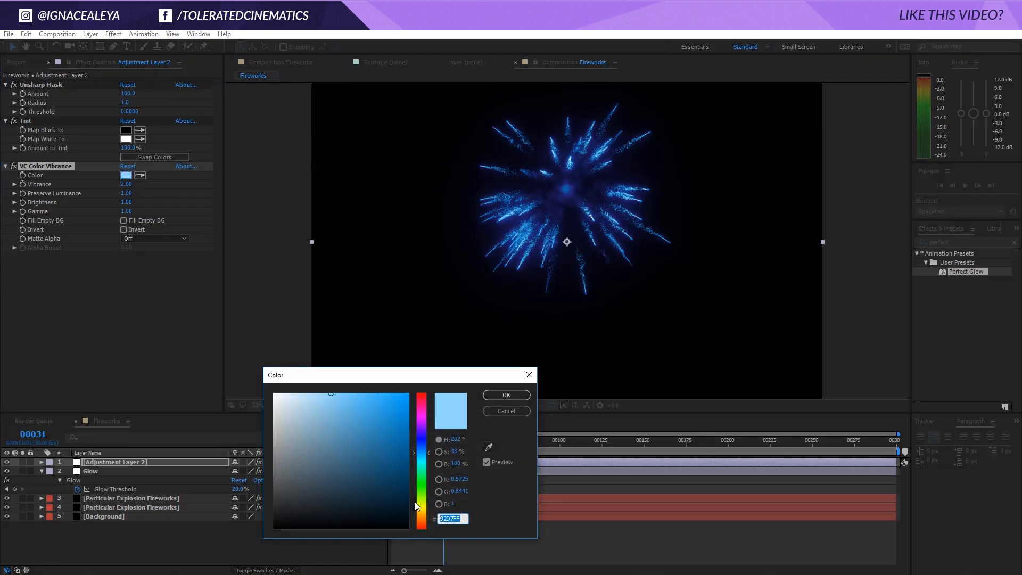
pyautogui.click(422, 519)
pyautogui.click(408, 393)
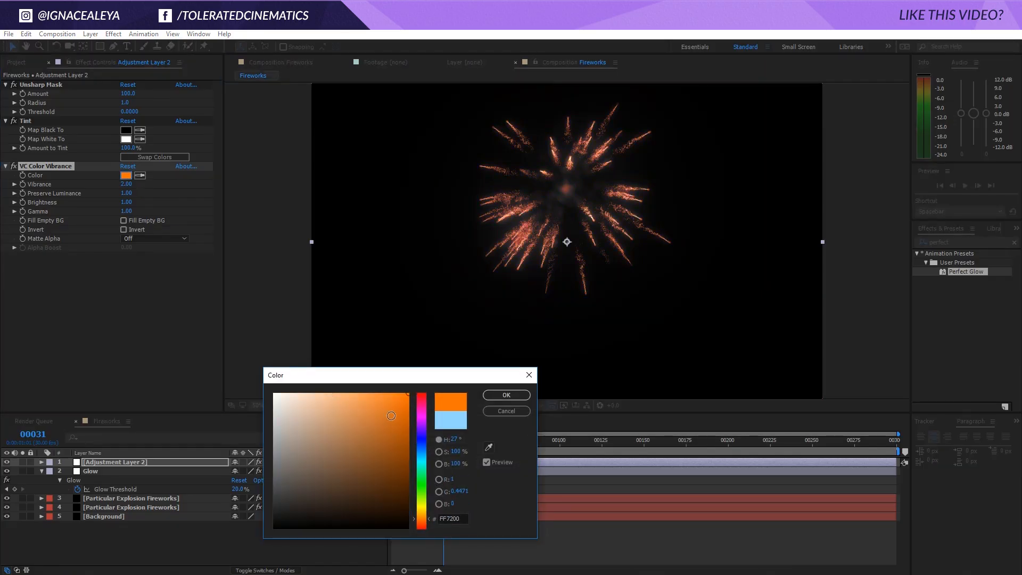
pyautogui.click(423, 521)
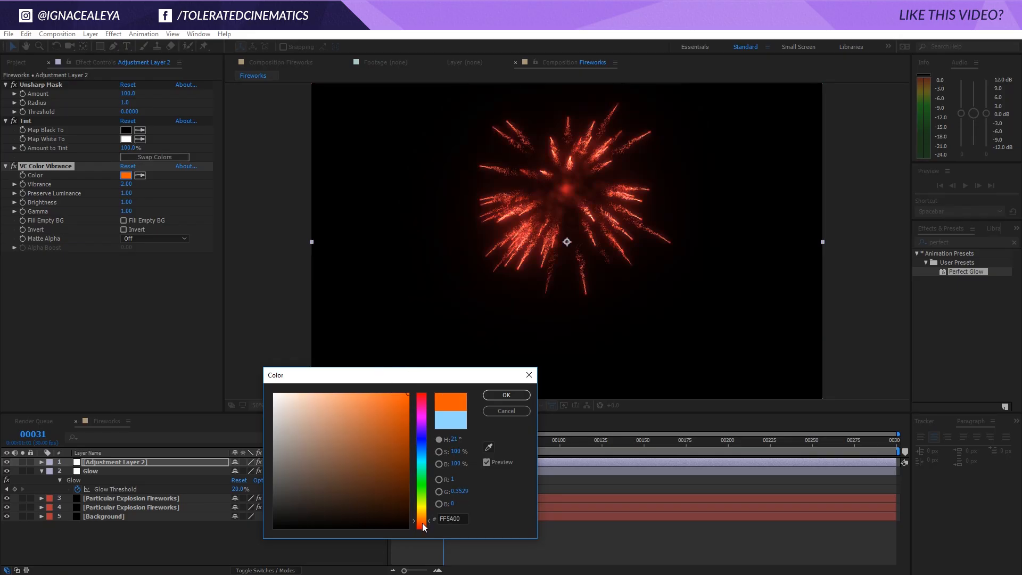
pyautogui.click(424, 516)
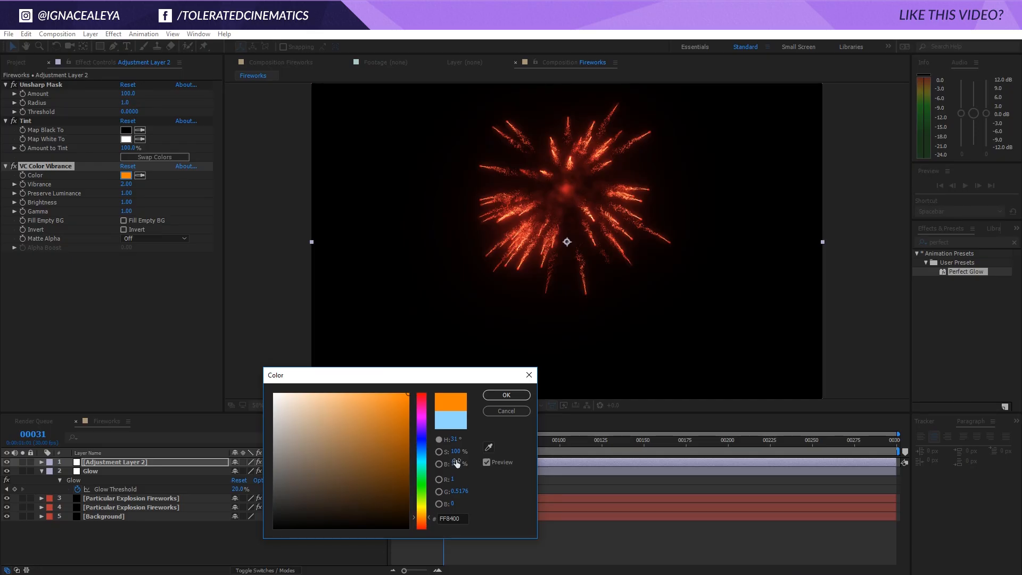
pyautogui.click(506, 396)
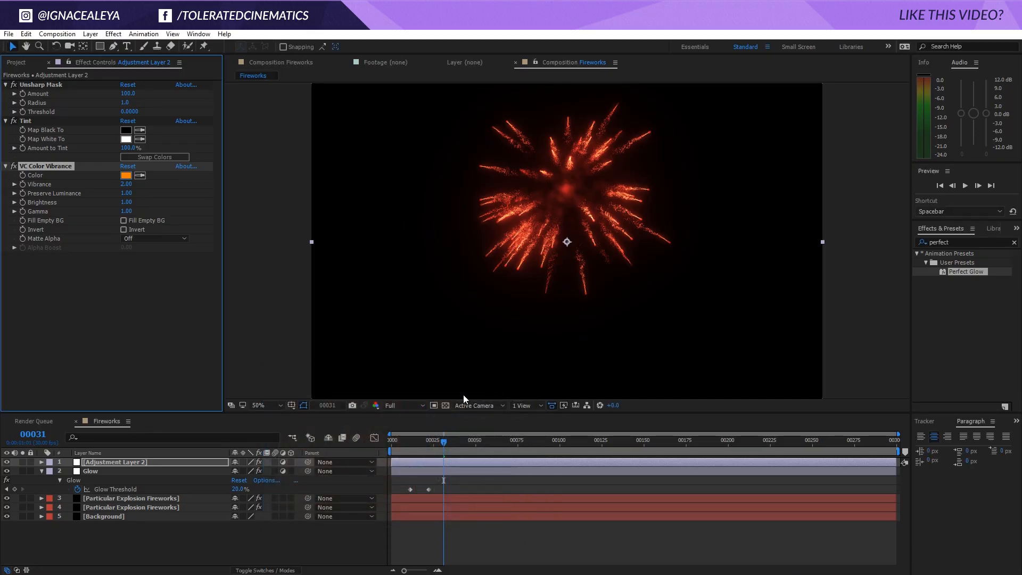
# Select the lower Particular Explosion Fireworks layer to bring up its Particular settings
pyautogui.click(45, 256)
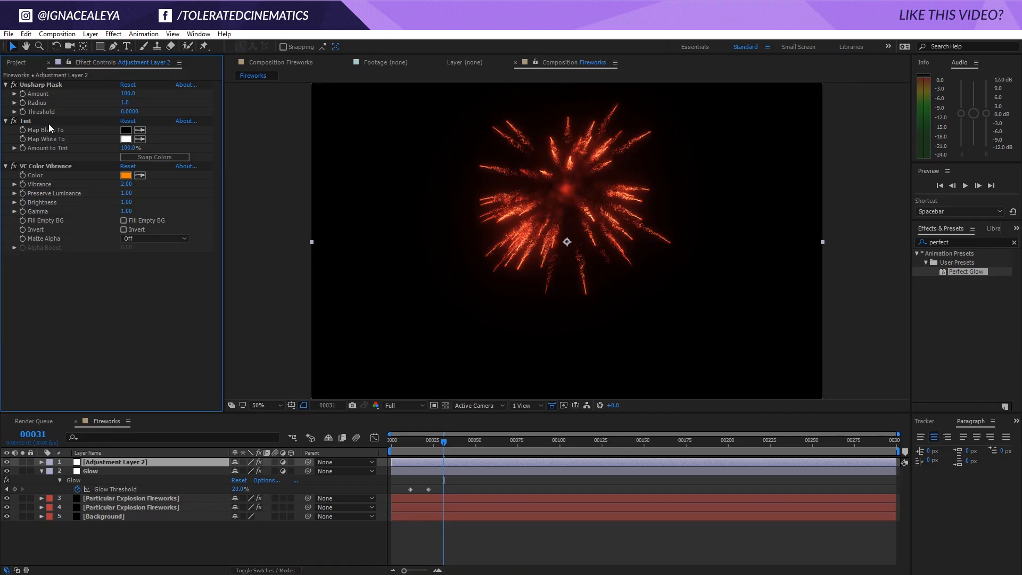
pyautogui.click(148, 508)
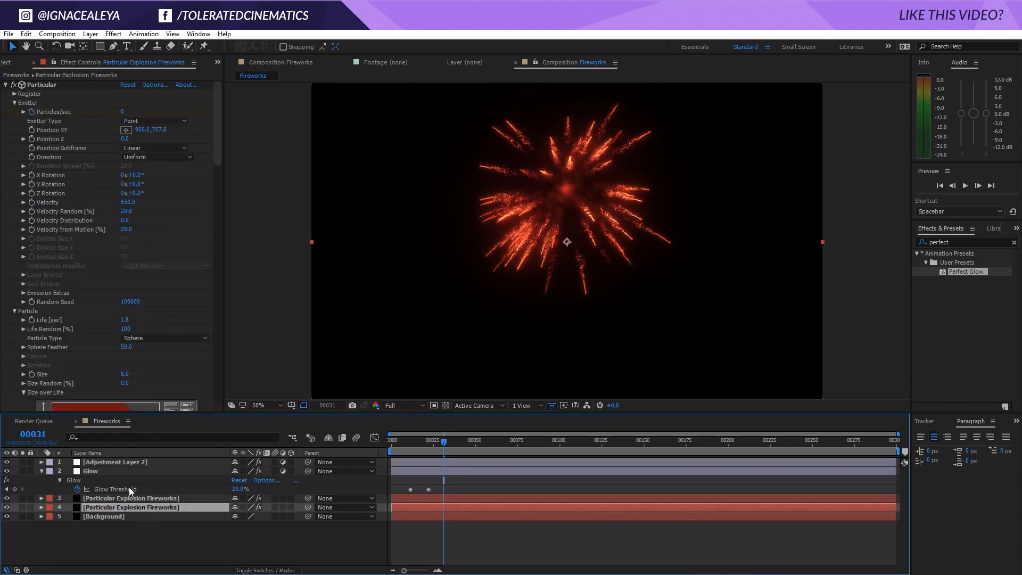